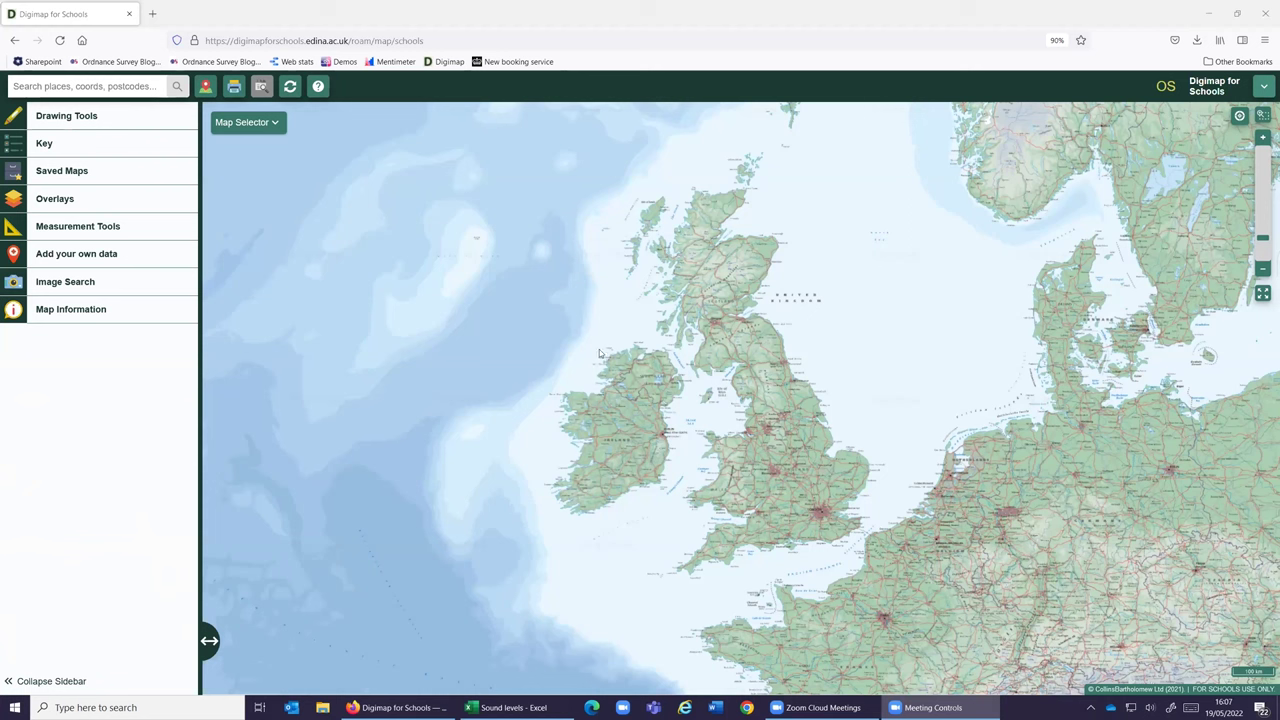
click(97, 88)
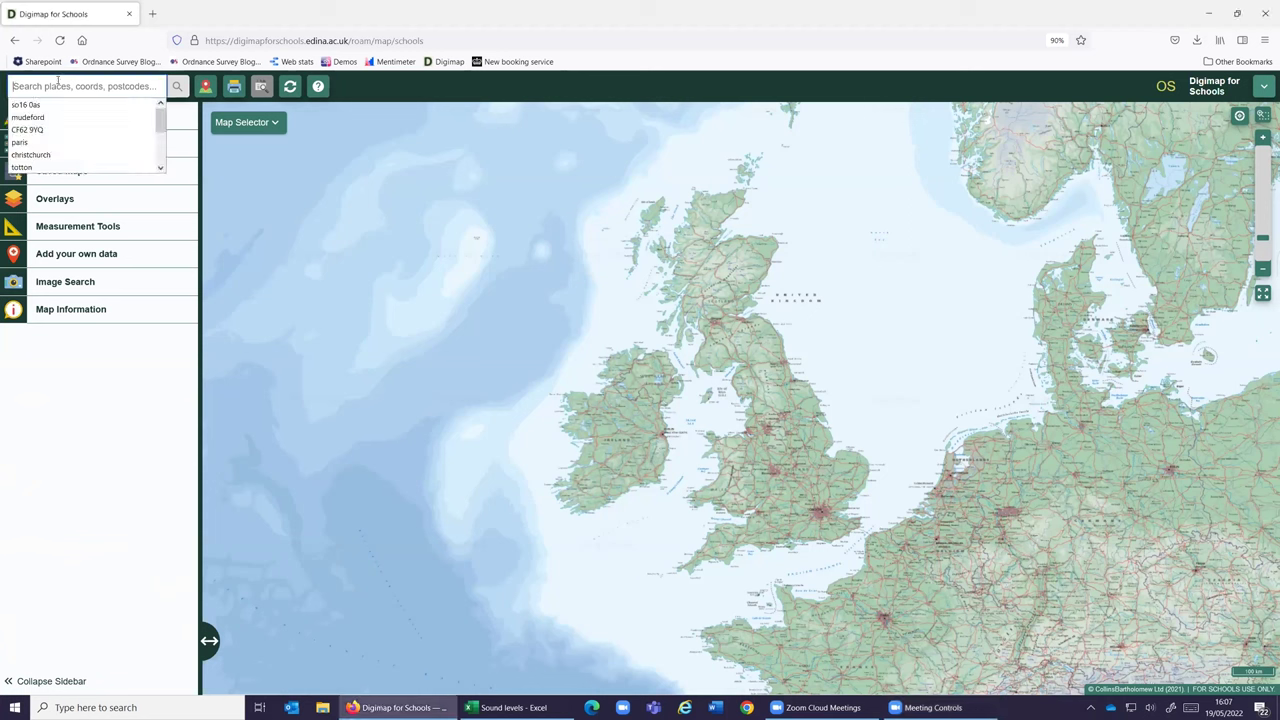
click(54, 105)
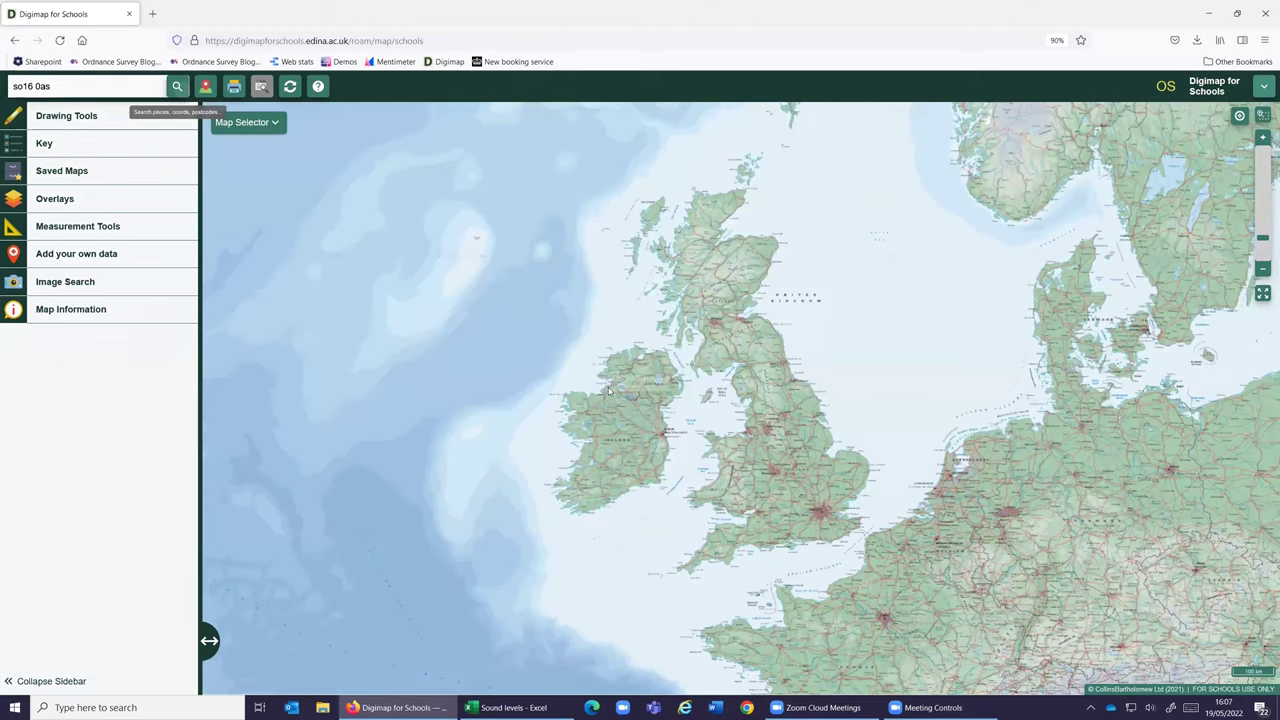
key(Return)
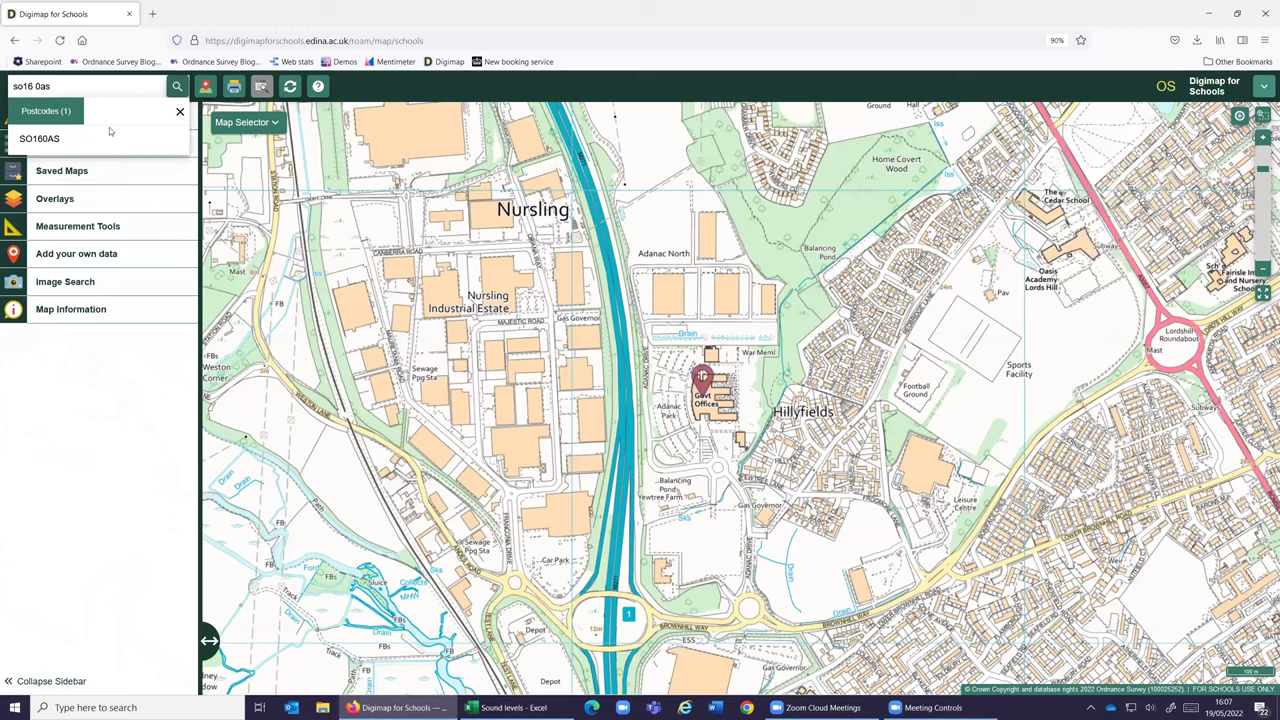
click(180, 111)
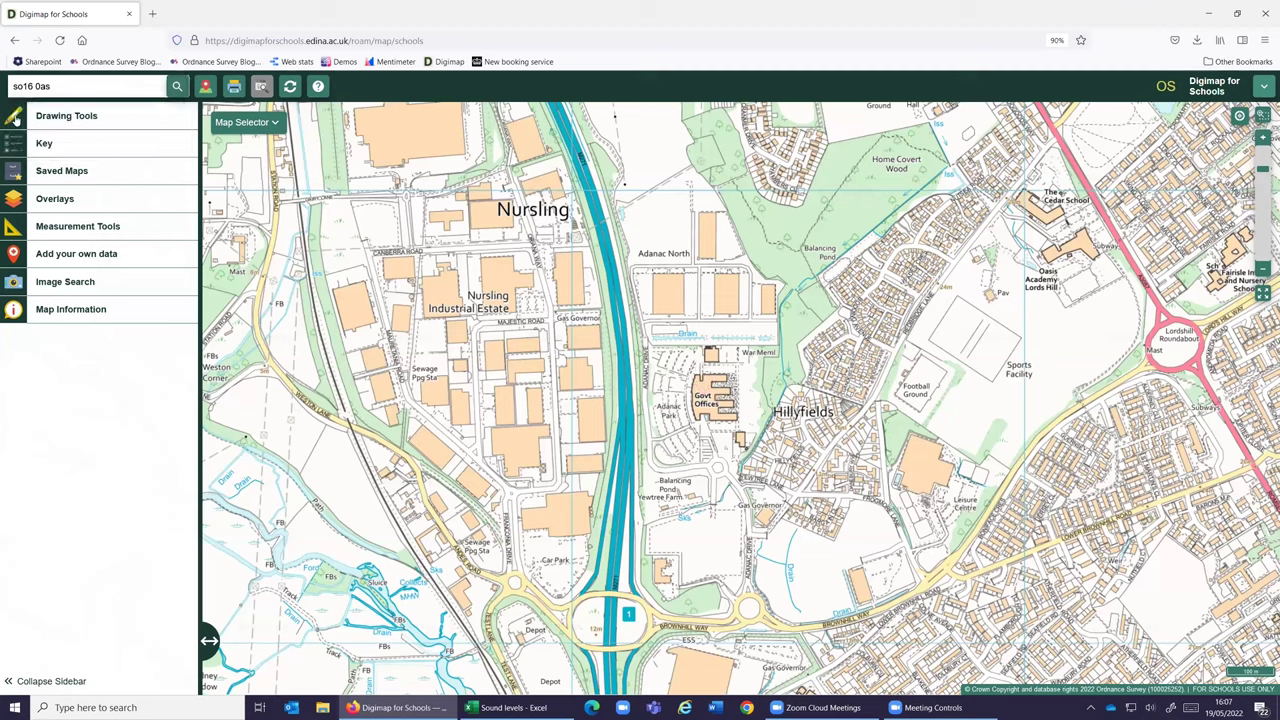
- Draw a point buffer with a 0.5 kilometre radius on the Govt Offices building, and delete it
click(15, 118)
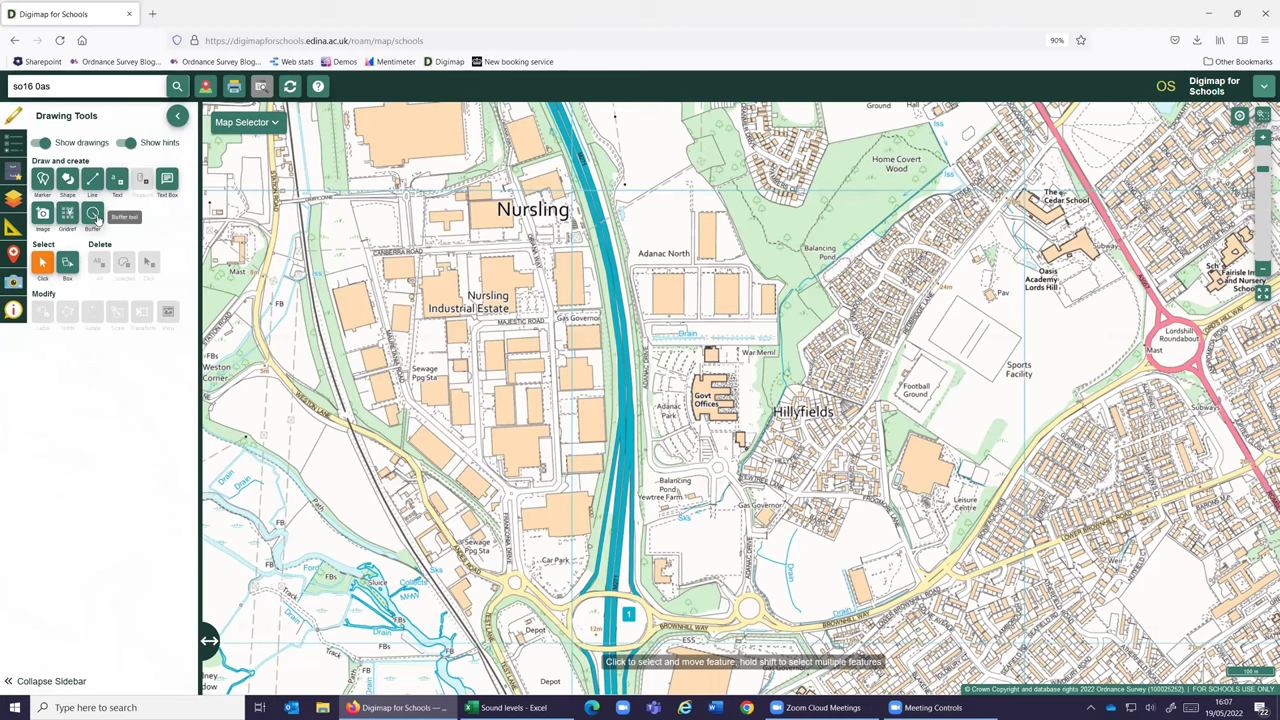
click(94, 215)
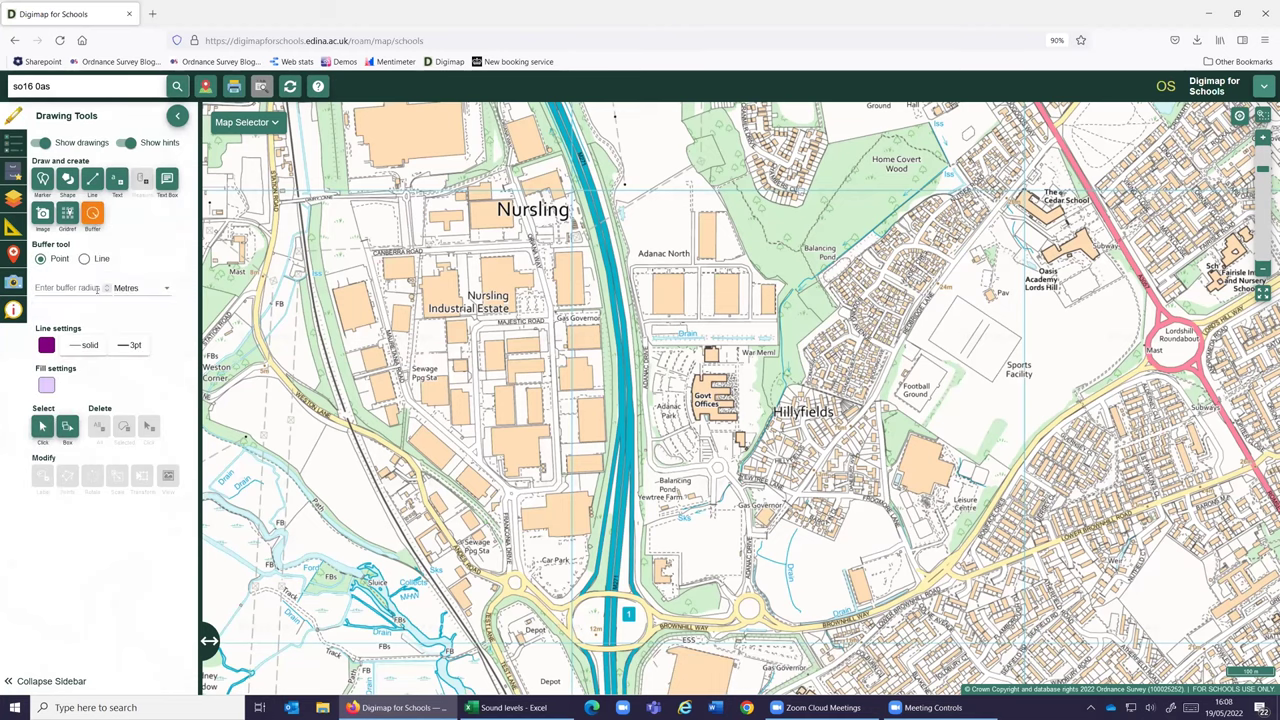
click(103, 292)
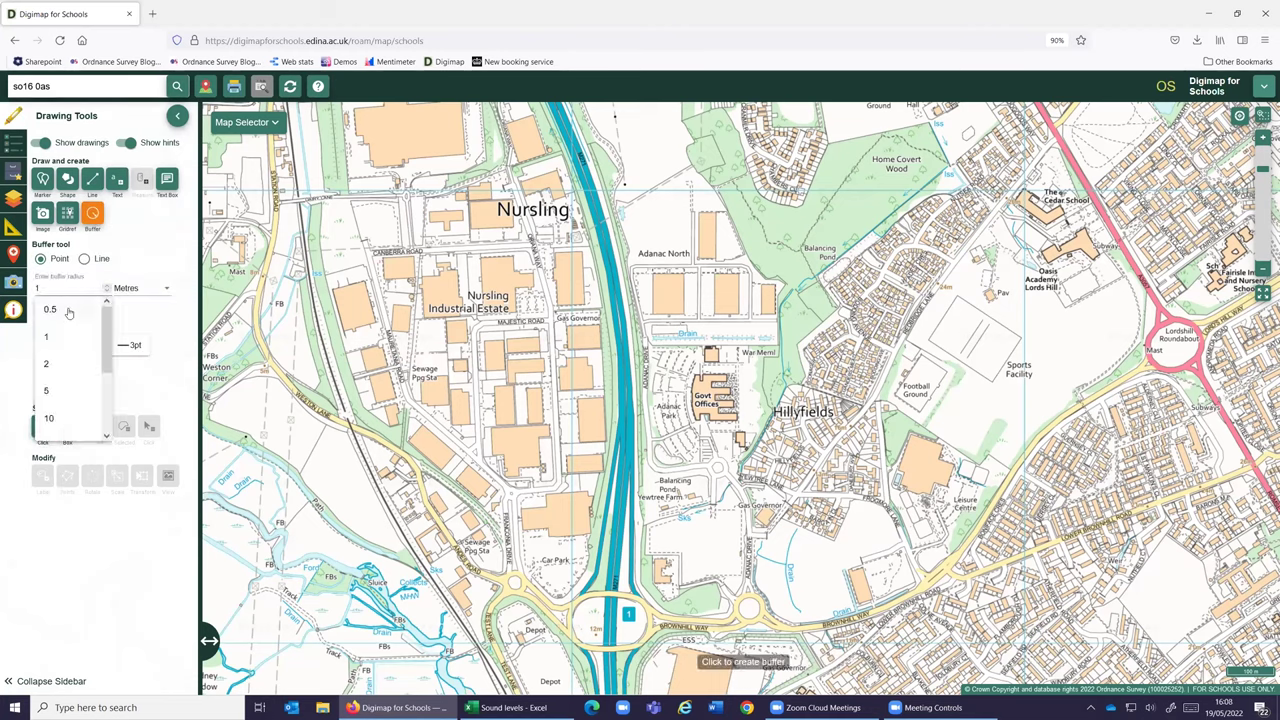
click(70, 312)
click(142, 291)
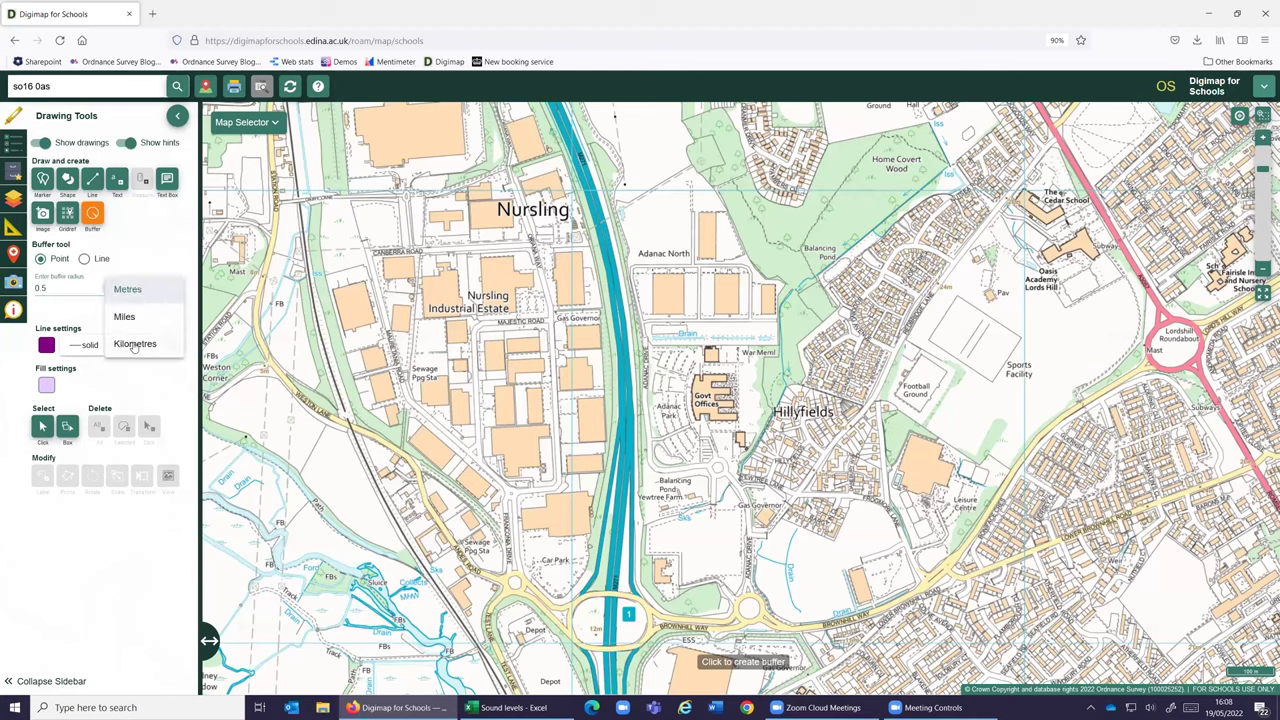
click(133, 349)
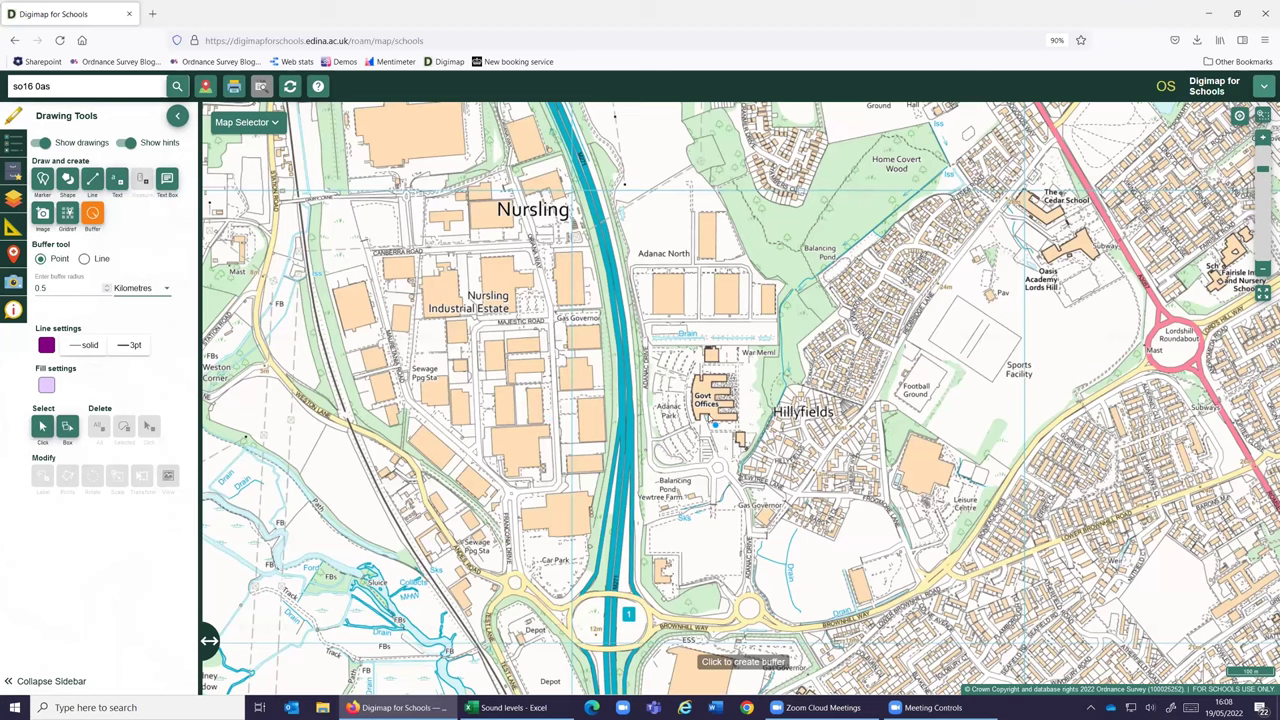
click(710, 398)
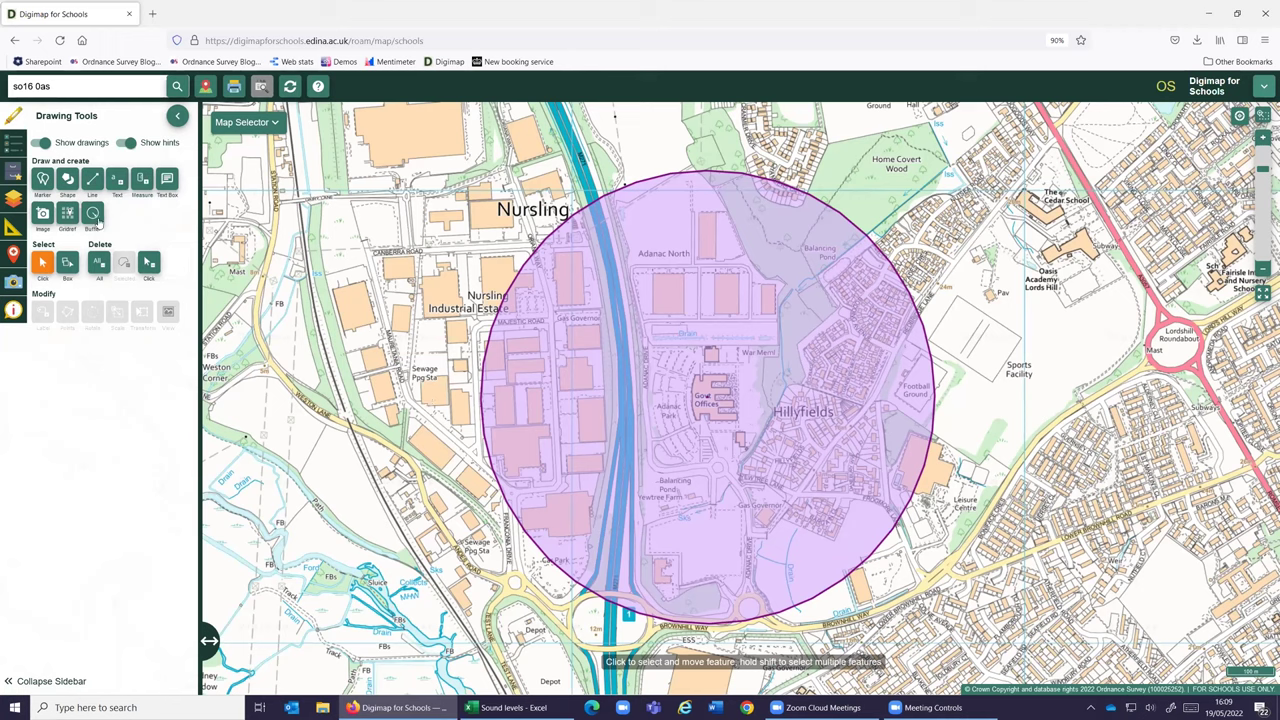
click(148, 262)
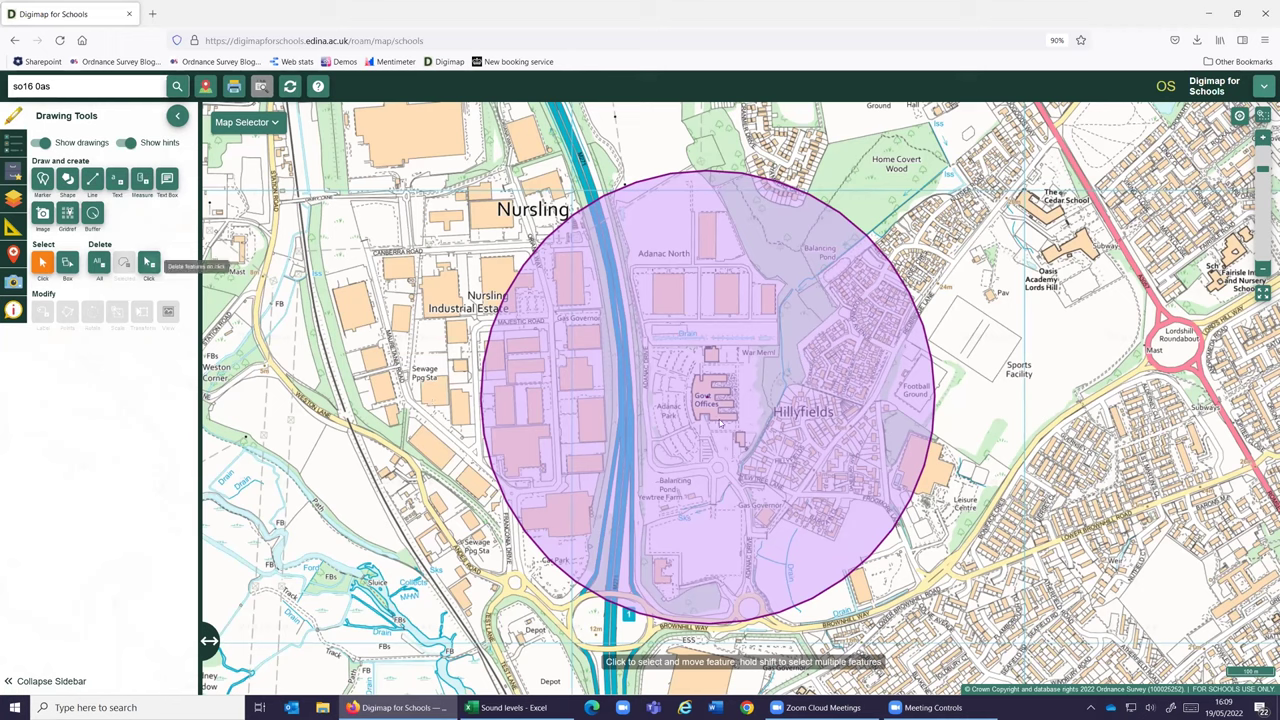
click(706, 426)
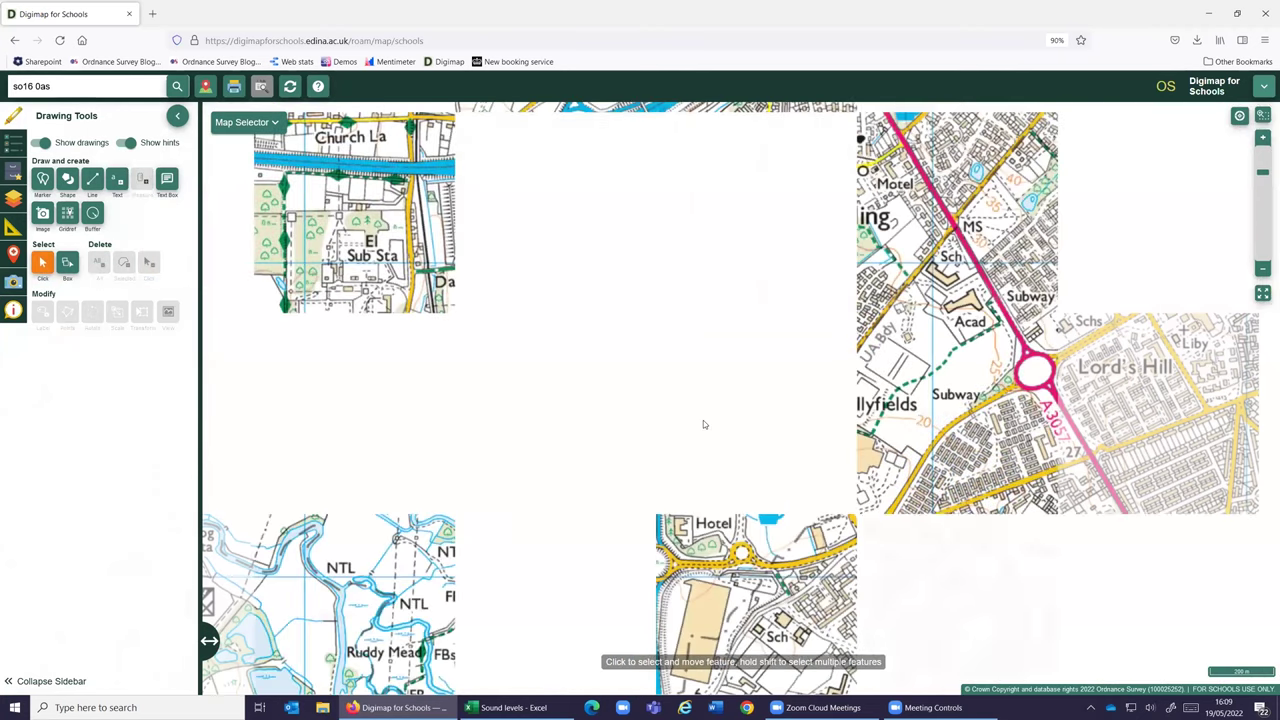
- Draw a point buffer with a 1 kilometre radius on the Ordnance Survey Head Office, and delete it
scroll(715, 430, down, 1)
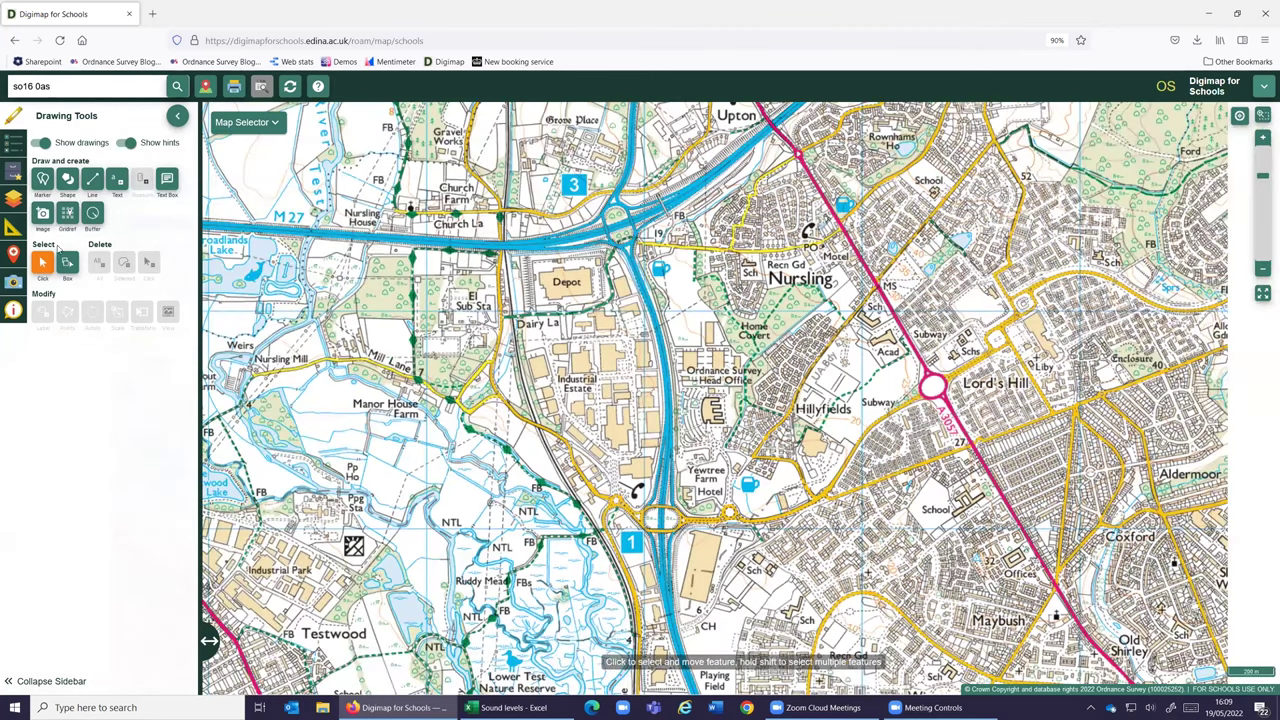
click(92, 212)
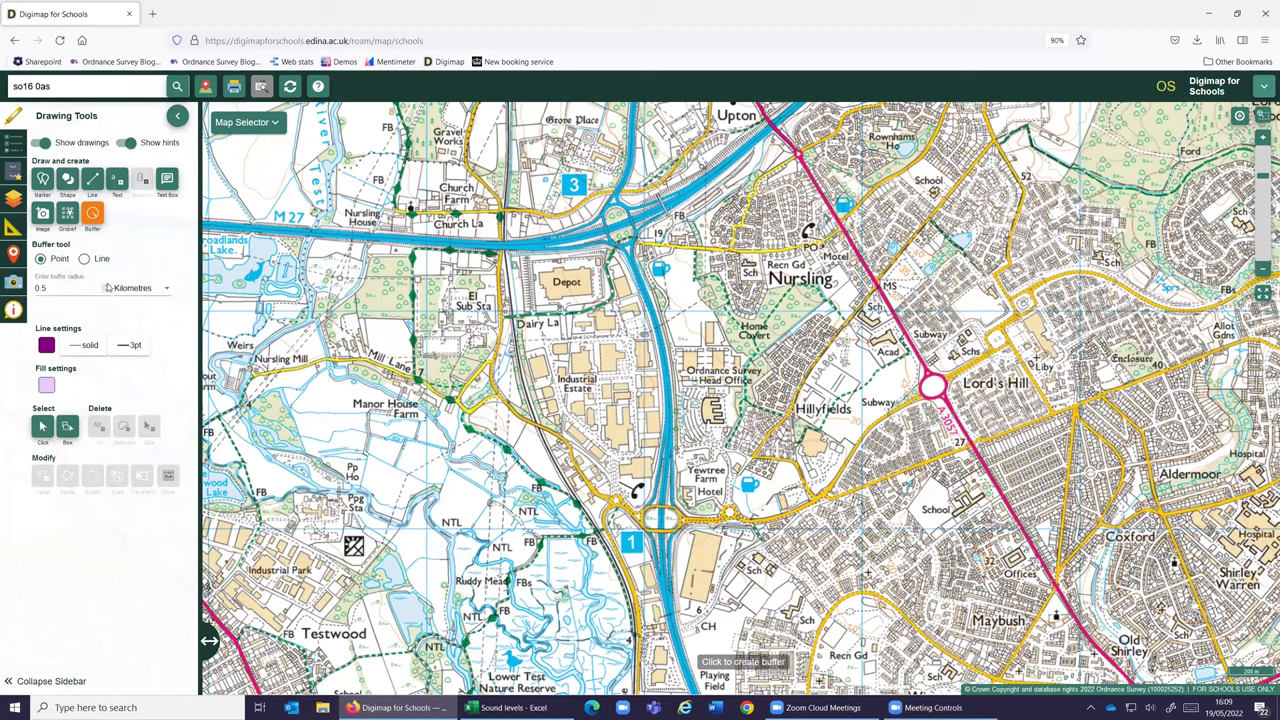
click(70, 289)
click(68, 334)
click(713, 411)
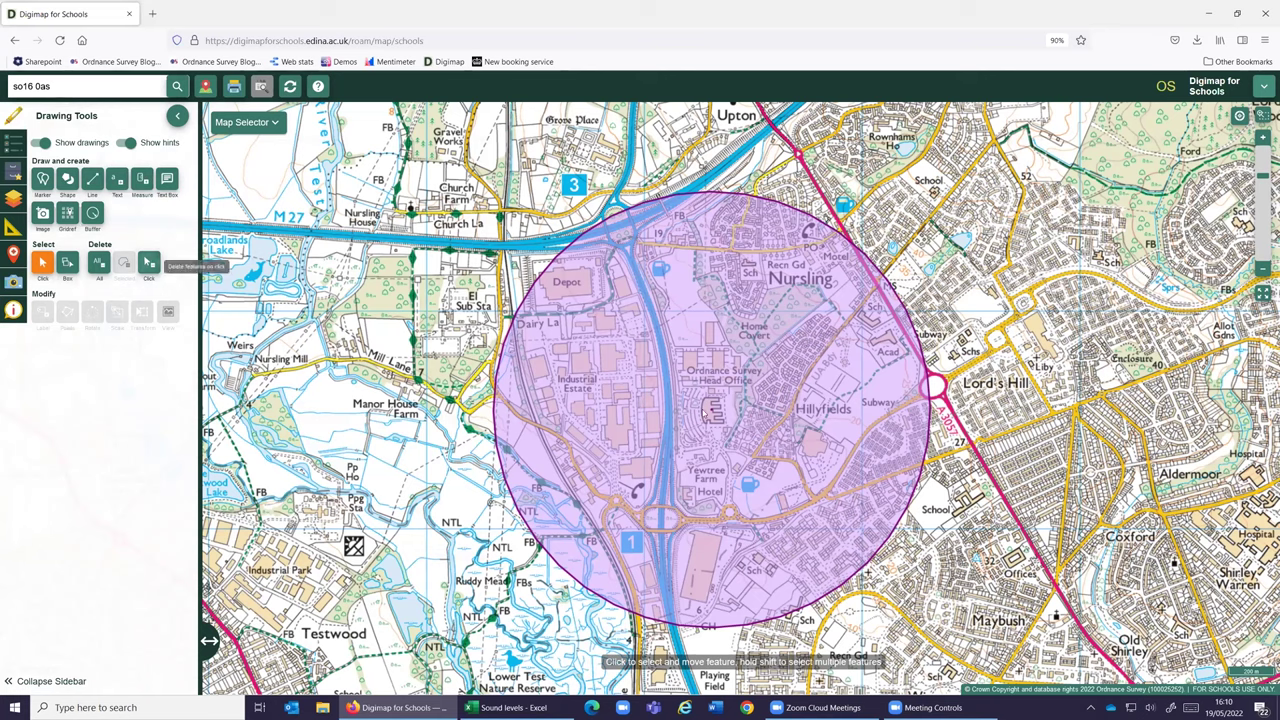
click(148, 263)
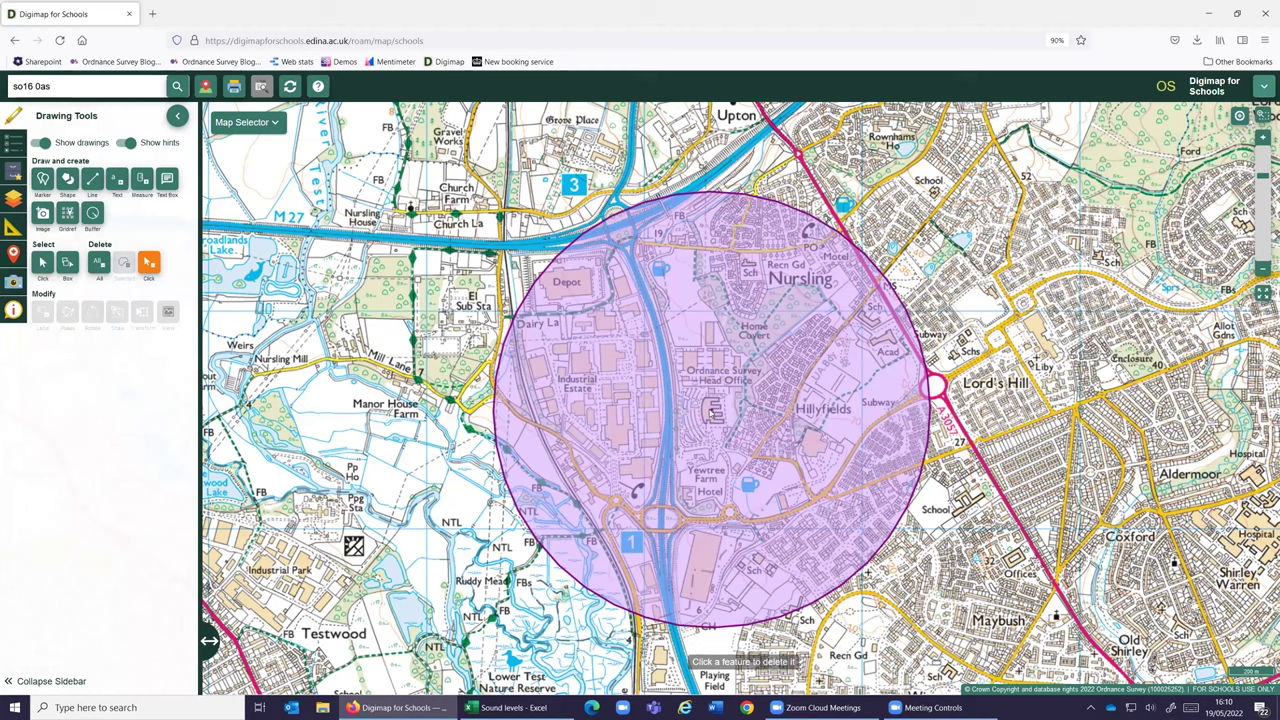
click(712, 411)
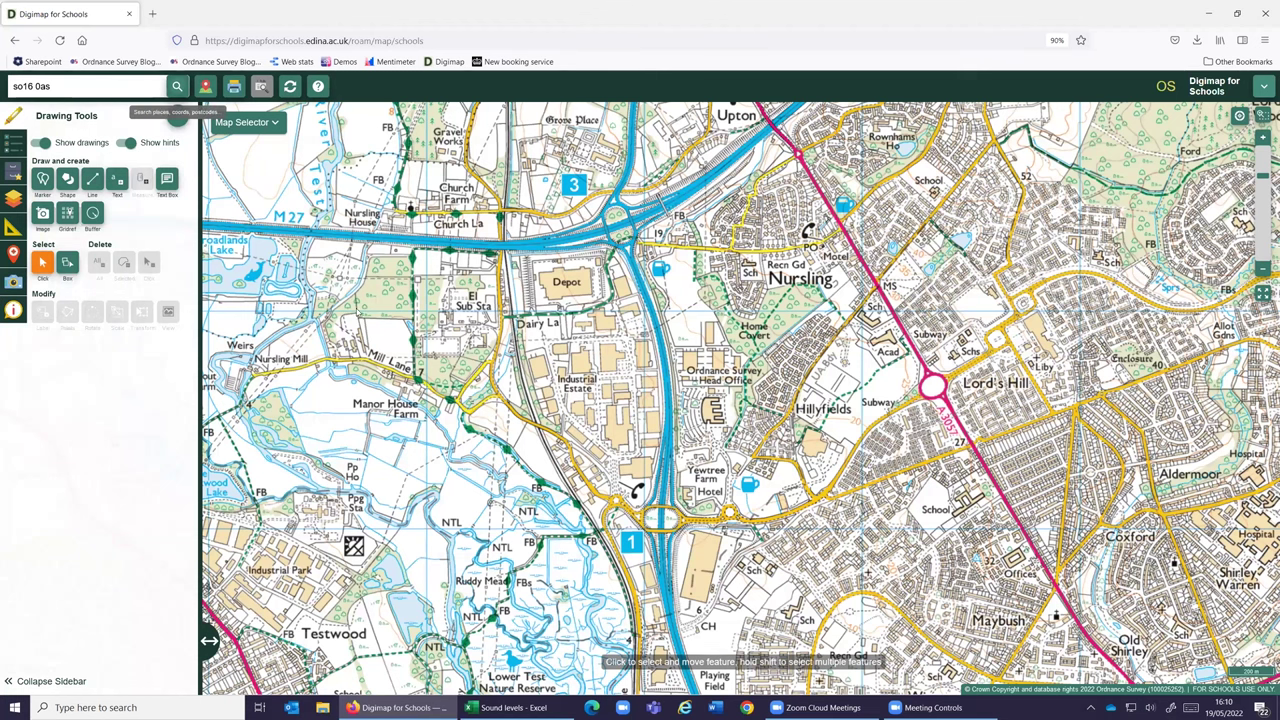
- Search for the postcode so16 0as again and switch the base map to AerialX imagery
key(Return)
click(180, 116)
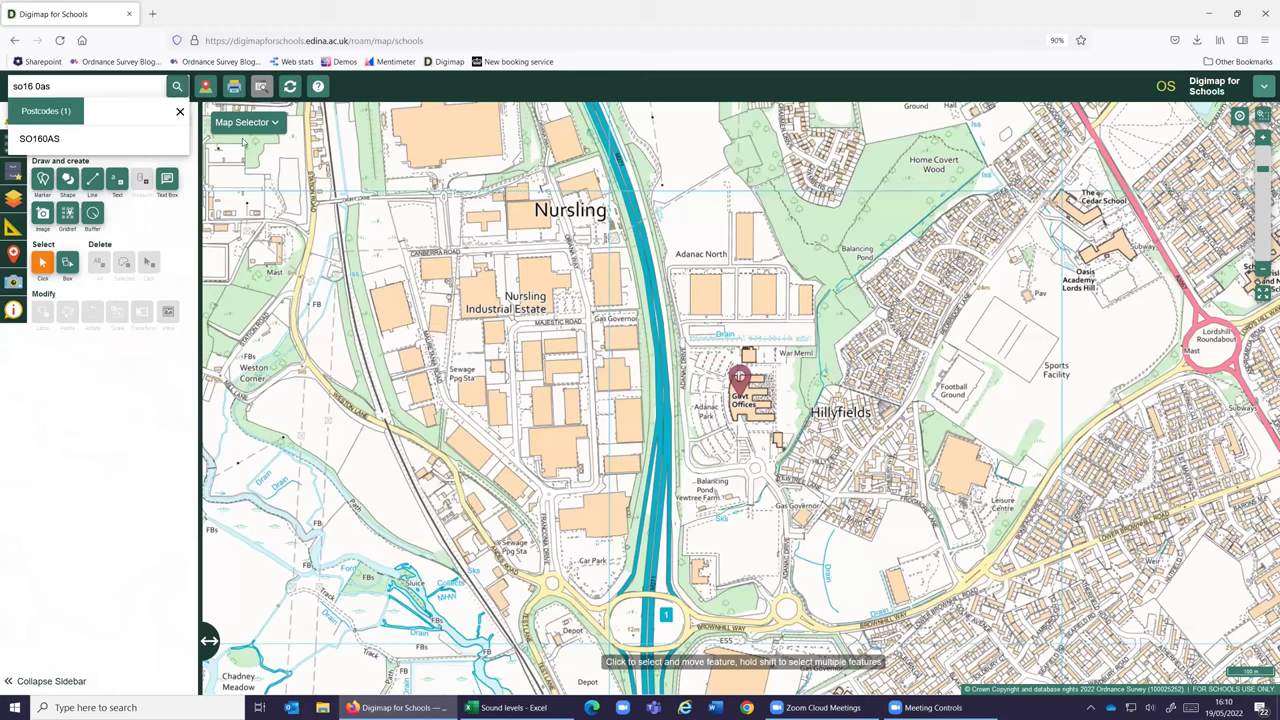
click(273, 126)
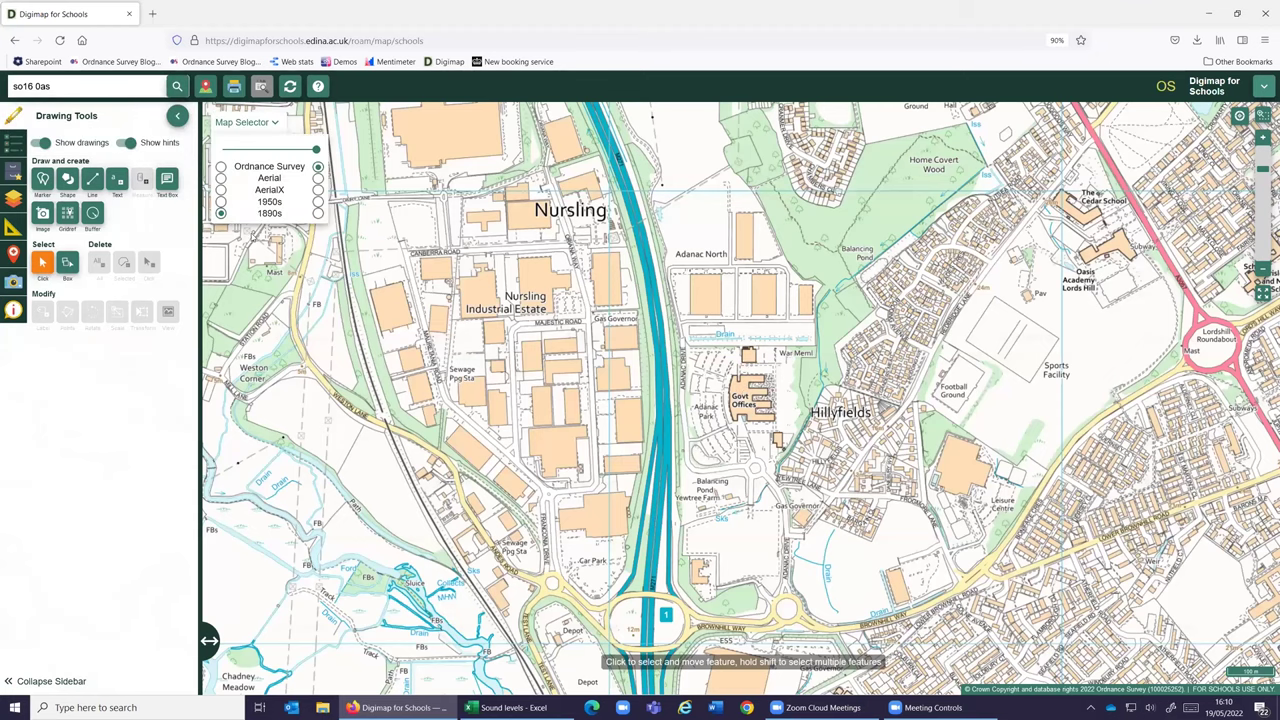
click(318, 190)
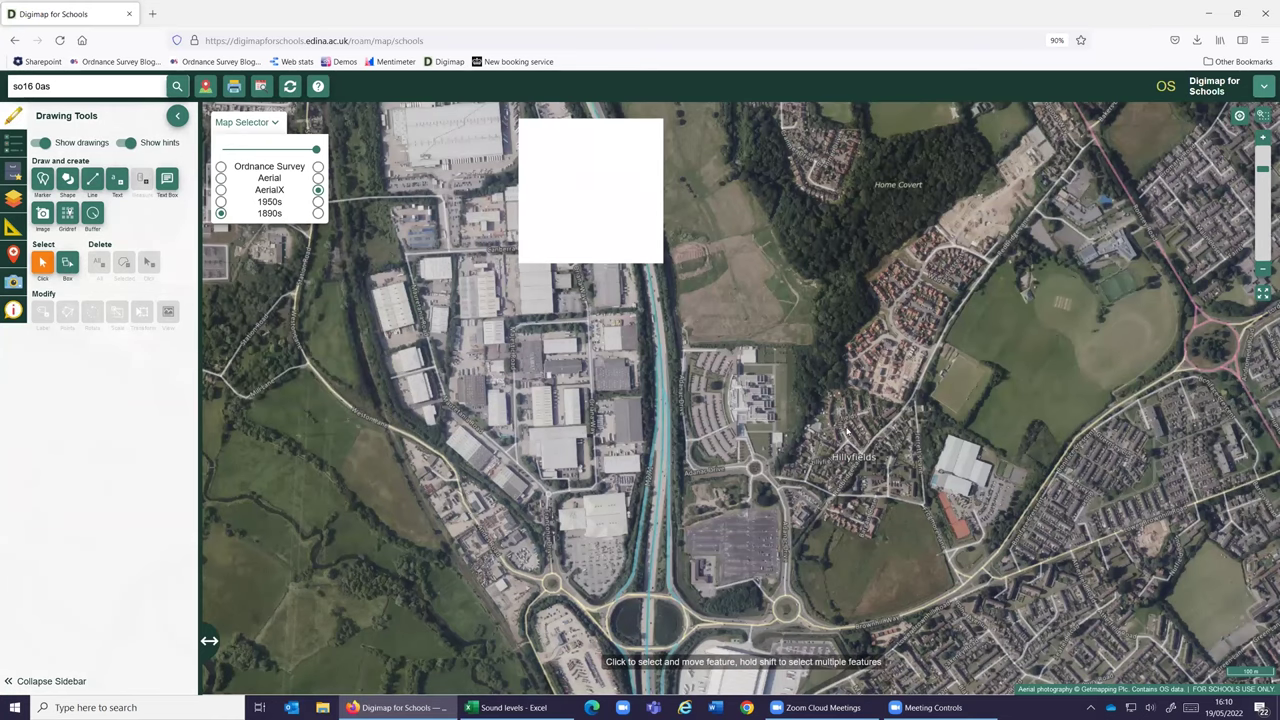
- Examine the aerial imagery around the head office, the motorway roundabout, the Hillyfields streets and the open field south of Frogmore Lane
scroll(714, 435, up, 2)
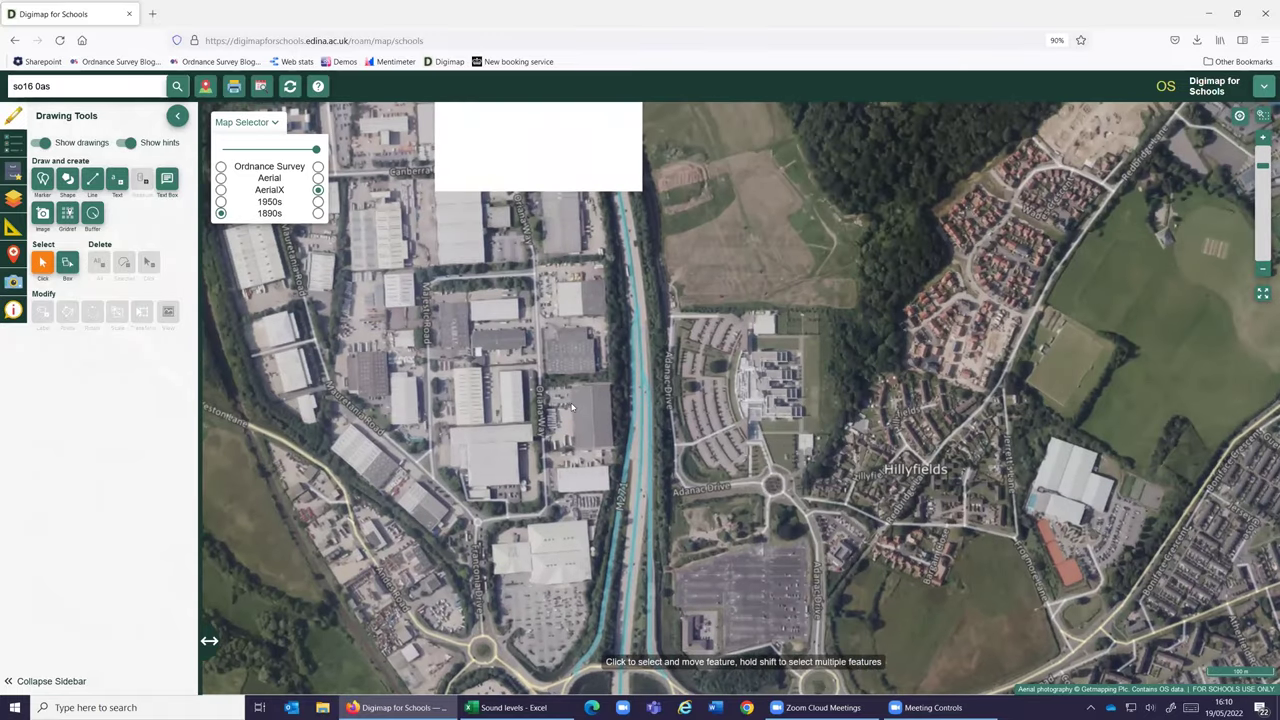
scroll(572, 407, up, 1)
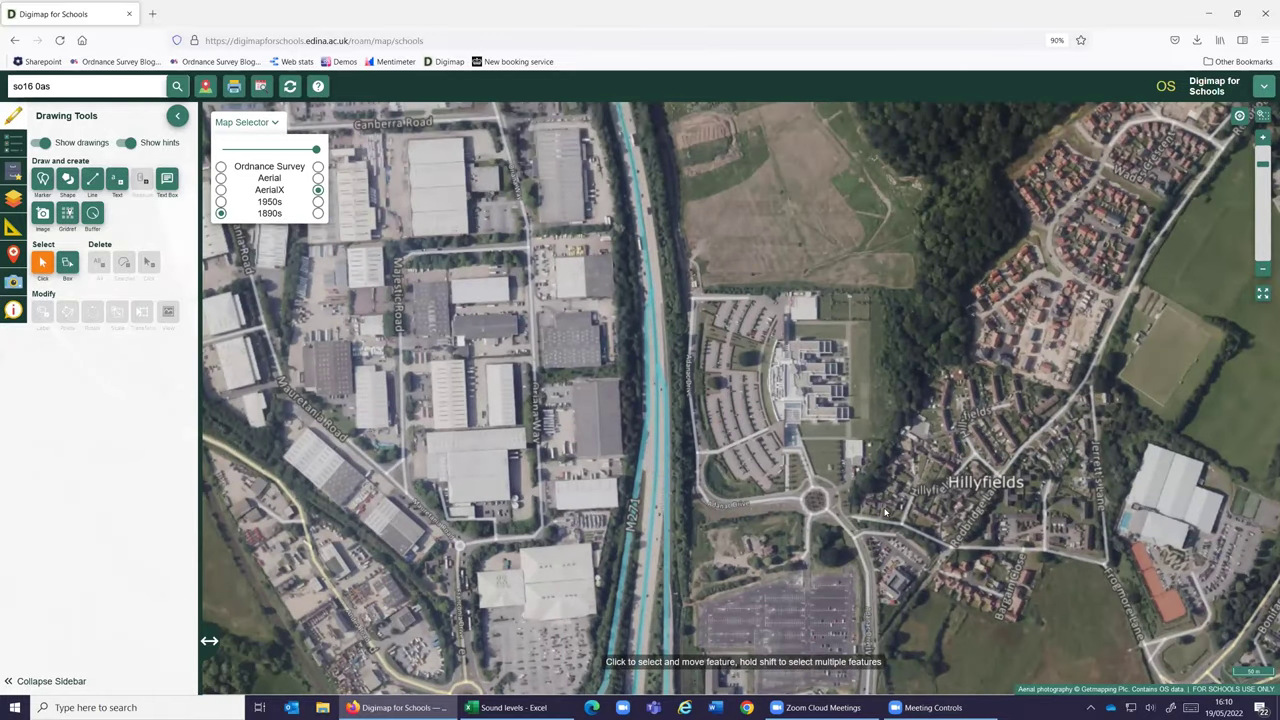
drag(965, 315, 867, 195)
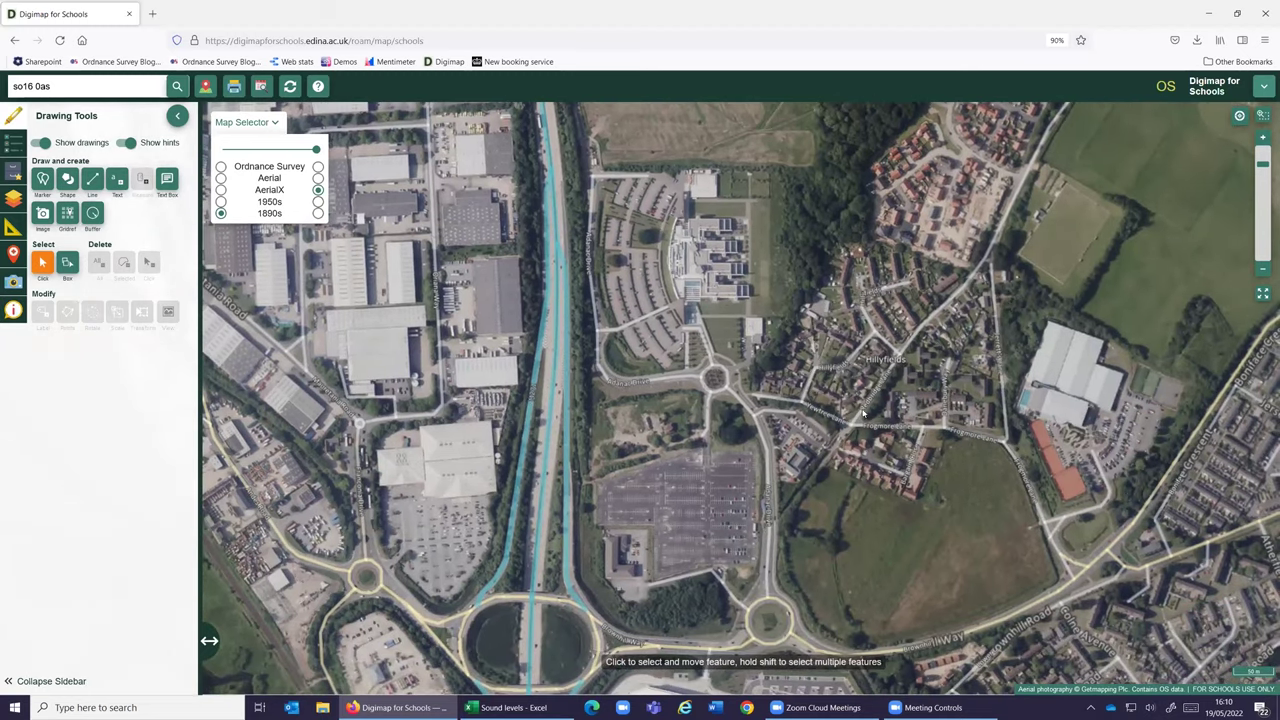
drag(962, 464, 1003, 333)
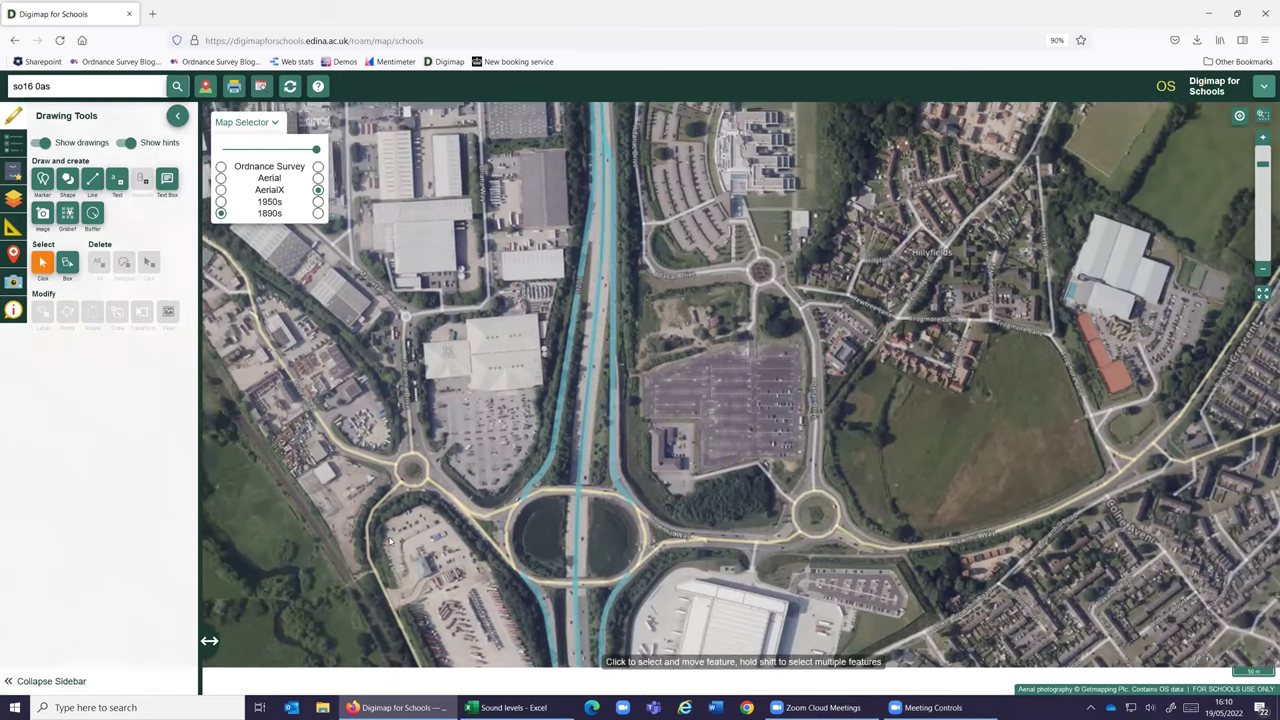
drag(900, 303, 831, 432)
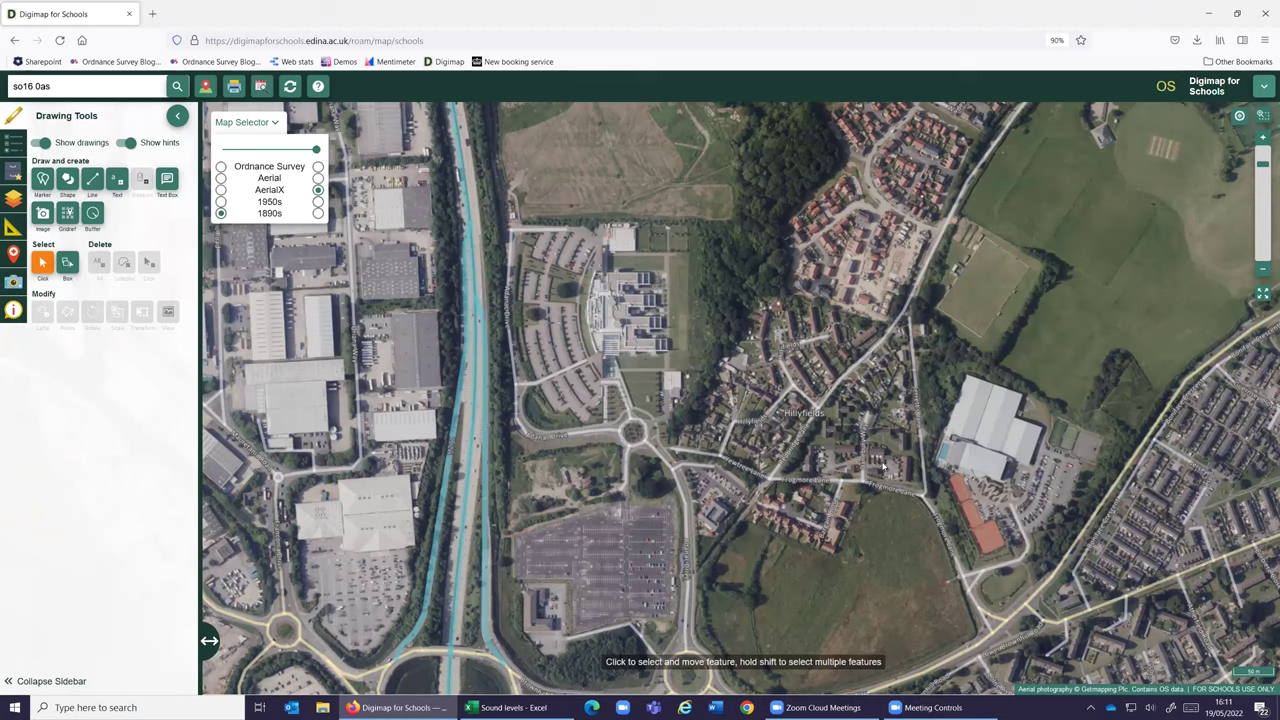
scroll(846, 449, up, 4)
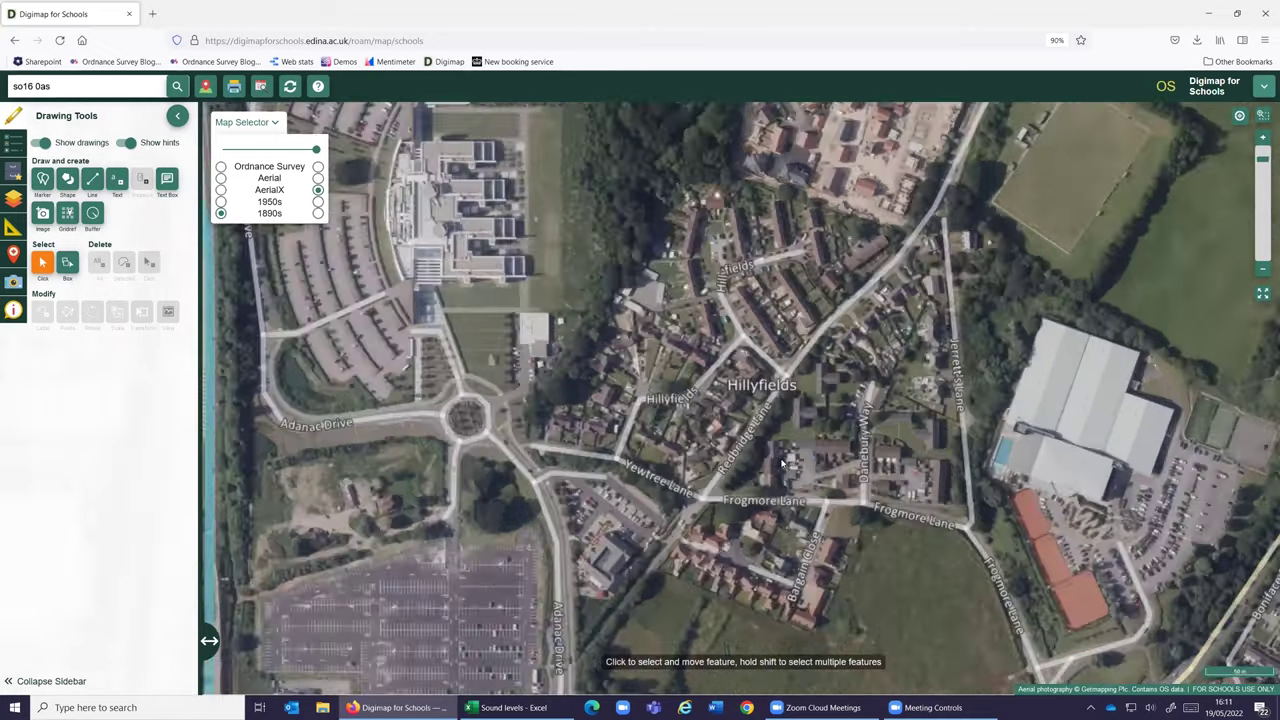
scroll(783, 460, up, 1)
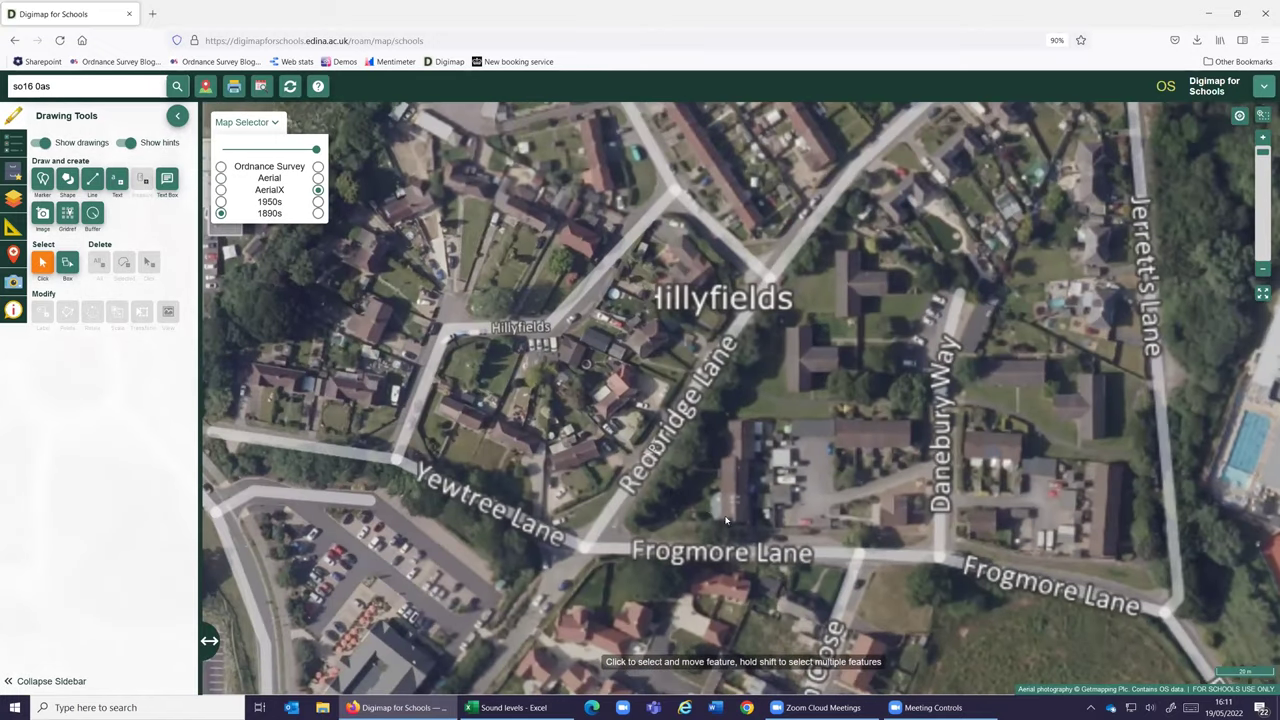
scroll(726, 520, up, 1)
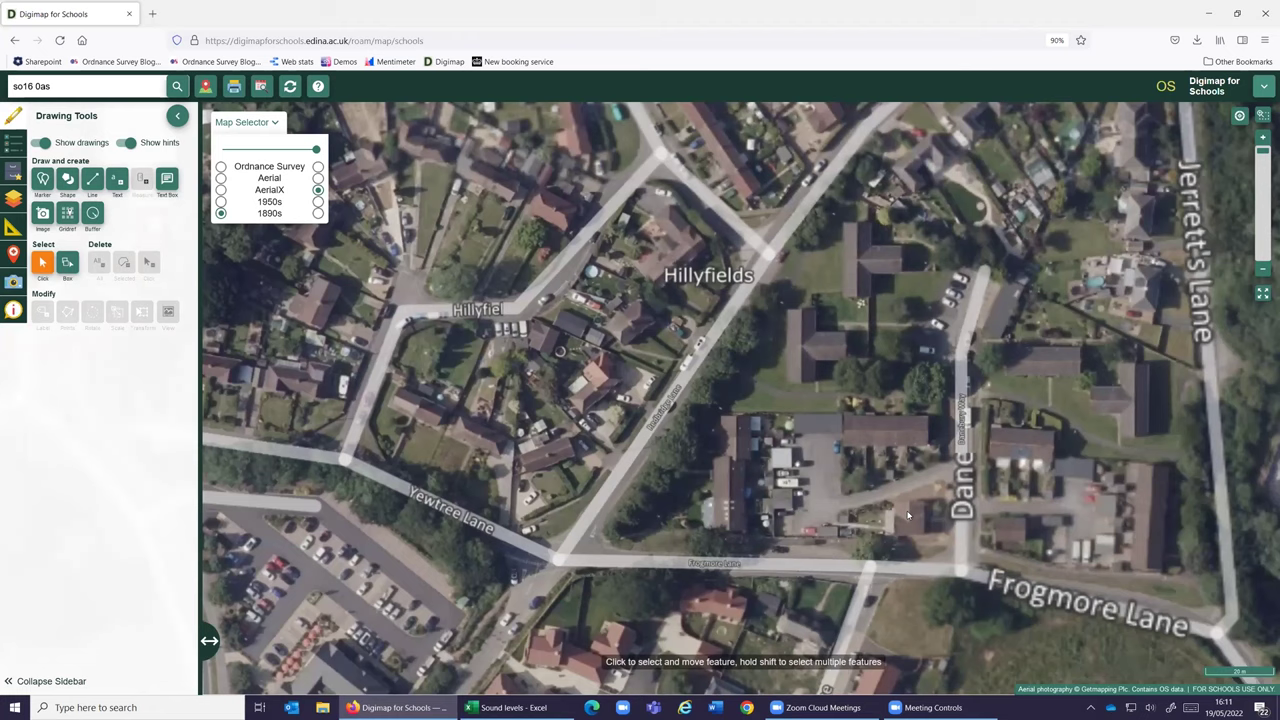
drag(881, 564, 957, 518)
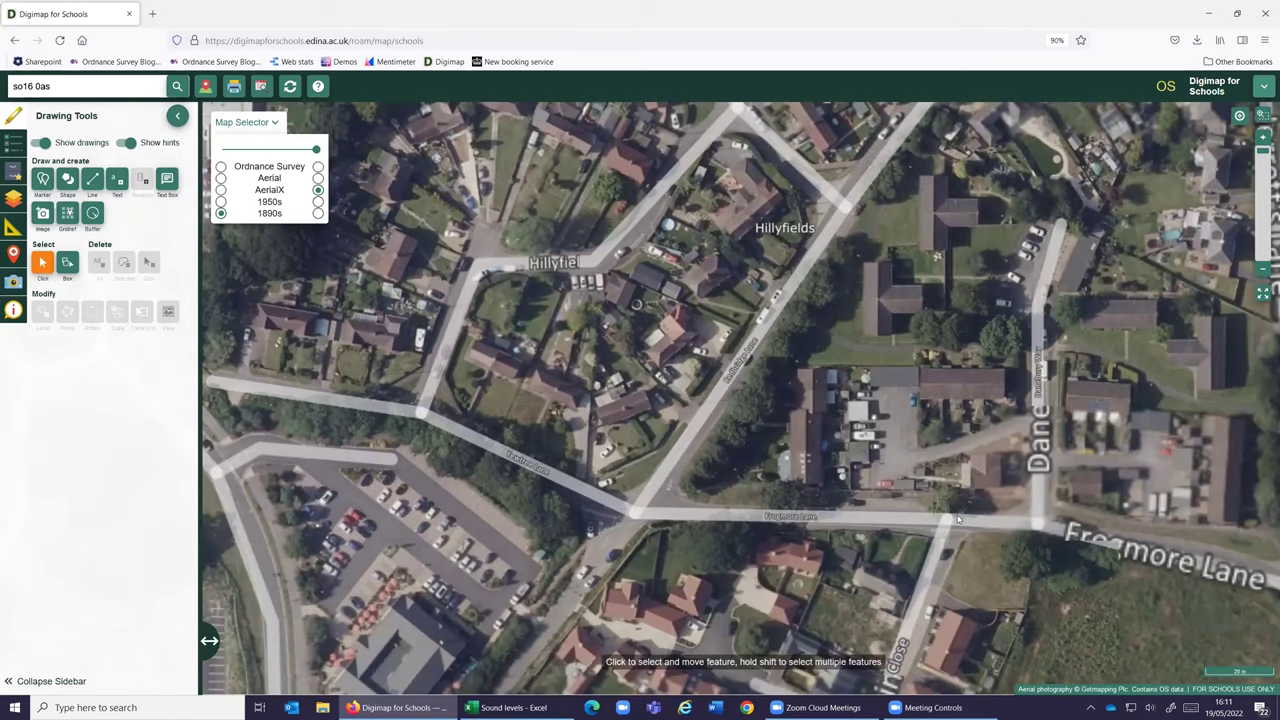
drag(651, 478, 782, 516)
drag(690, 440, 717, 500)
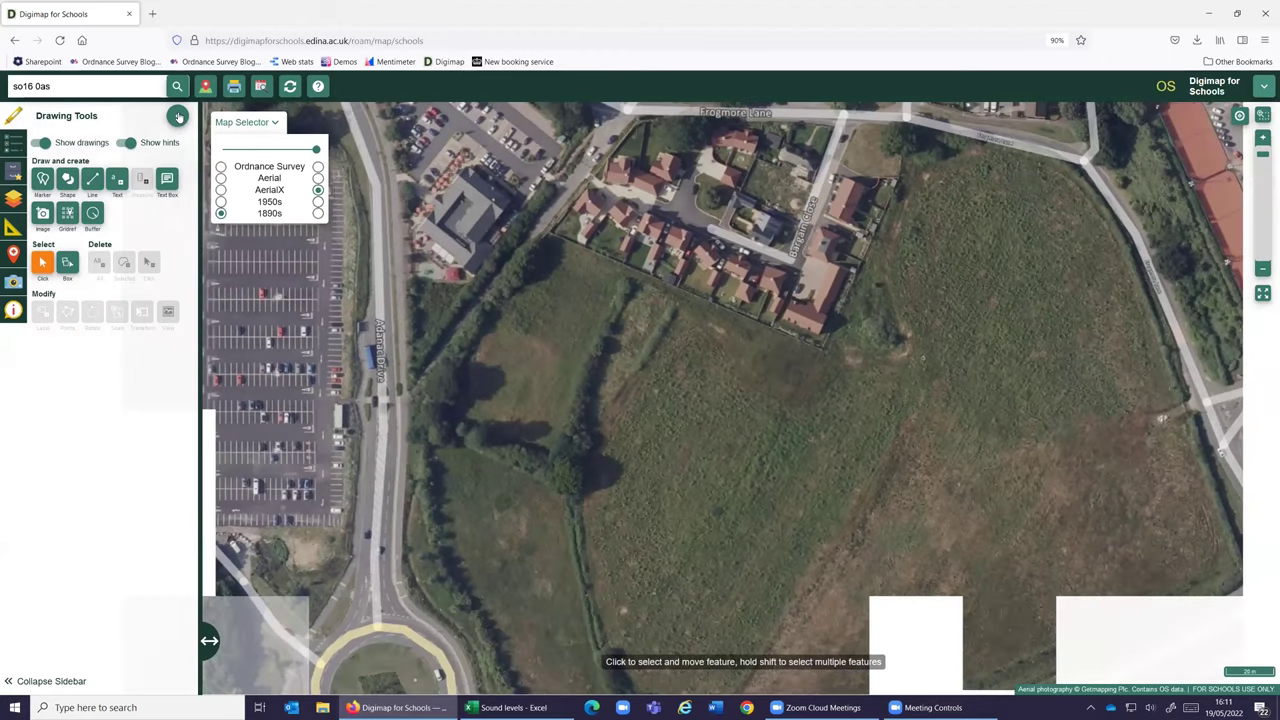
- Measure the area of the open field south of Frogmore Lane by outlining it along the houses, roads and hedge line
click(177, 115)
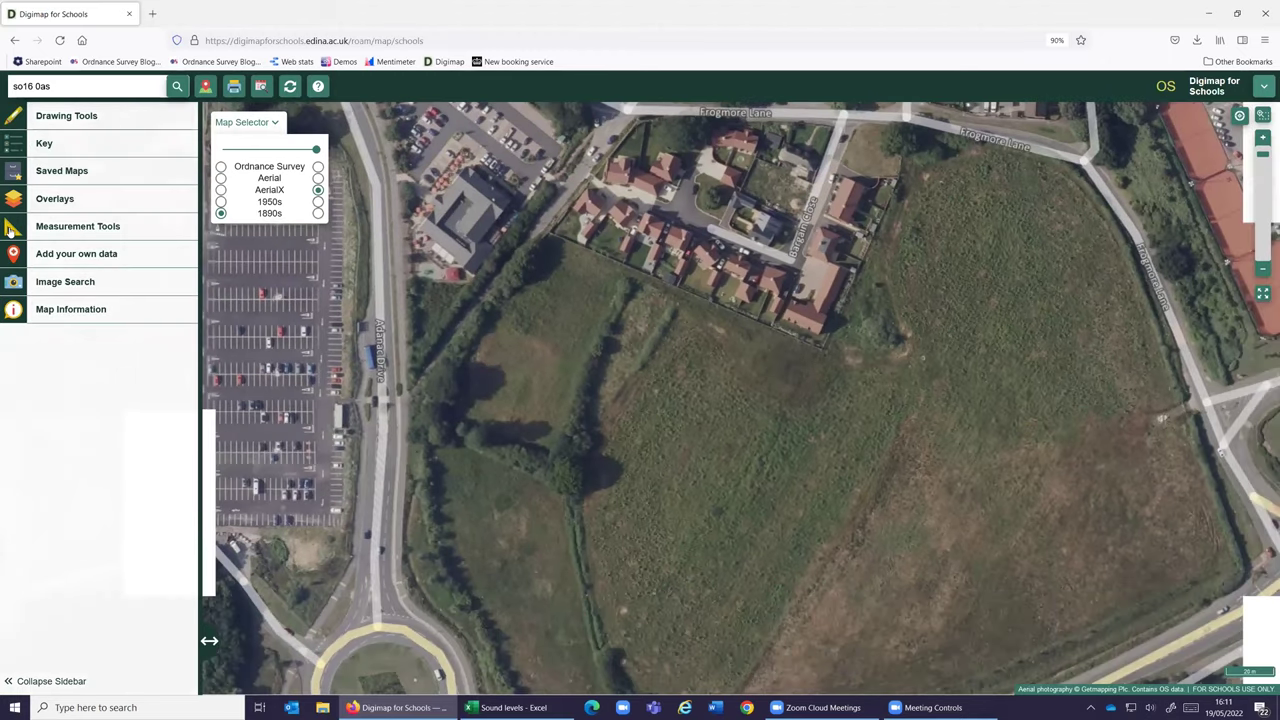
click(9, 233)
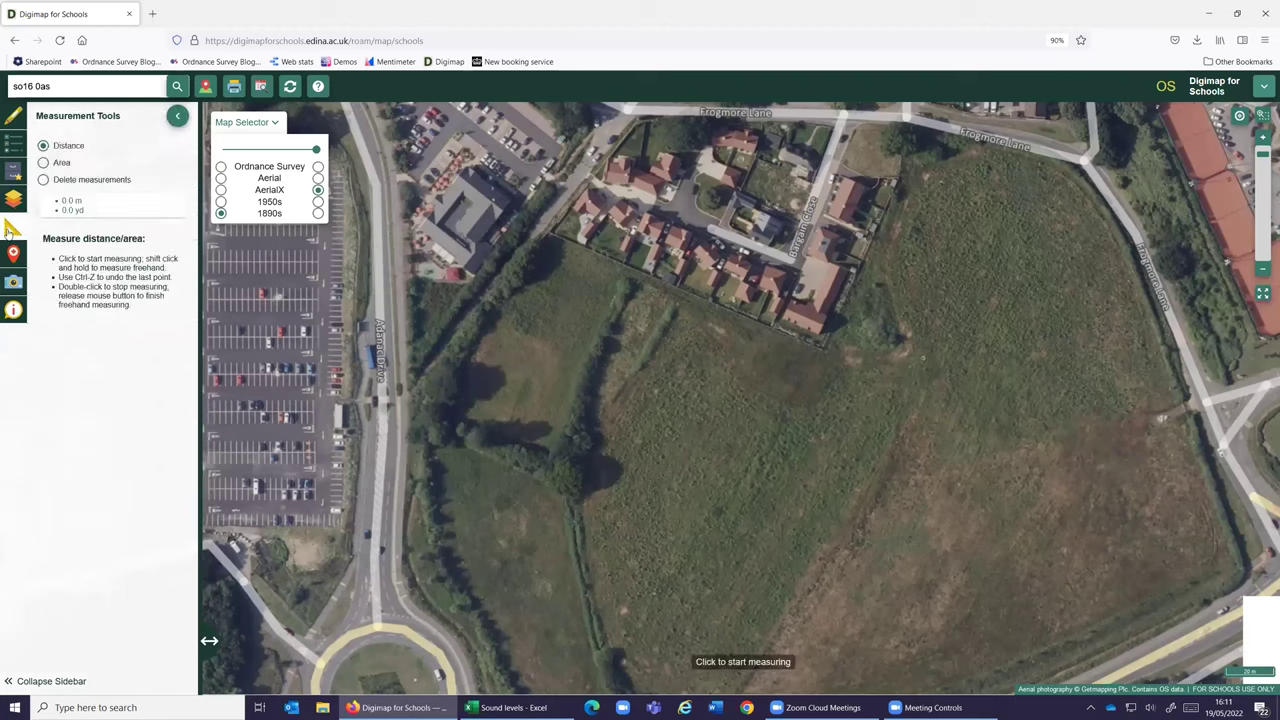
click(43, 162)
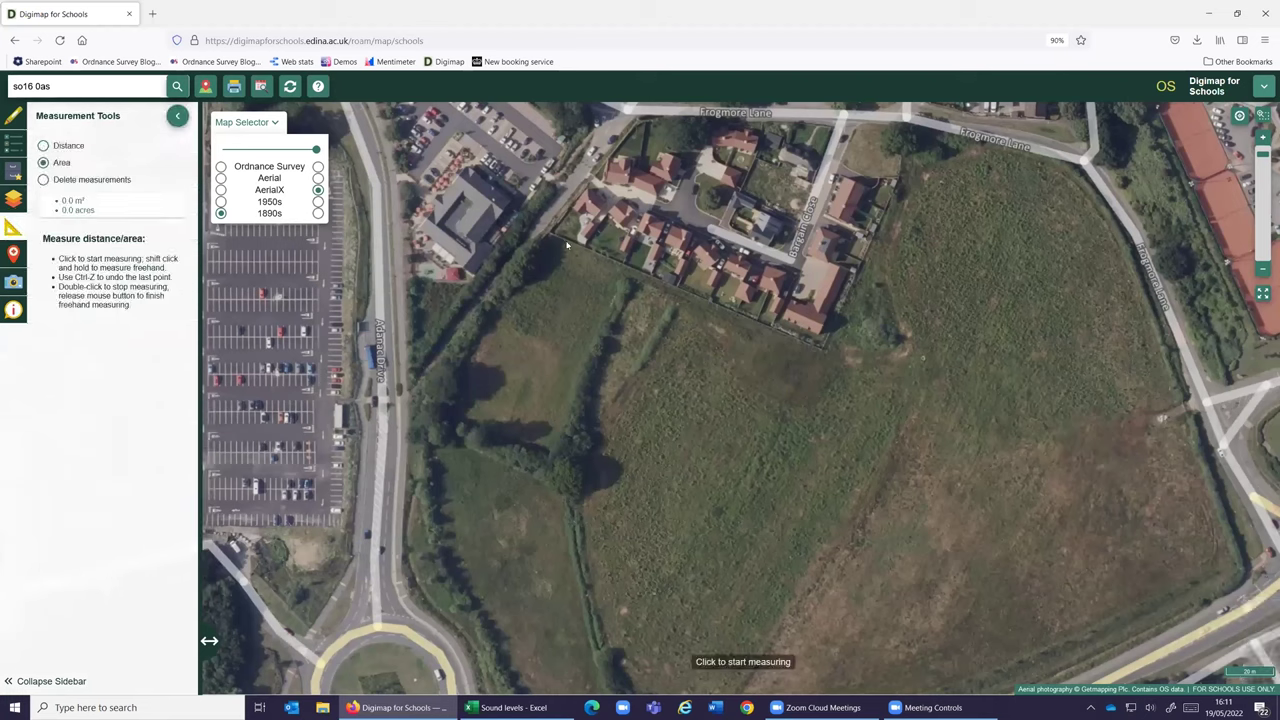
click(826, 352)
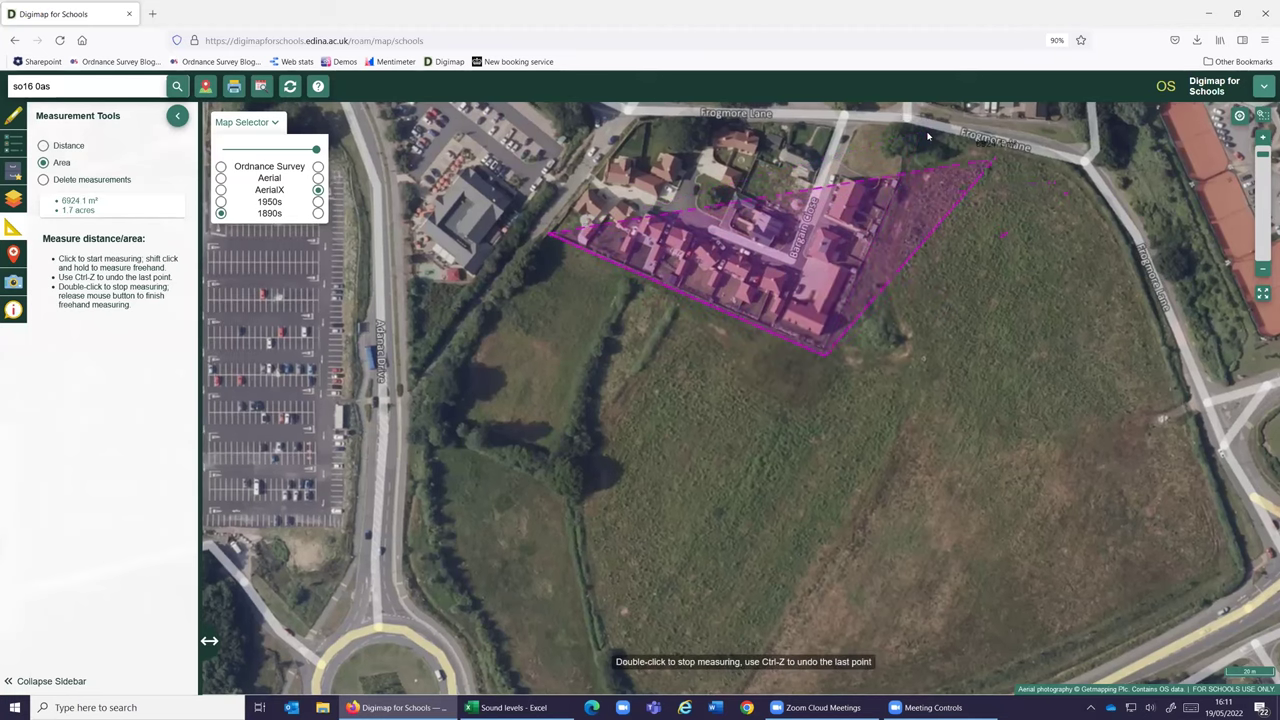
click(1108, 230)
click(1248, 598)
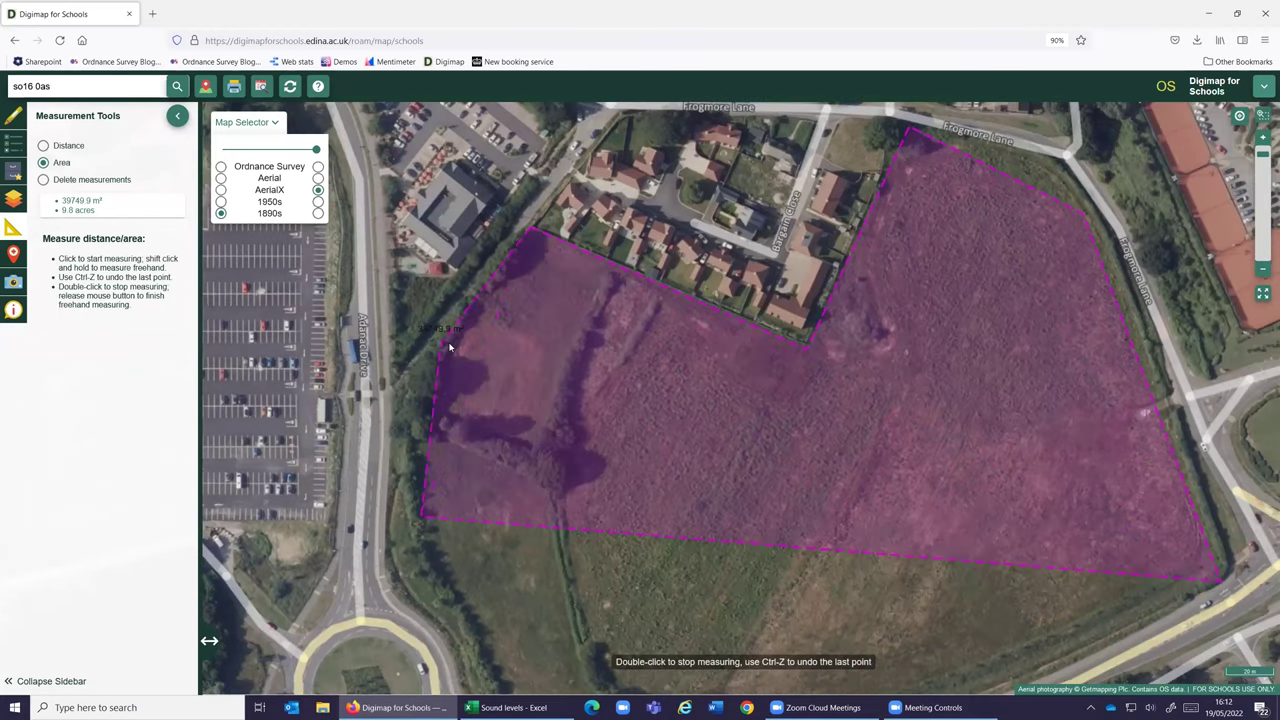
double_click(422, 517)
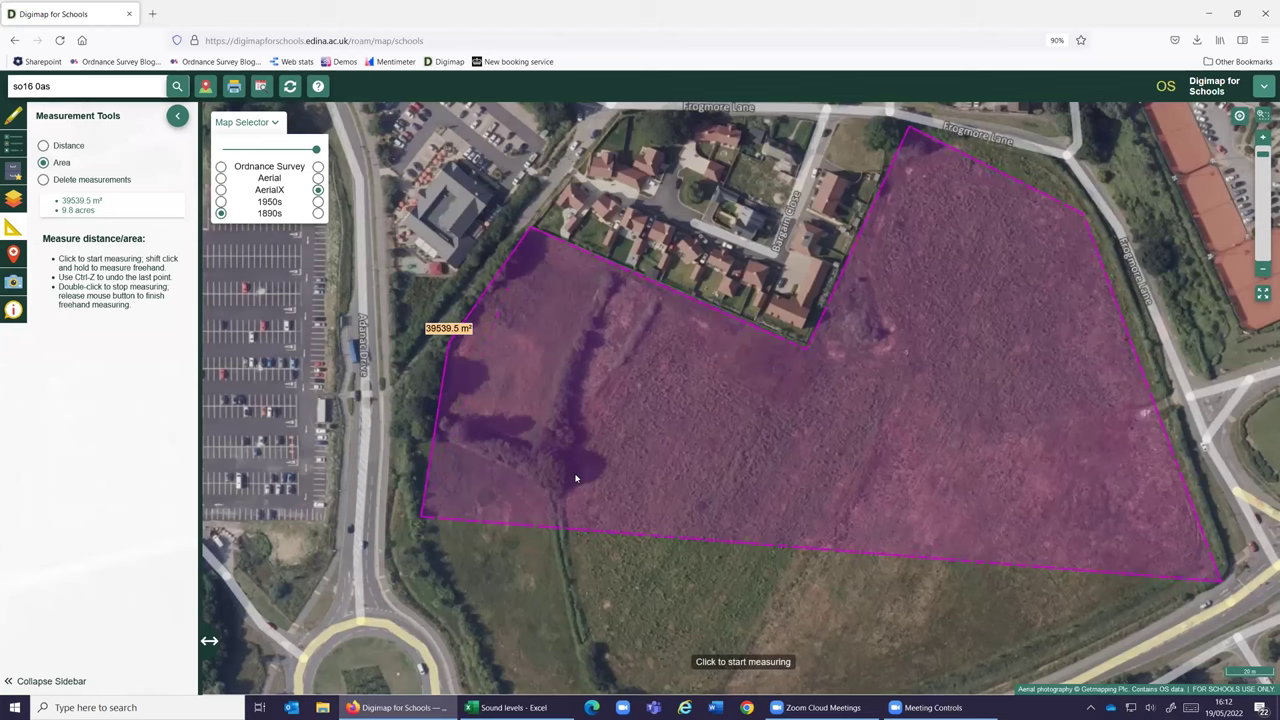
- Delete all measurements and switch the base map back to Ordnance Survey
click(43, 180)
click(66, 203)
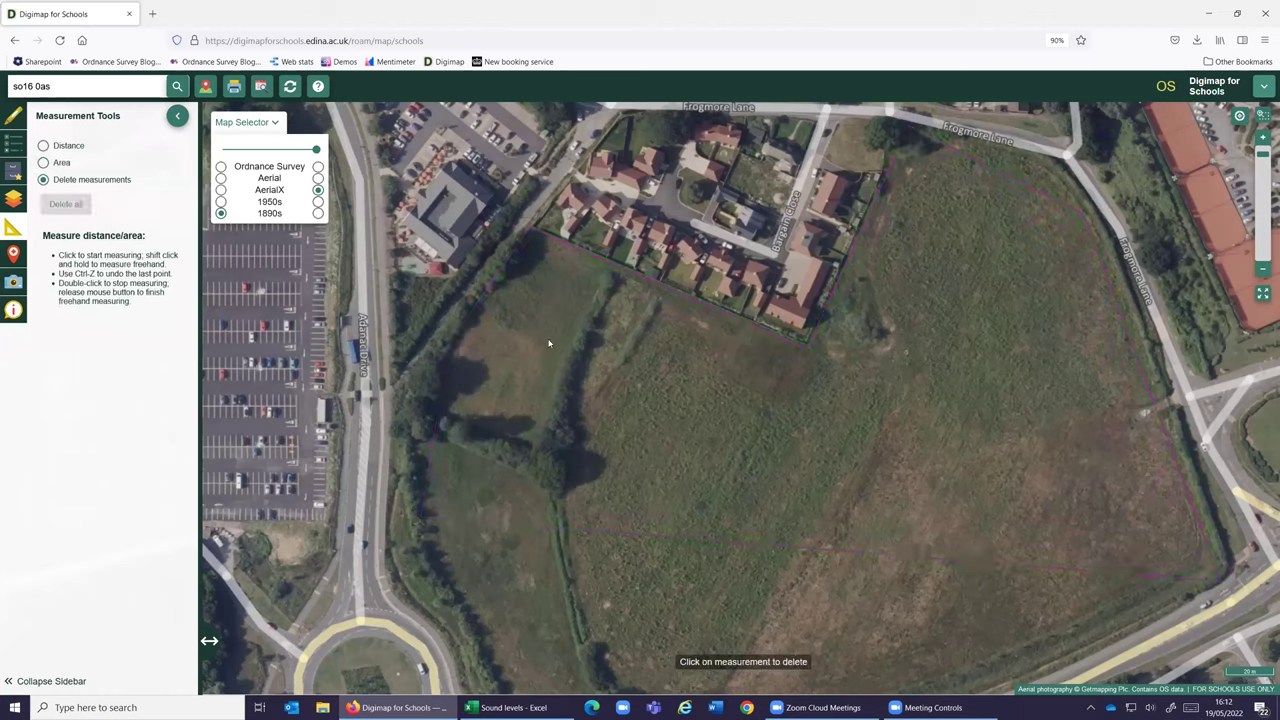
scroll(559, 343, down, 1)
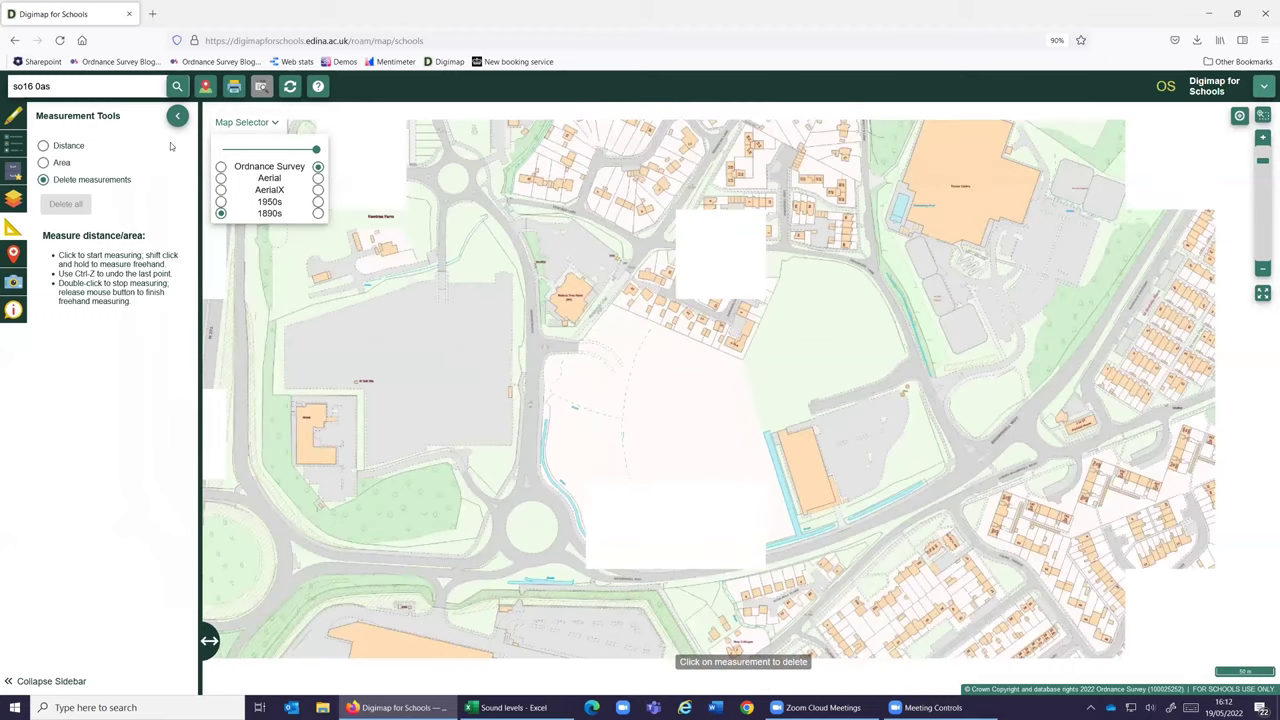
- Run an image search for * to find Geograph photos around the Ordnance Survey Head Office and Hillyfields
click(177, 115)
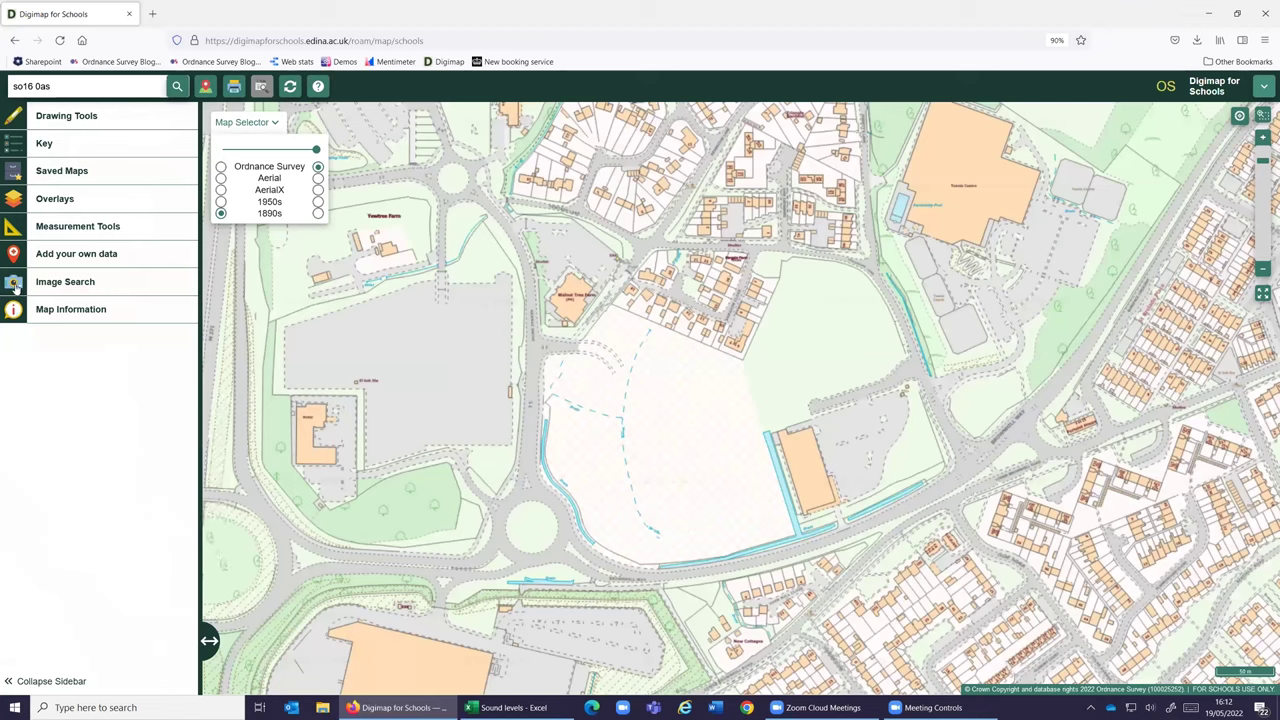
click(15, 285)
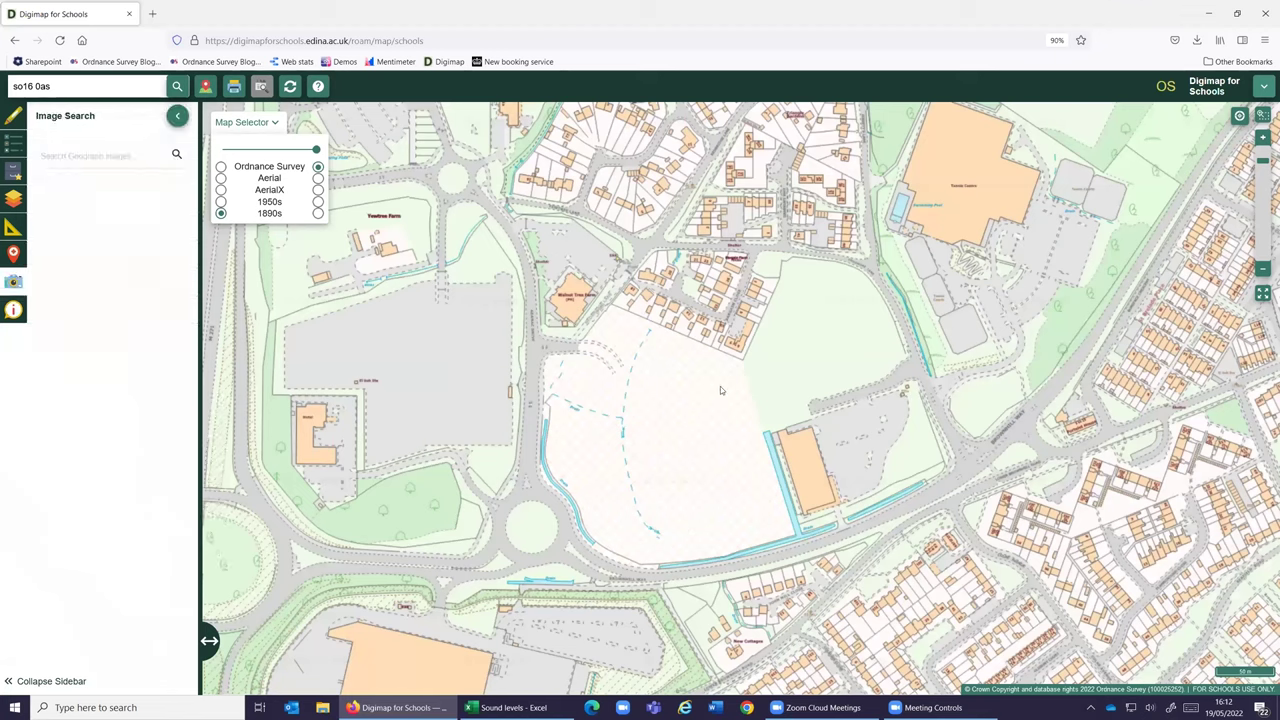
drag(508, 246, 428, 341)
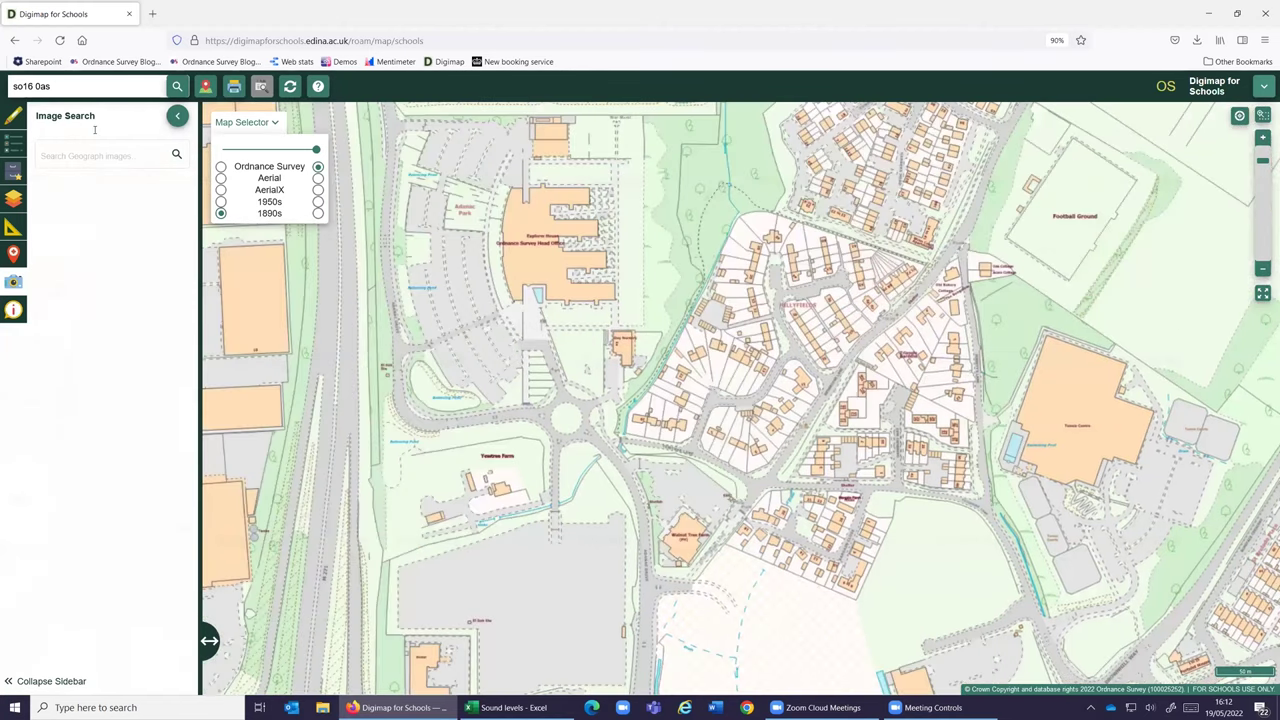
click(64, 155)
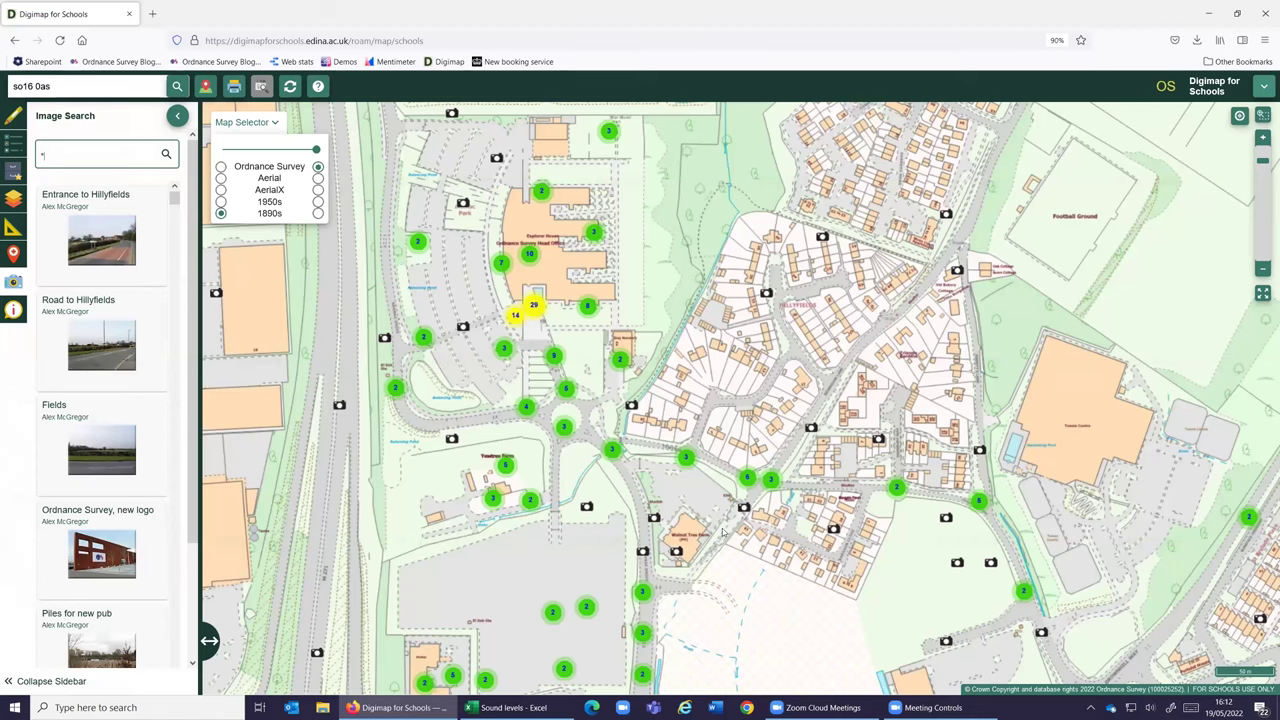
scroll(724, 532, up, 2)
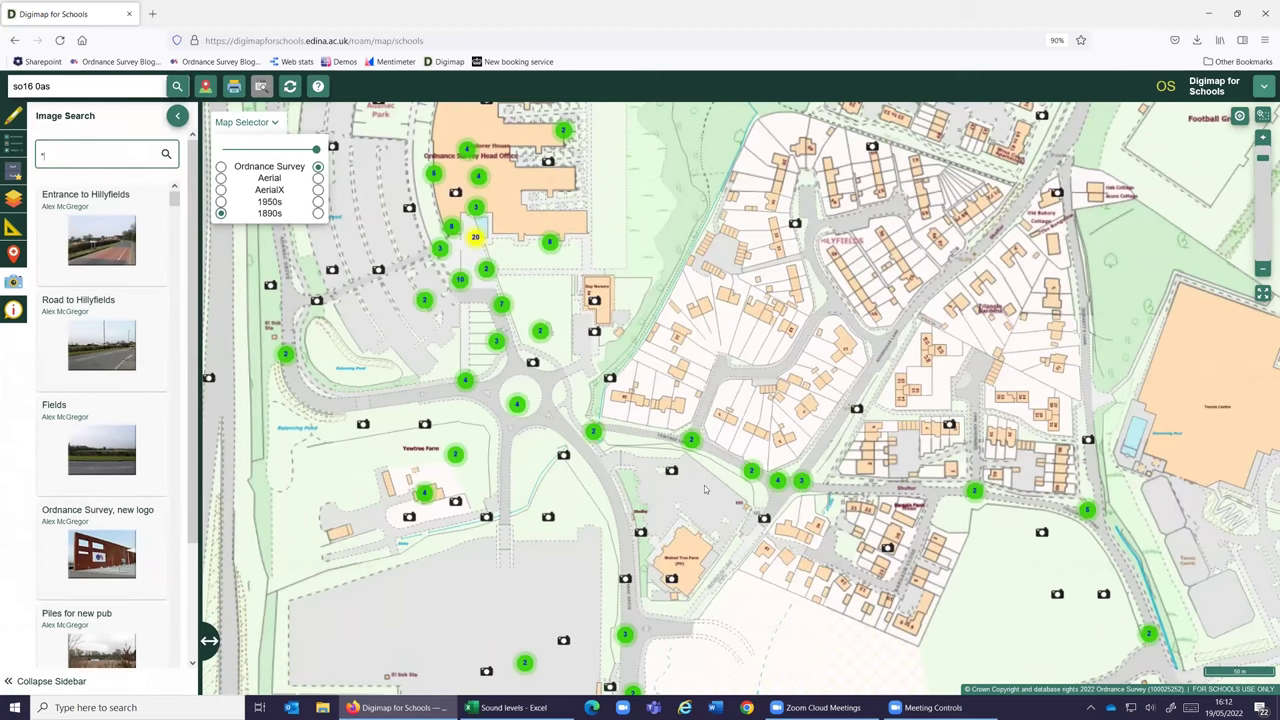
scroll(704, 489, down, 1)
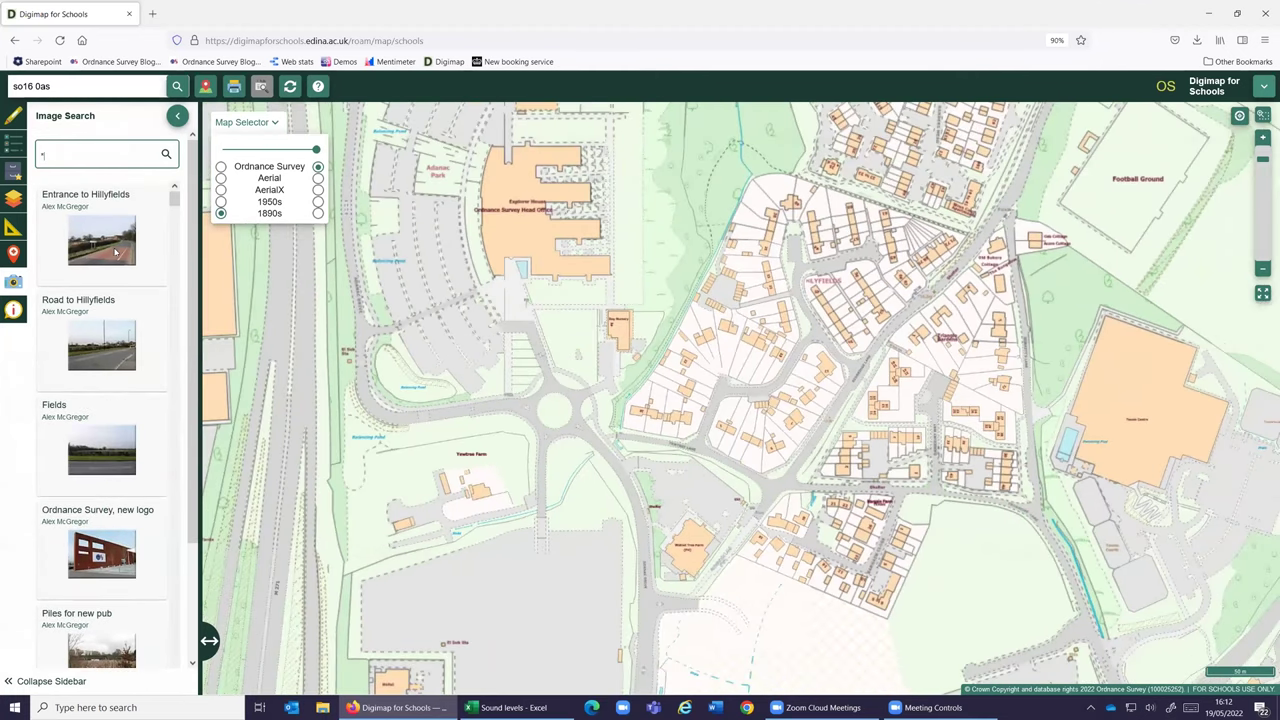
- View the "Entrance to Hillyfields" photo and its details, including location and date
click(115, 250)
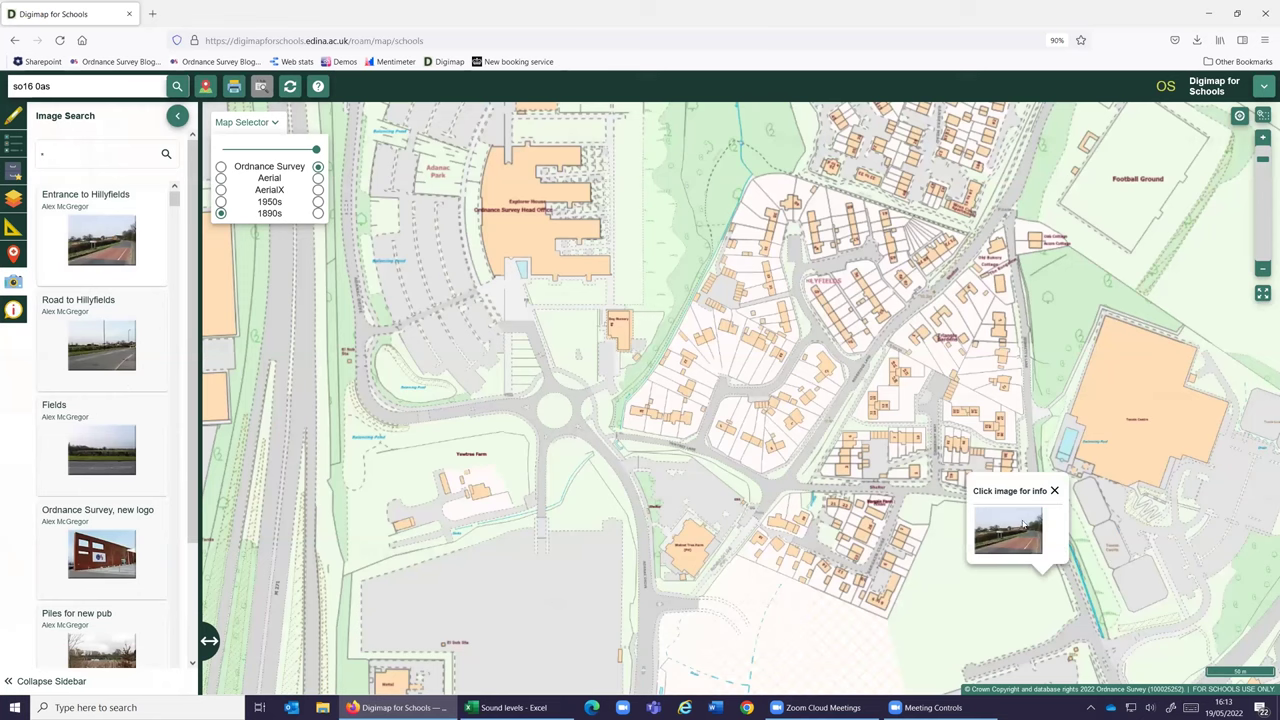
click(721, 432)
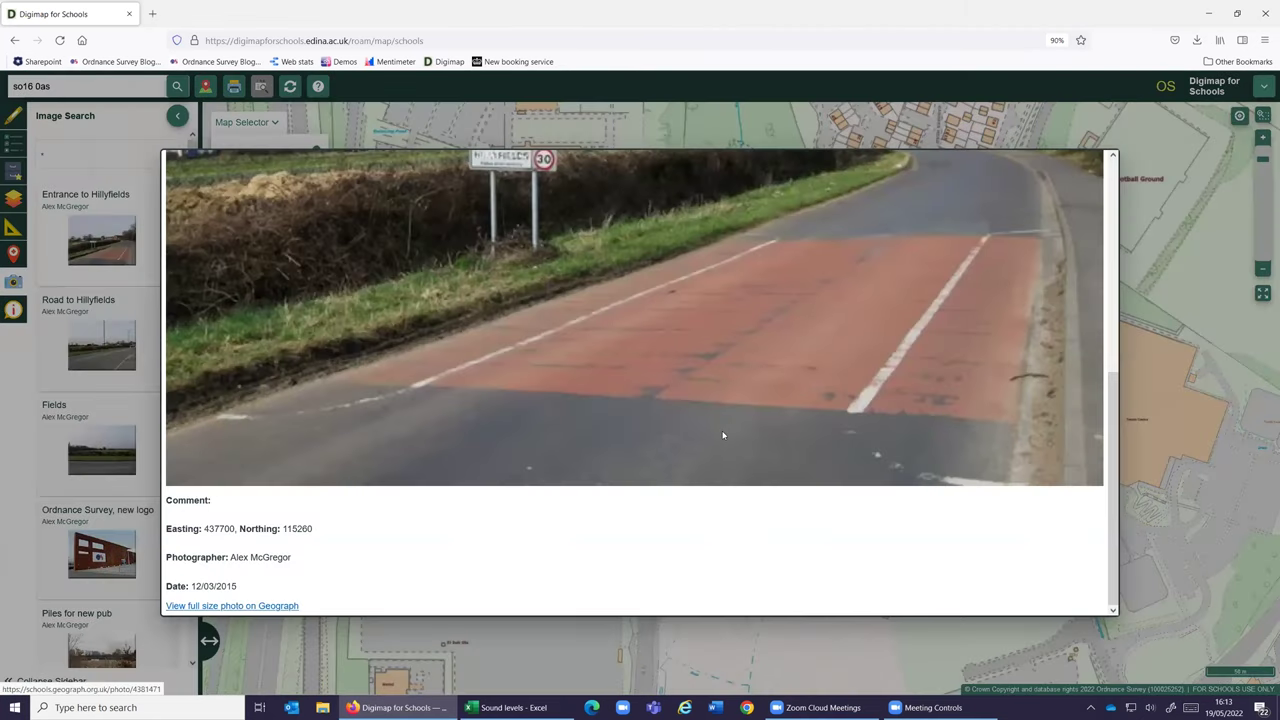
scroll(724, 435, down, 3)
scroll(724, 435, up, 5)
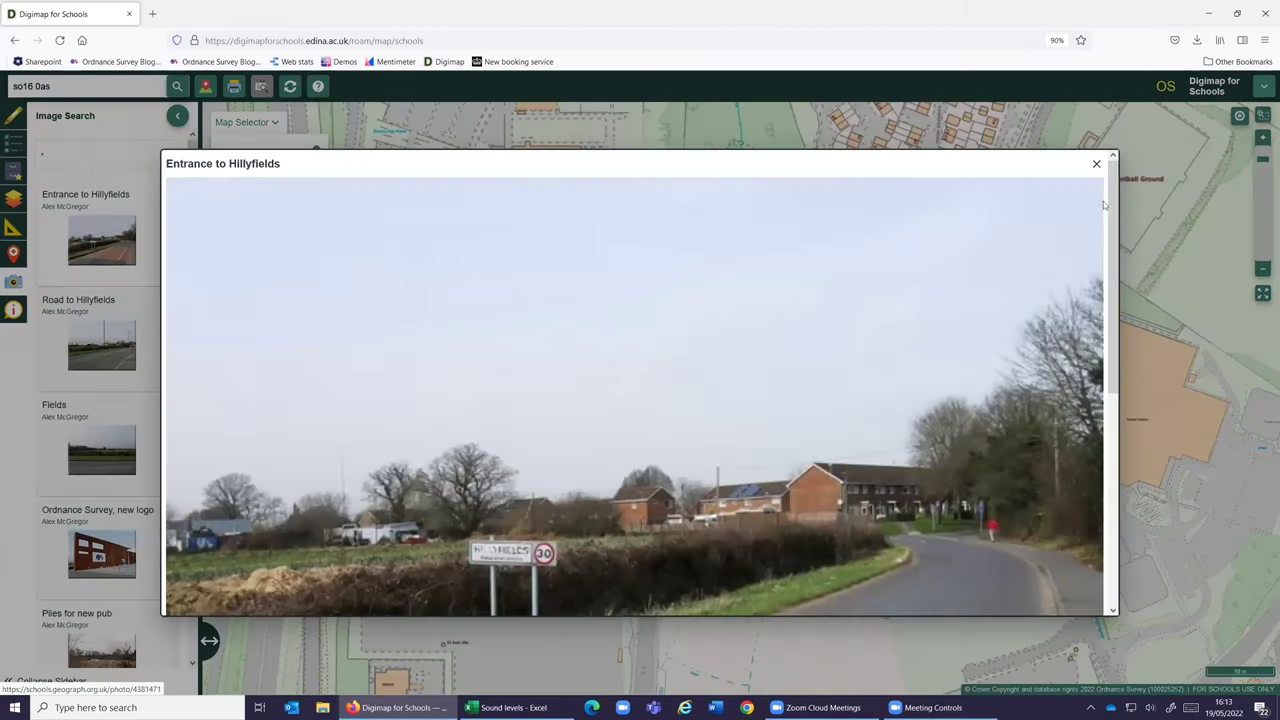
- View the "Ordnance Survey, new logo" photo at large size and close it
click(140, 520)
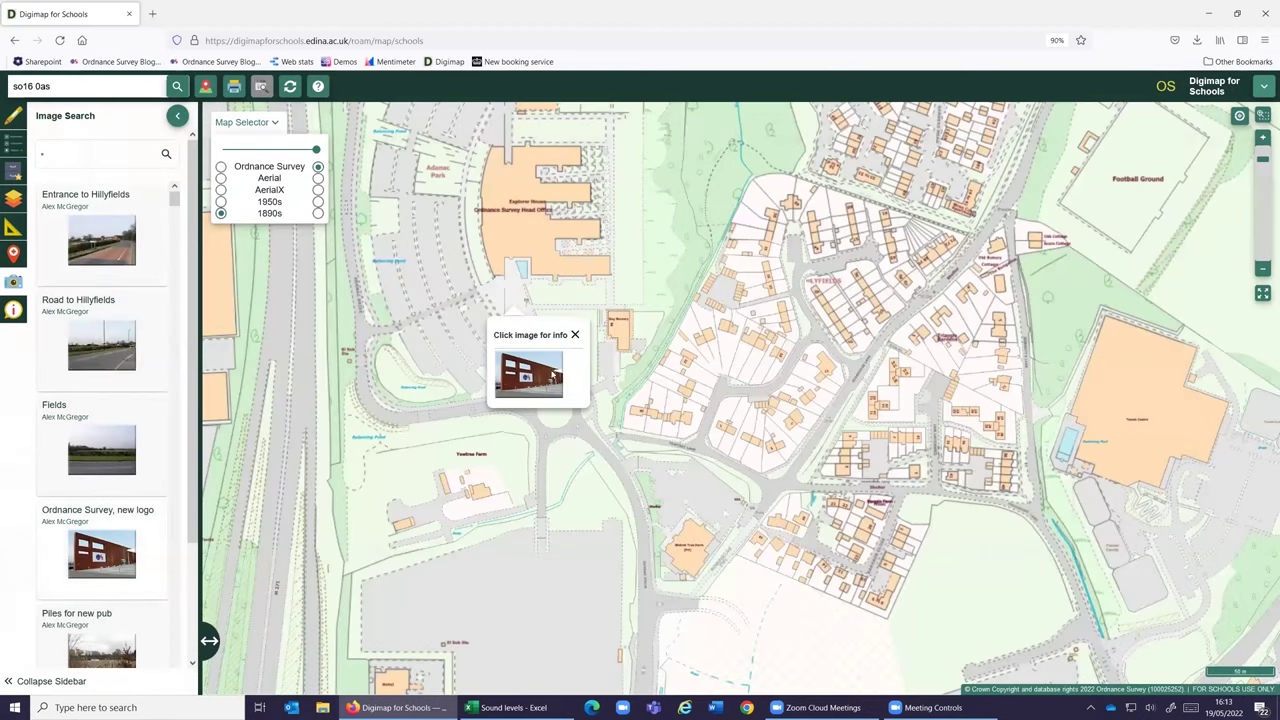
scroll(716, 450, up, 5)
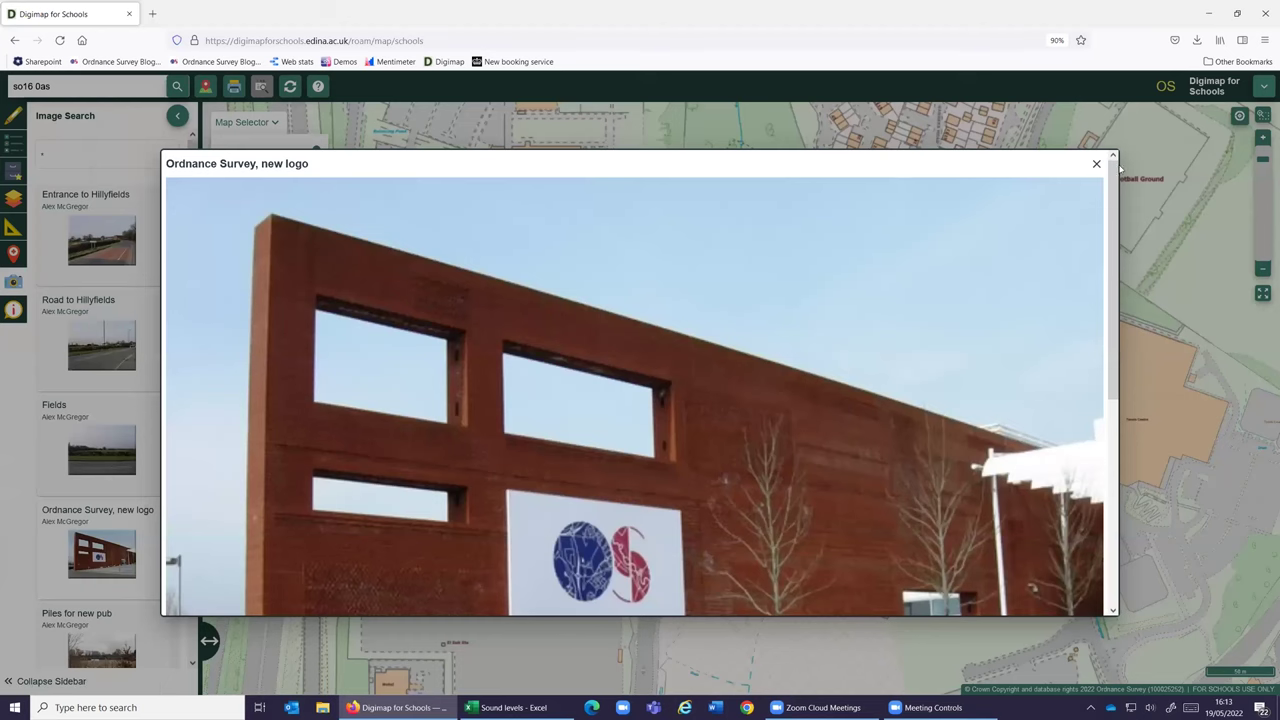
click(743, 483)
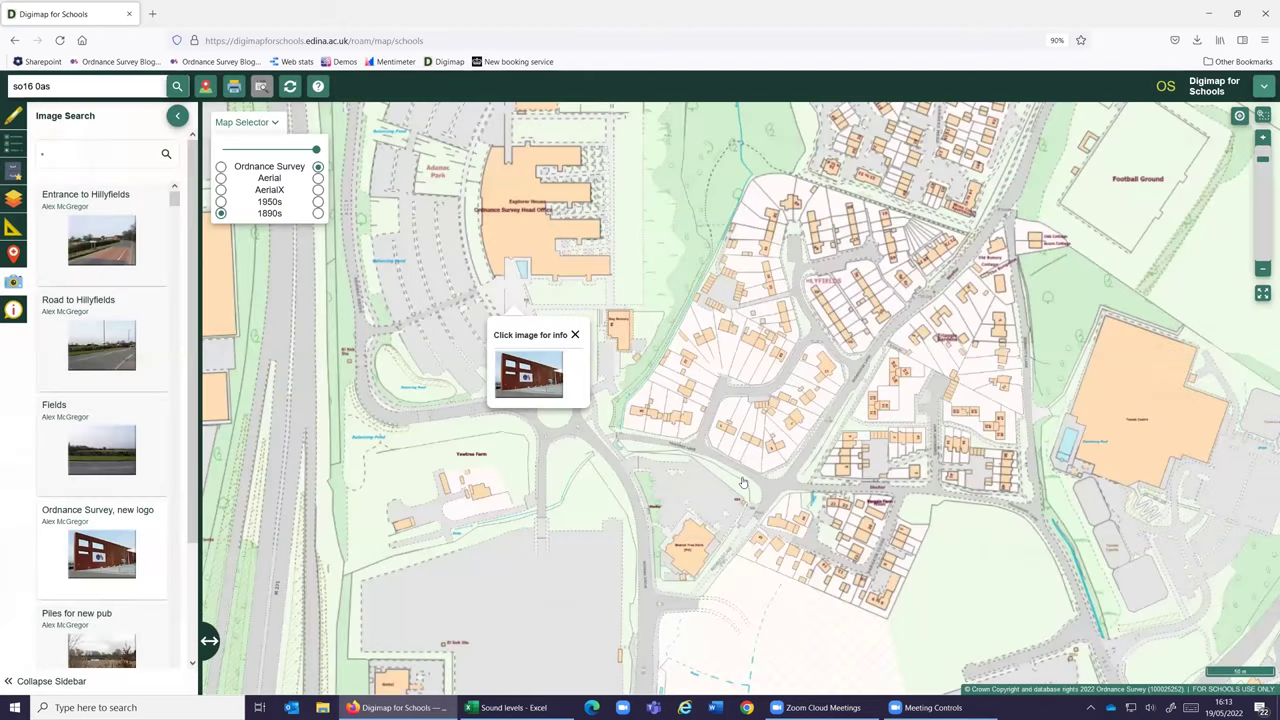
- View the "Piles for new pub" photo with its location and date details, and close it
scroll(743, 483, down, 1)
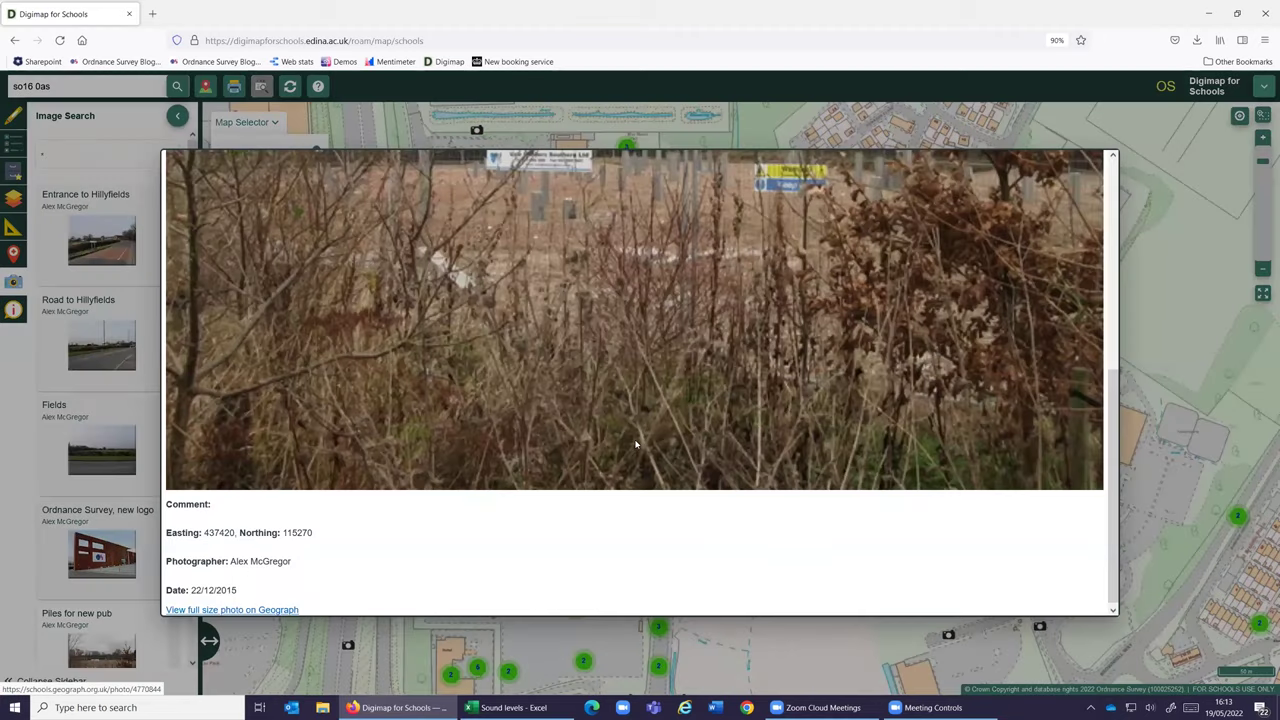
scroll(635, 443, up, 2)
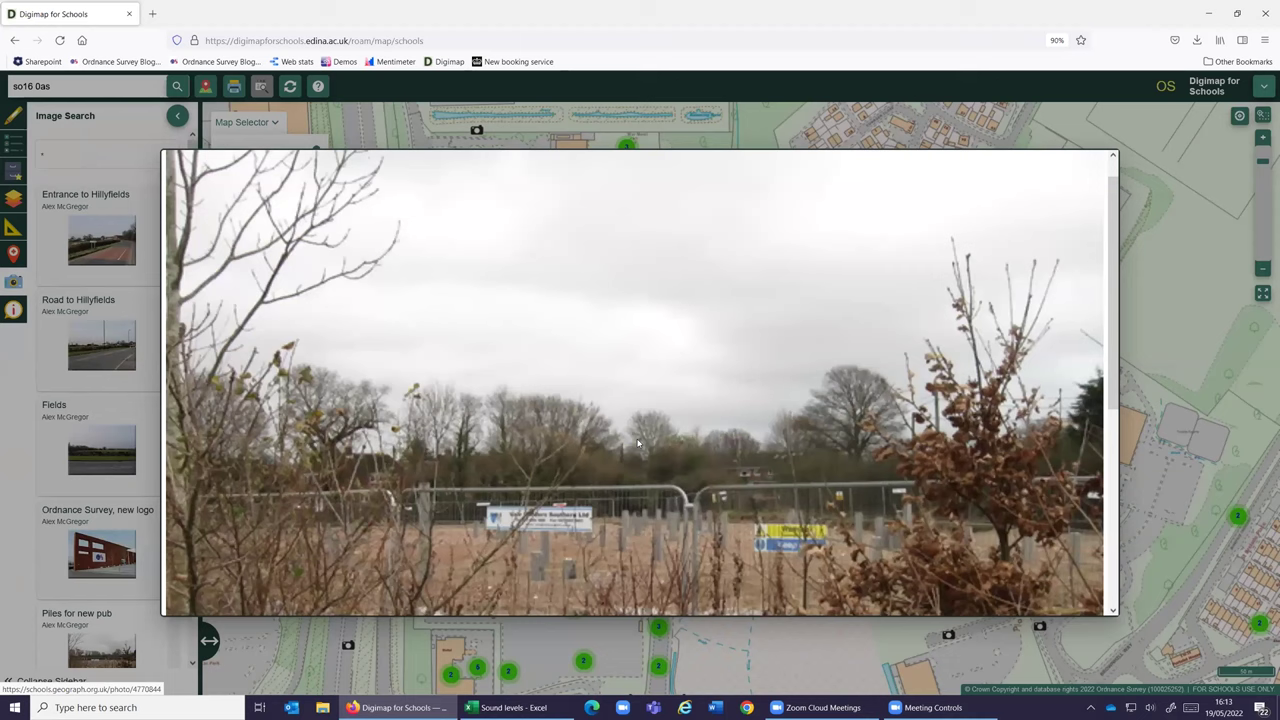
scroll(638, 443, down, 1)
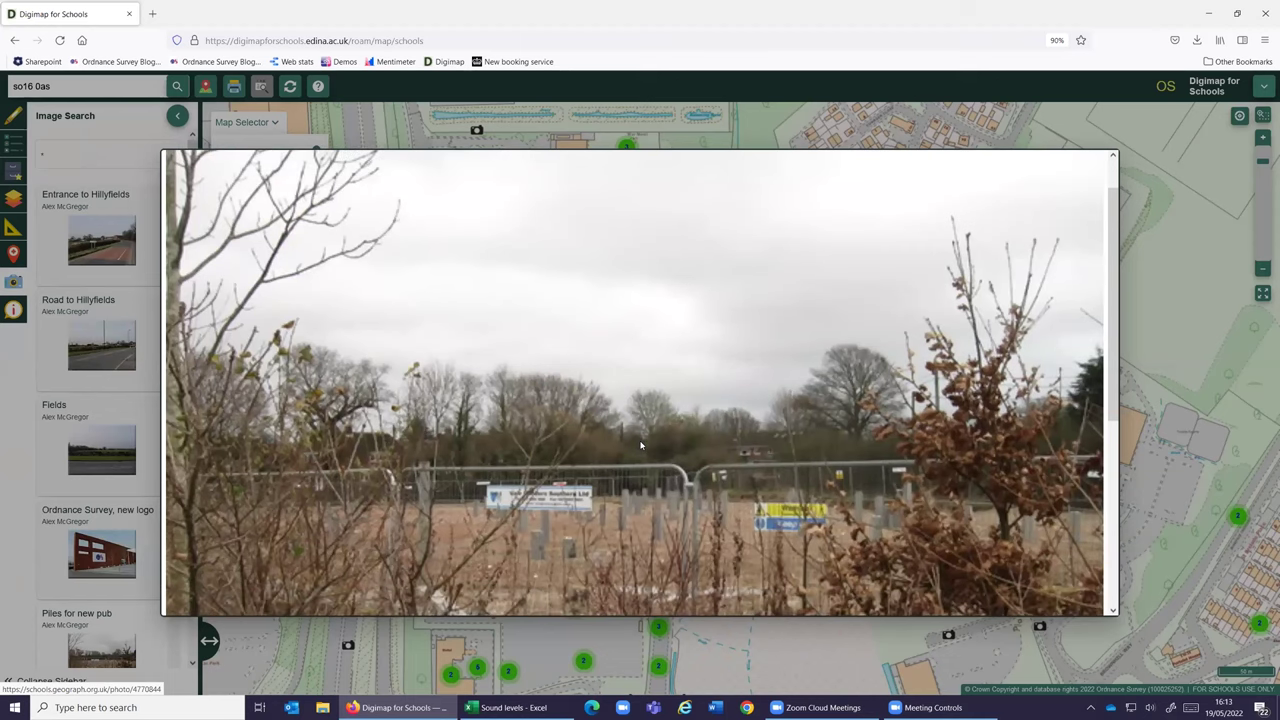
scroll(641, 445, down, 2)
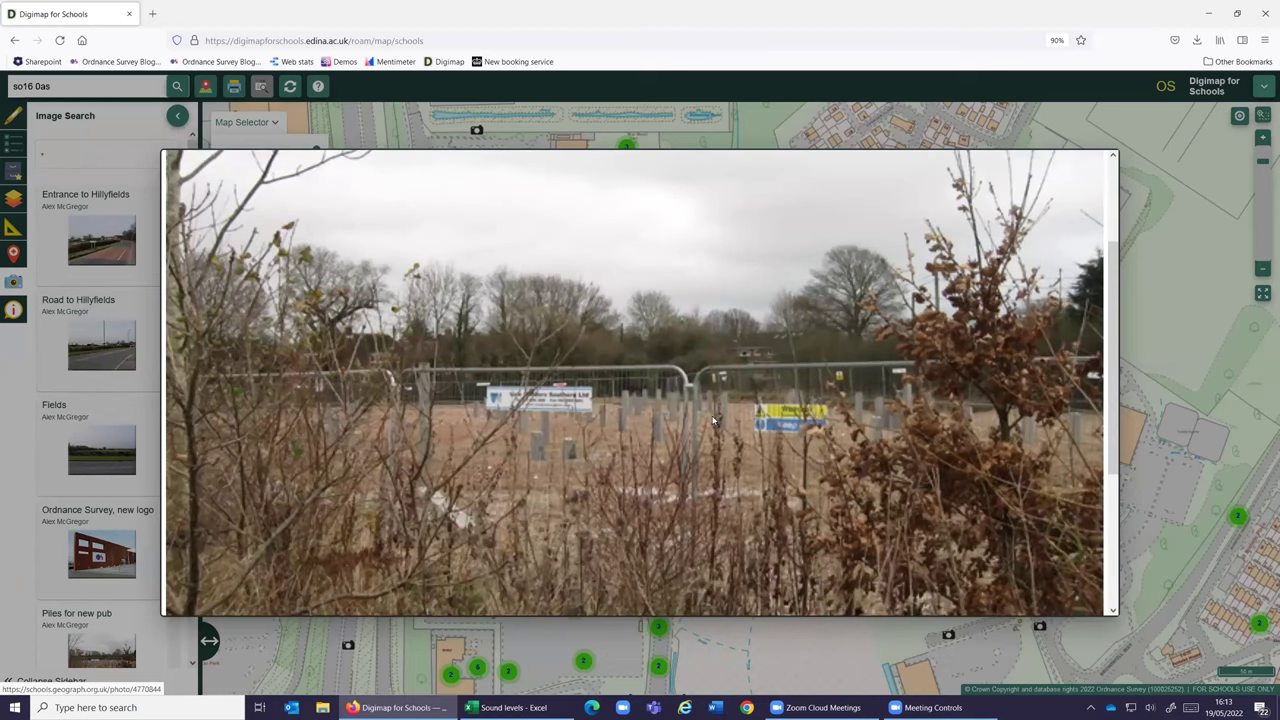
scroll(710, 423, down, 5)
scroll(708, 424, up, 8)
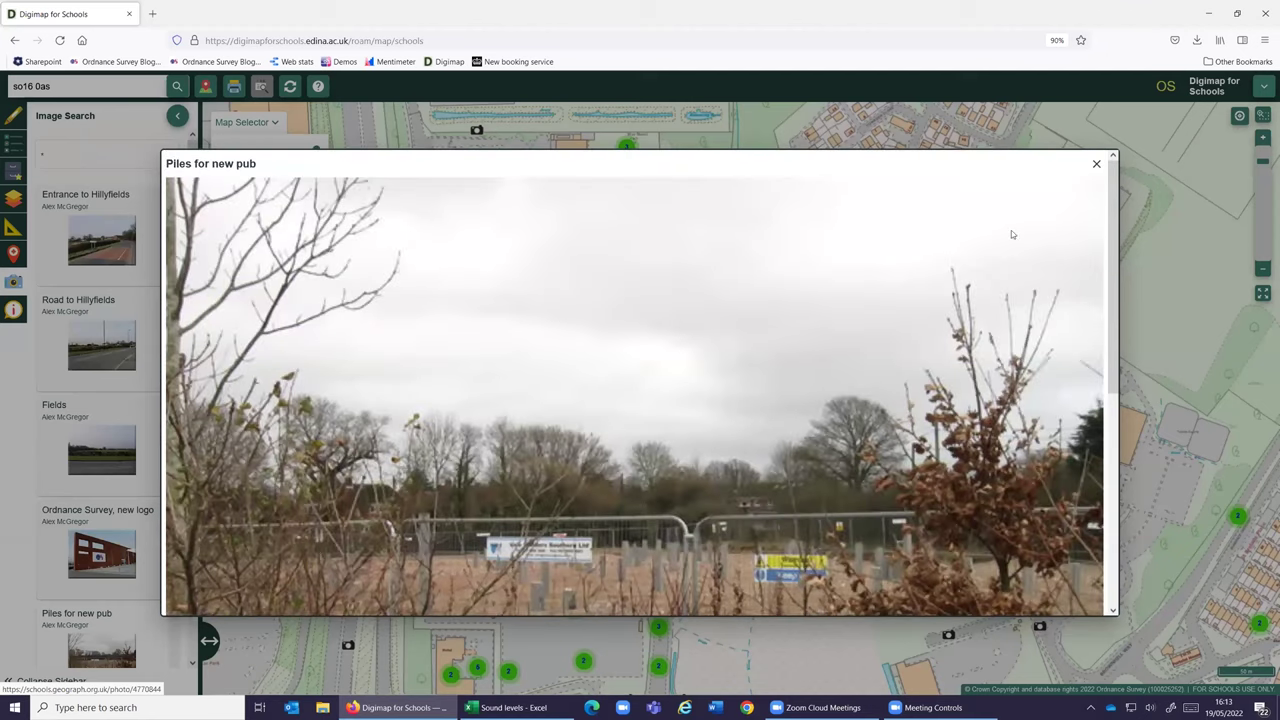
click(1096, 164)
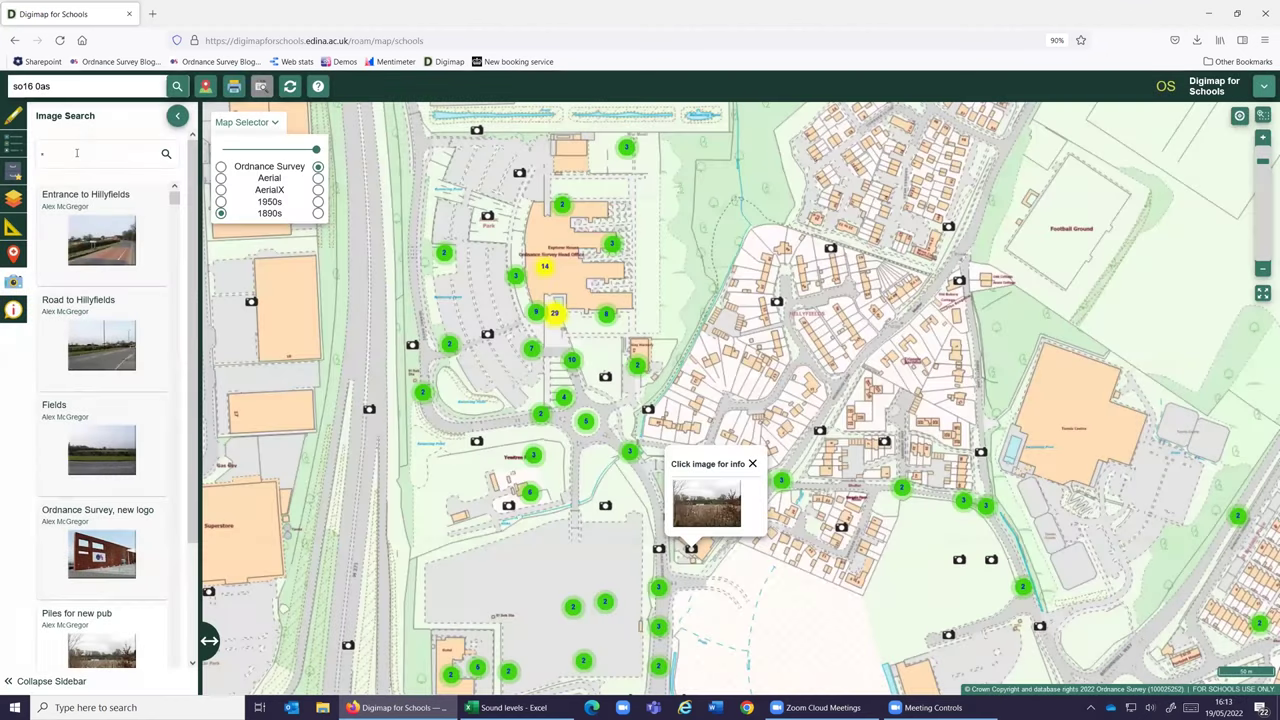
- Clear the image search and find the place mudeford on the map
click(76, 153)
key(Return)
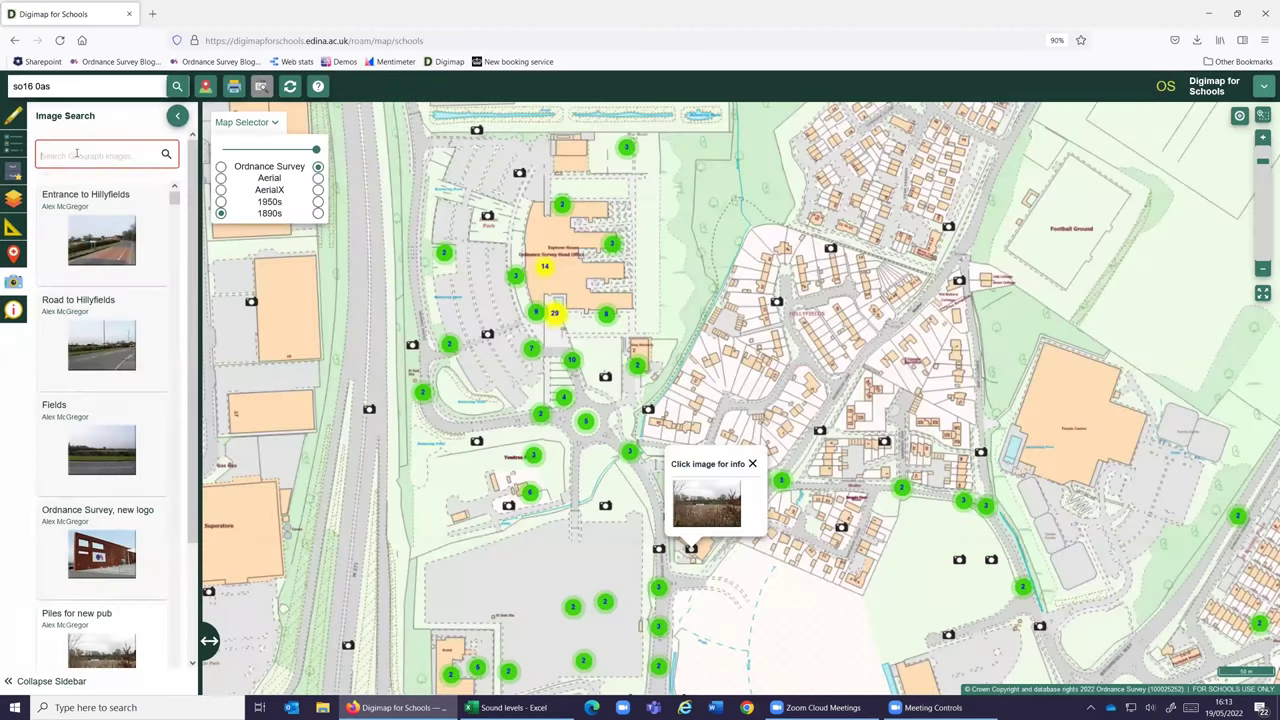
click(50, 88)
key(BackSpace)
key(BackSpace)
key(BackSpace)
key(BackSpace)
key(BackSpace)
key(BackSpace)
key(BackSpace)
key(BackSpace)
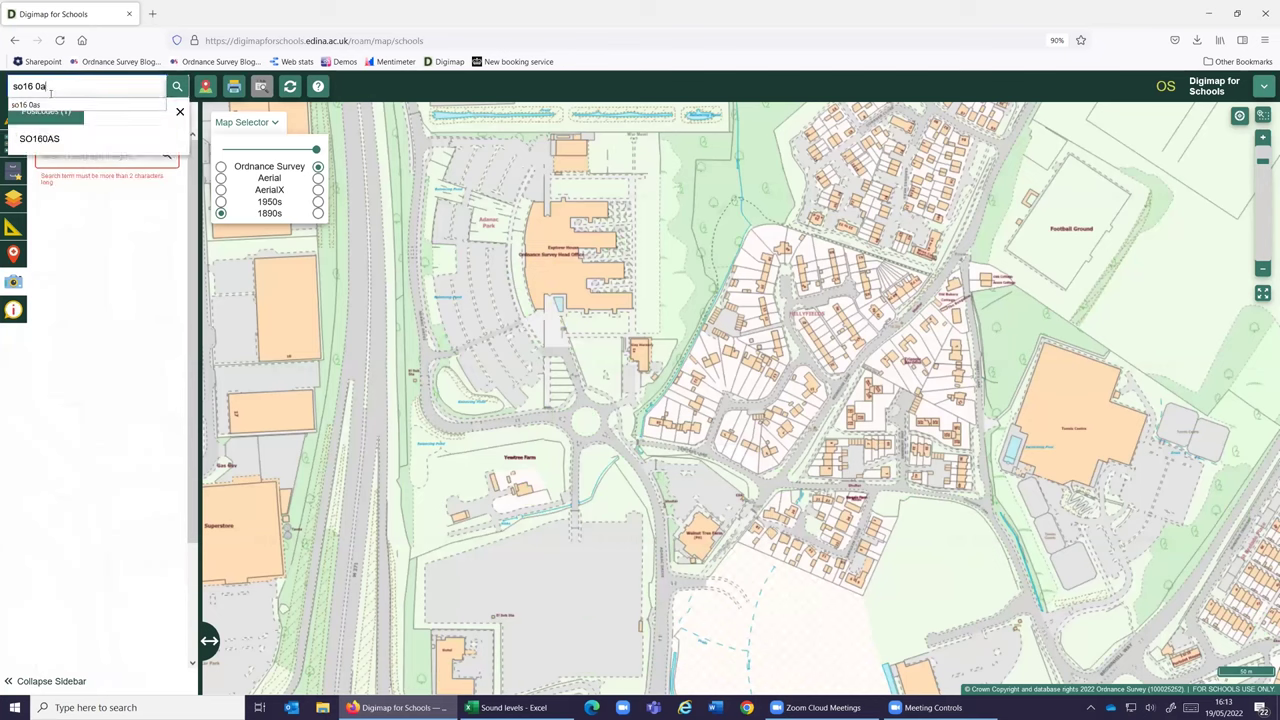
text(mudeford)
key(Return)
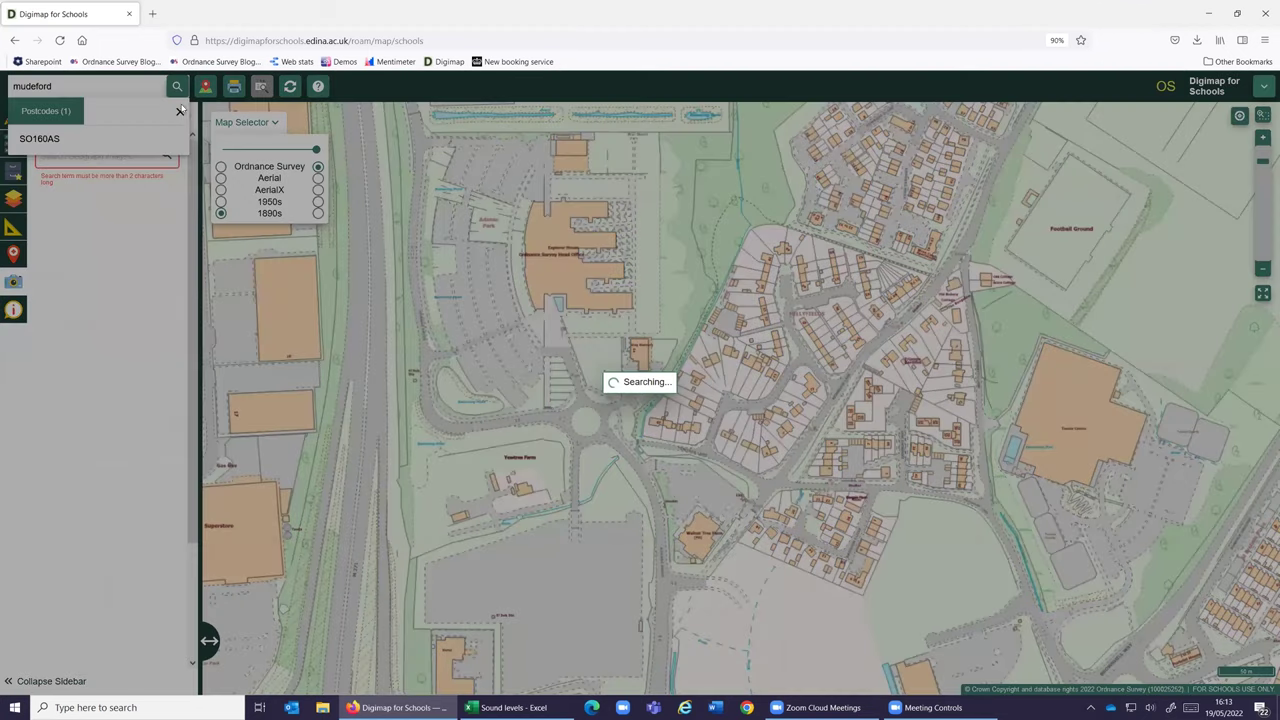
click(150, 139)
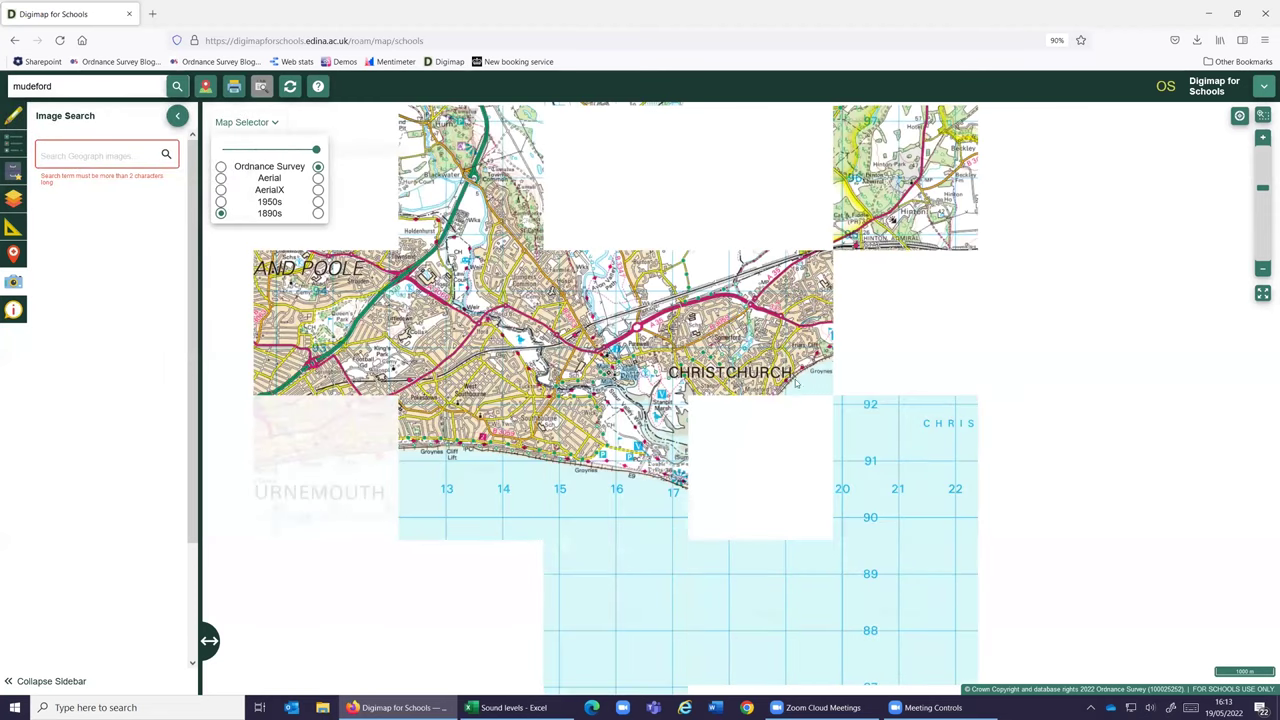
- Search Geograph images for * along the Mudeford coast near Avon Run Road, and open the "Drainage under the sea wall" photo
scroll(811, 345, up, 1)
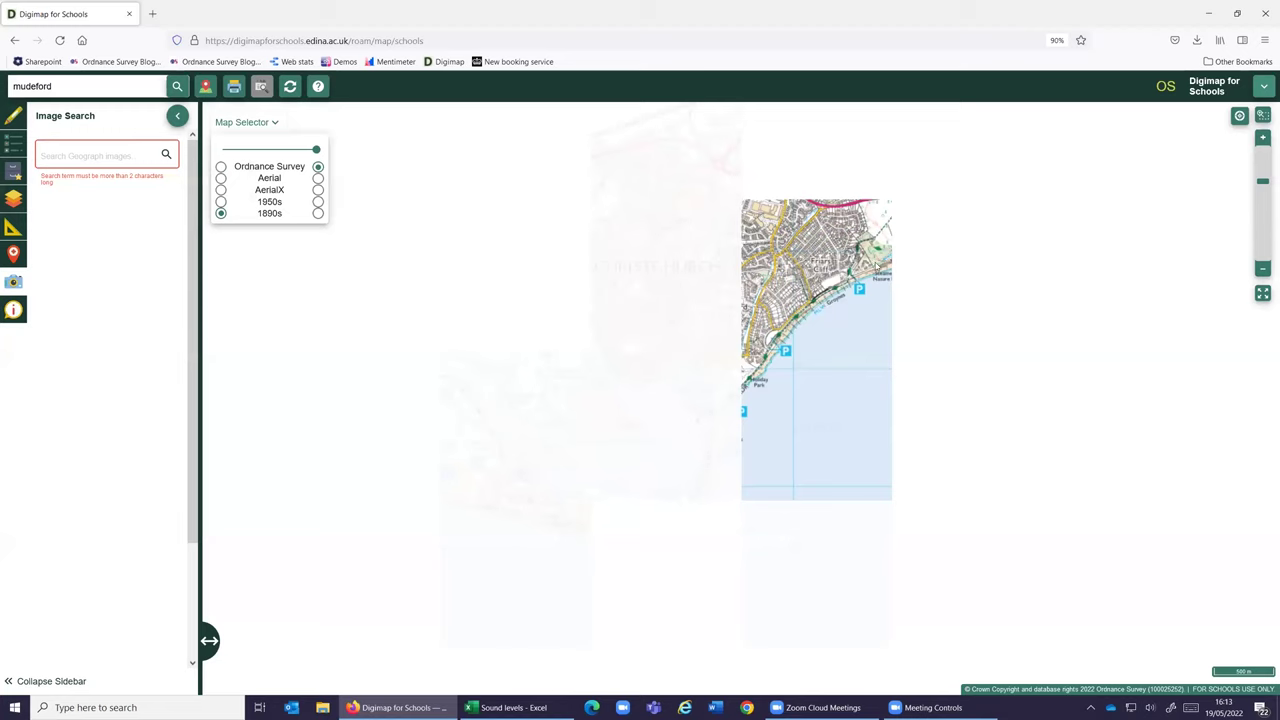
scroll(811, 345, up, 1)
scroll(859, 291, up, 1)
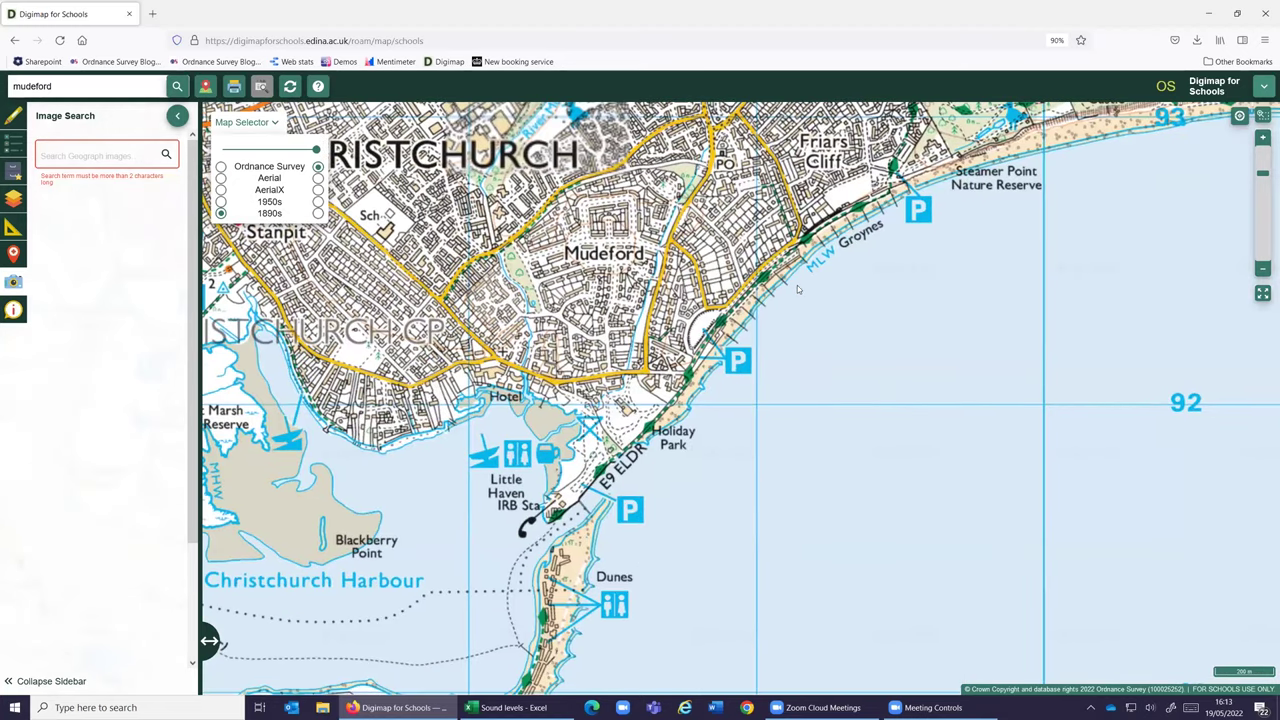
scroll(799, 294, up, 1)
scroll(828, 328, down, 2)
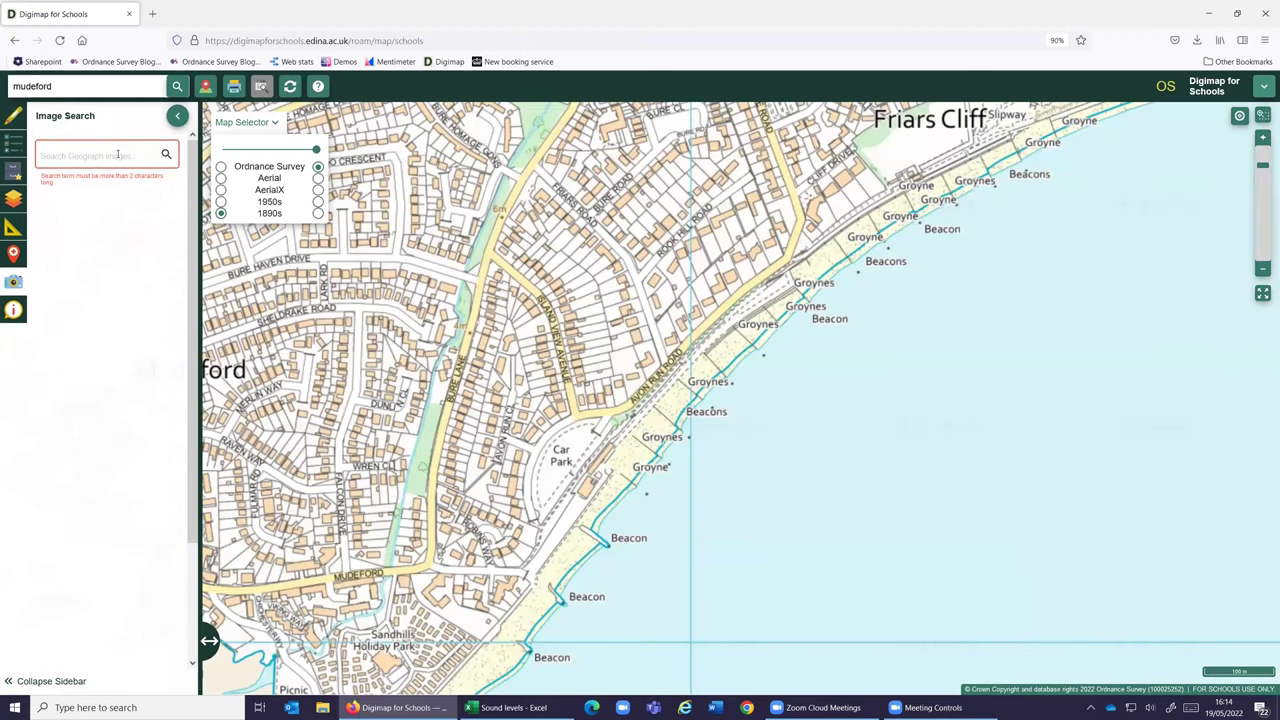
click(118, 155)
text(-)
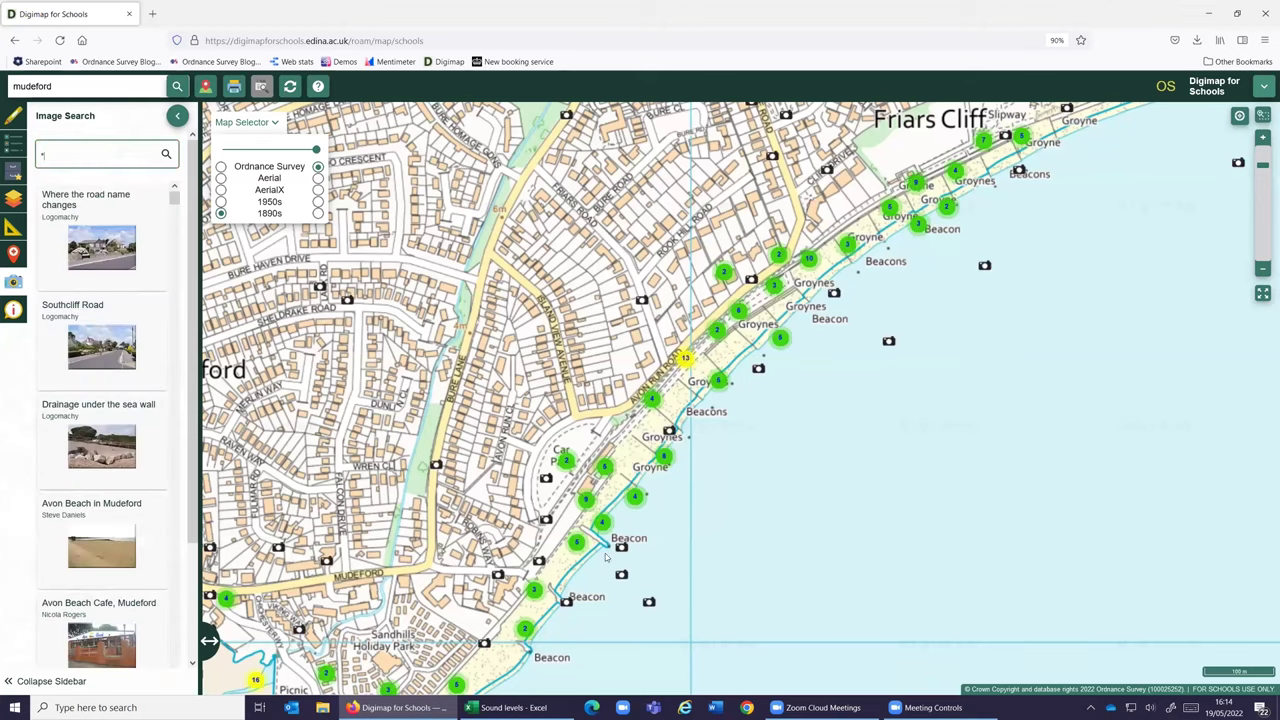
click(106, 449)
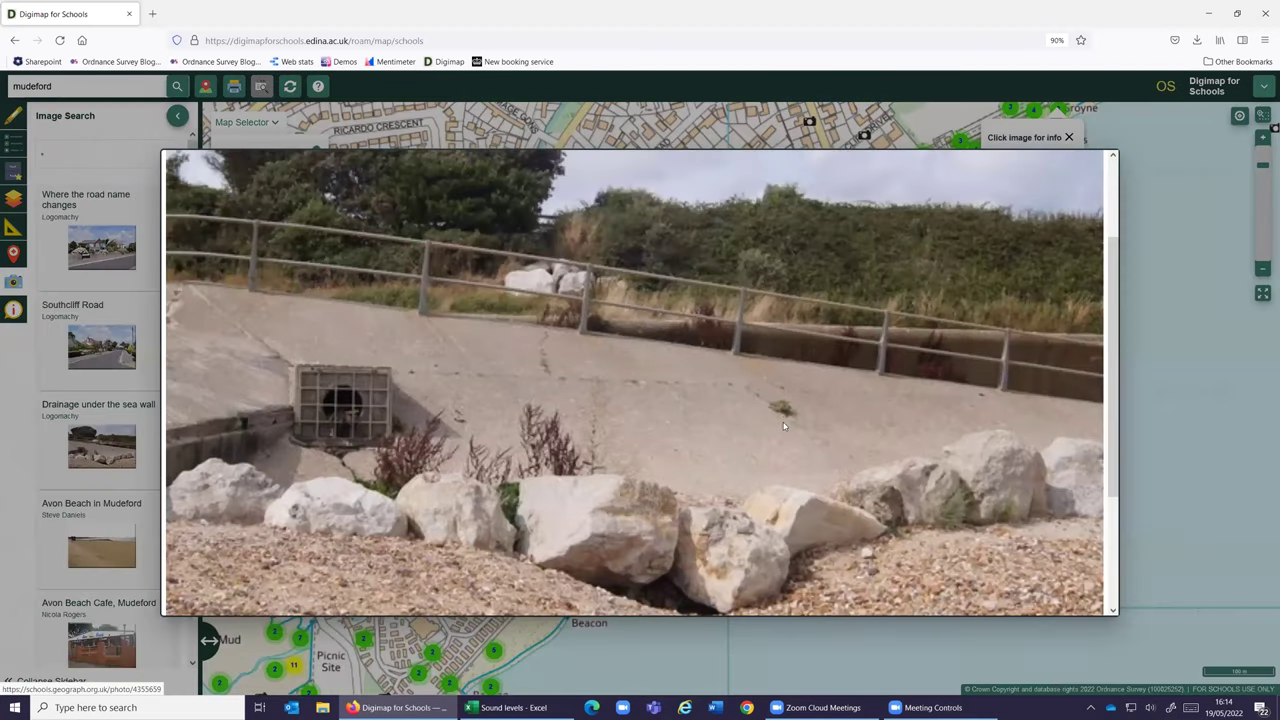
- Close the "Drainage under the sea wall" photo and search Geograph images for sea wall along the Mudeford coast
scroll(966, 291, up, 1)
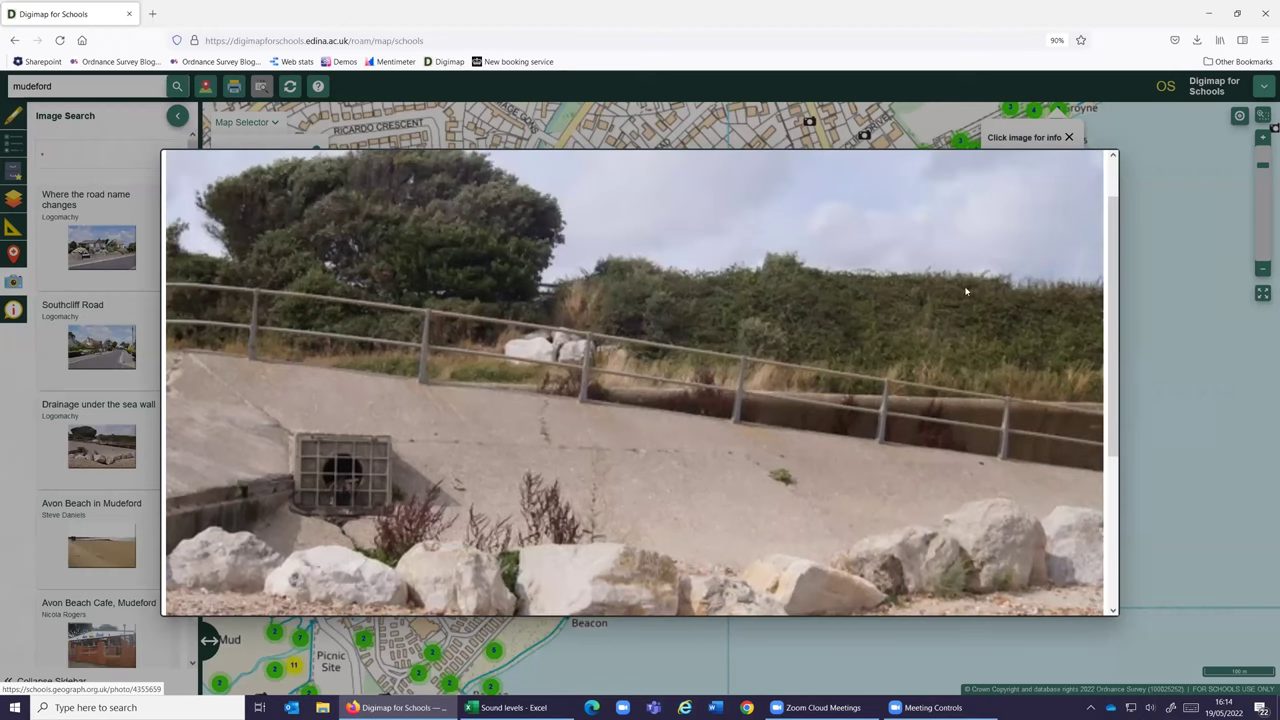
scroll(966, 291, up, 1)
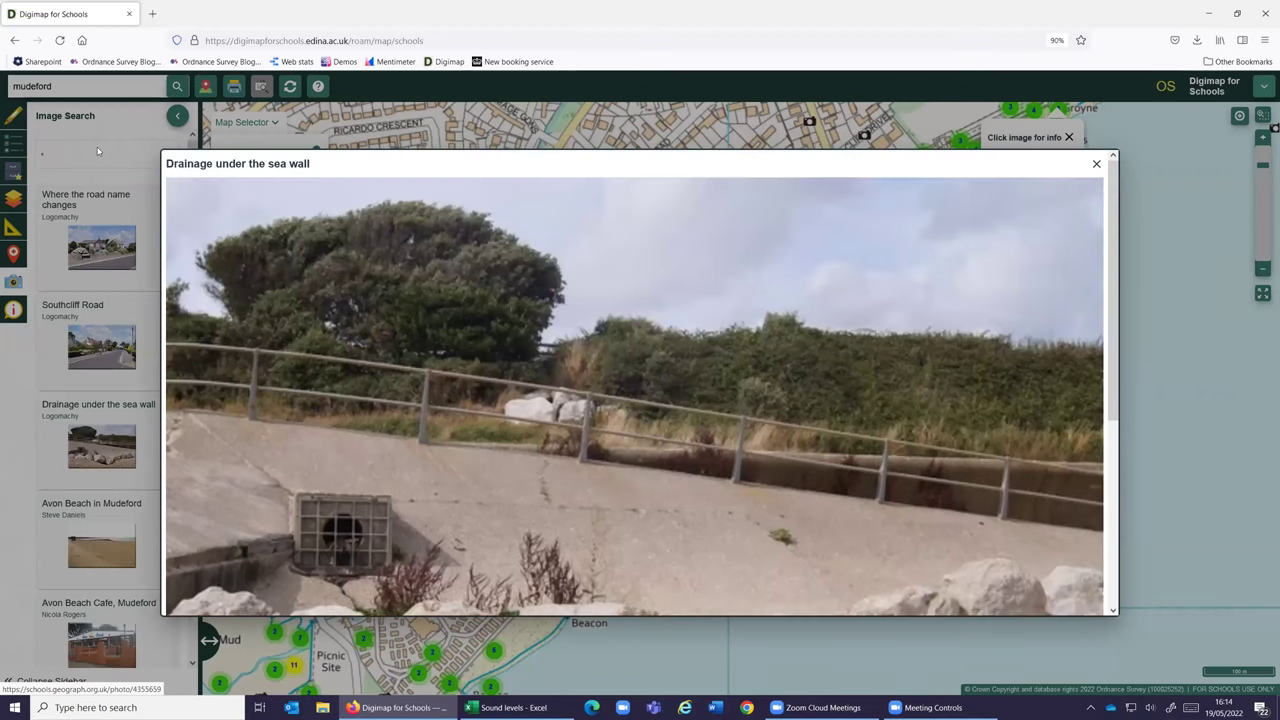
click(97, 151)
text(se)
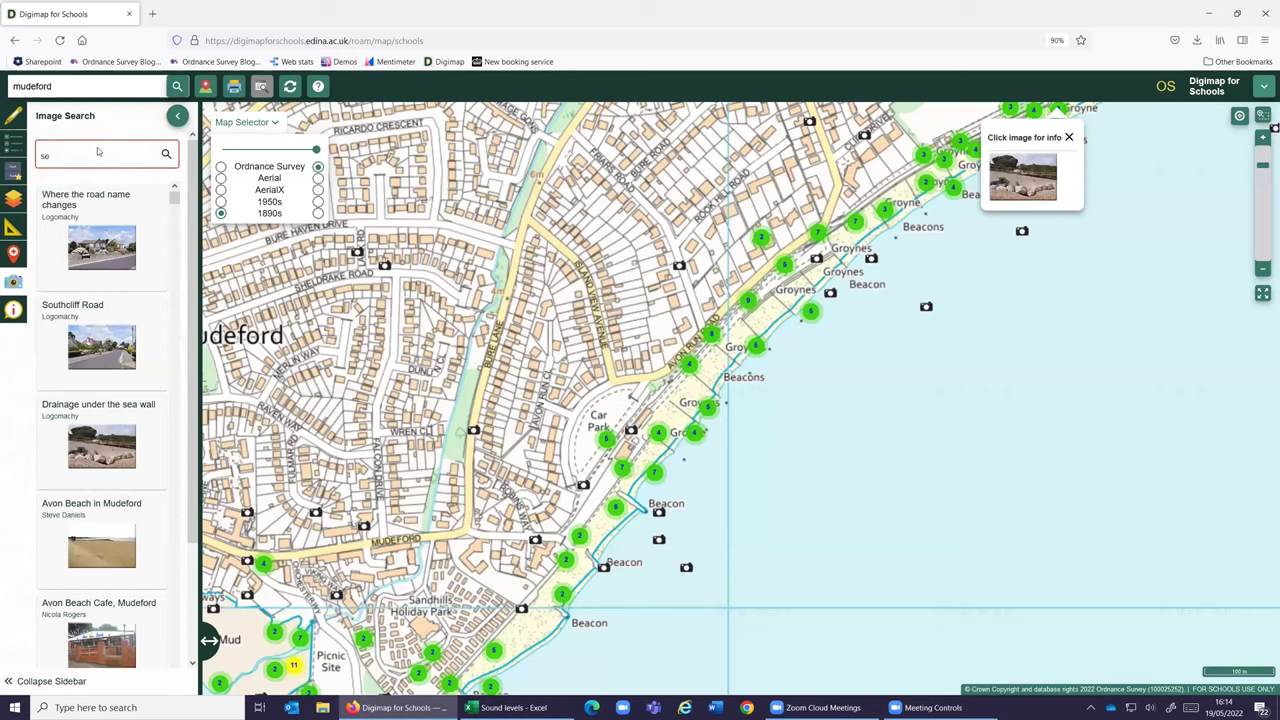
text(a wall)
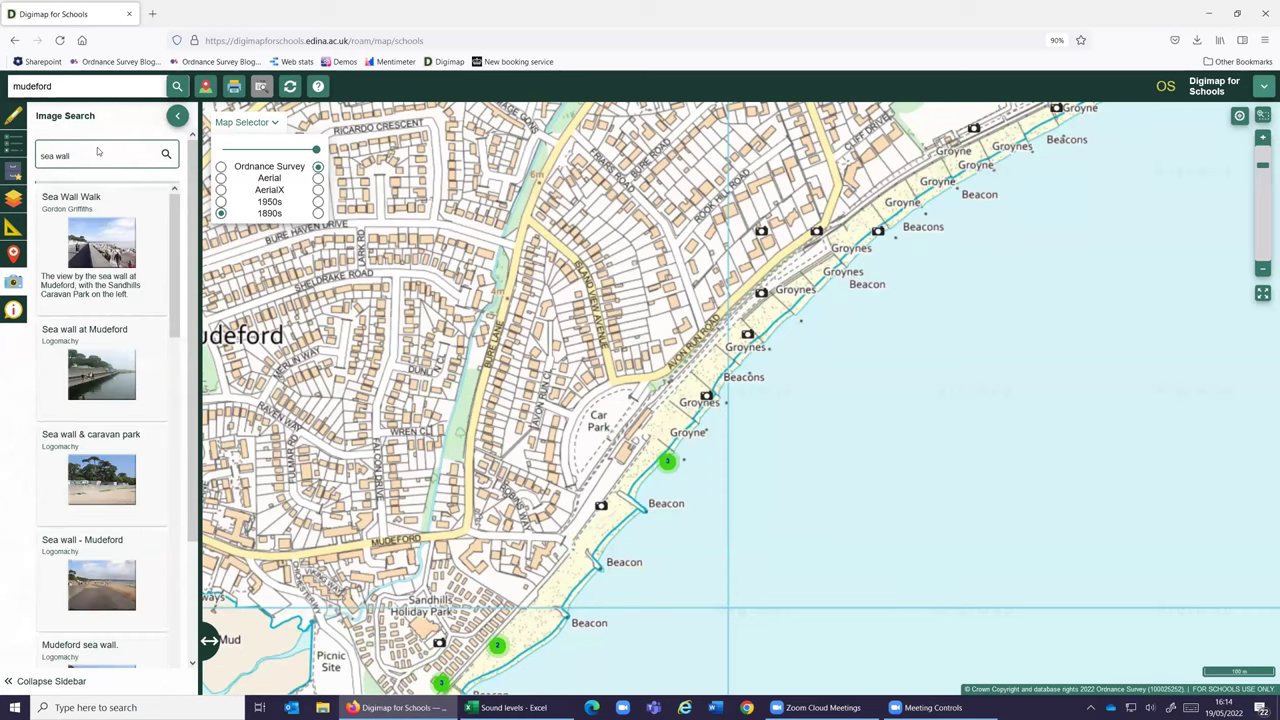
- View the "Sea Wall Walk" photo at large size with its comment, location and date details, and close it
click(93, 274)
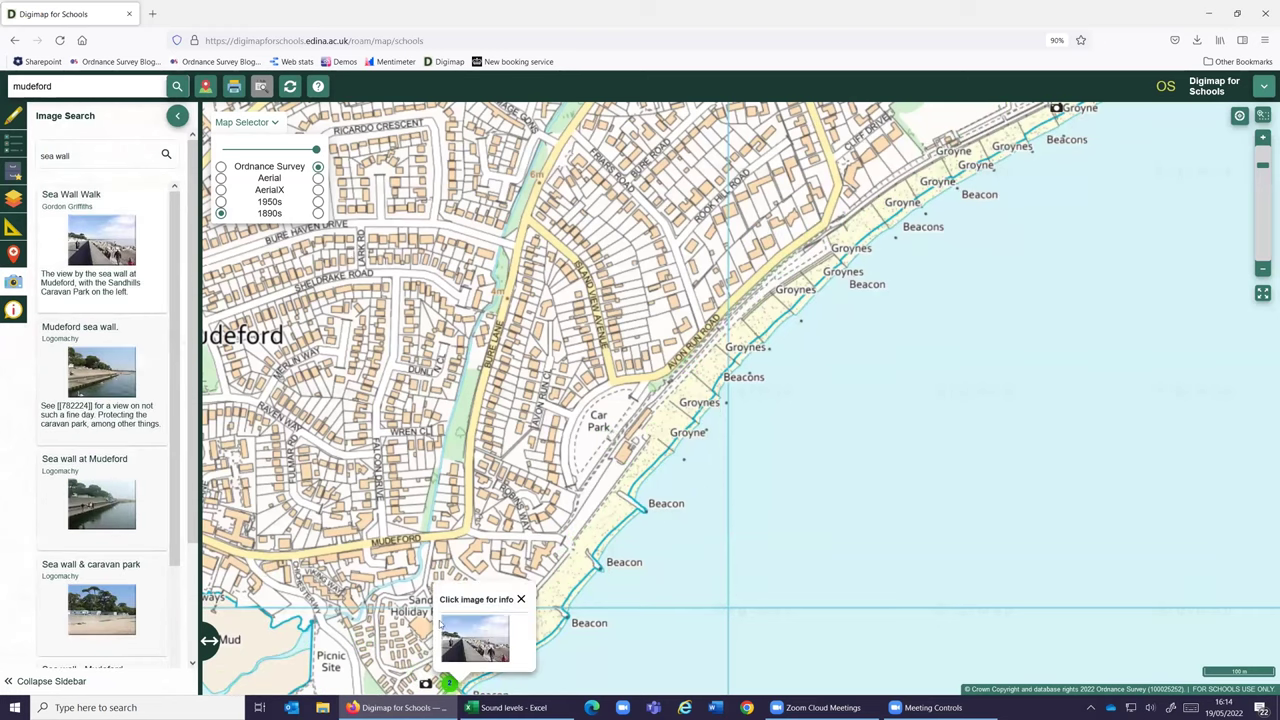
click(456, 635)
scroll(672, 433, down, 4)
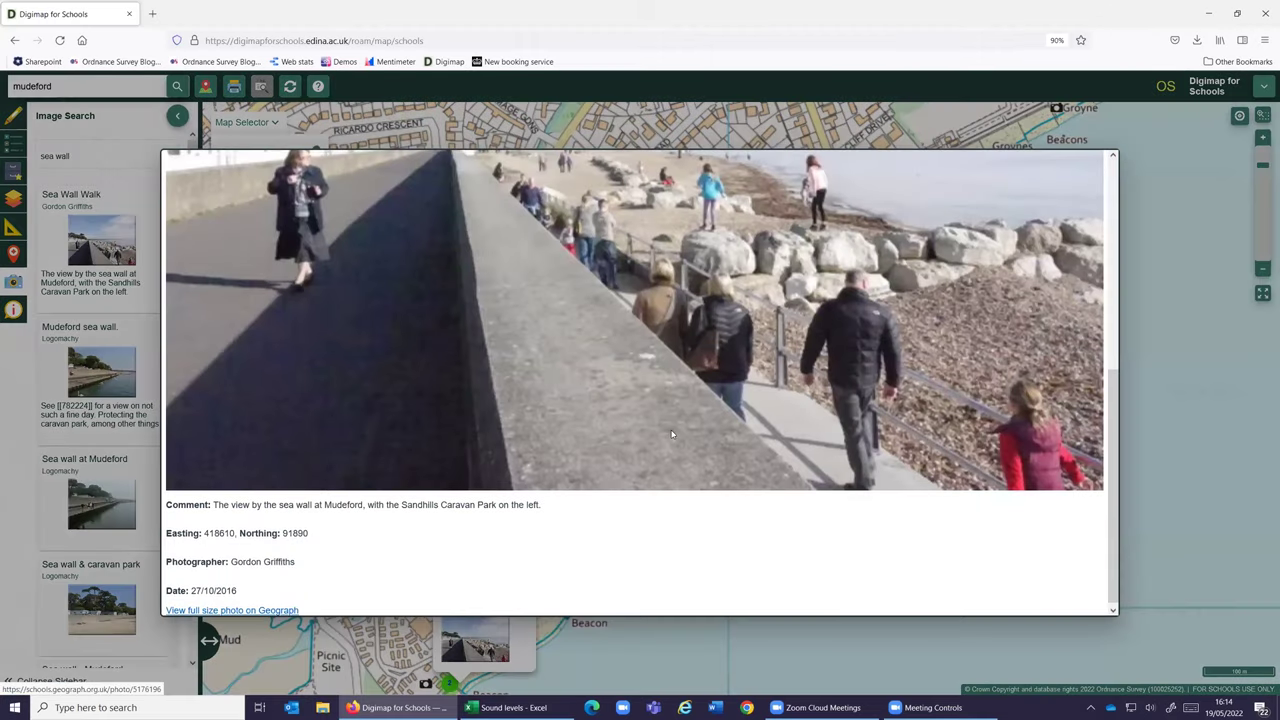
scroll(672, 433, up, 2)
scroll(672, 433, down, 3)
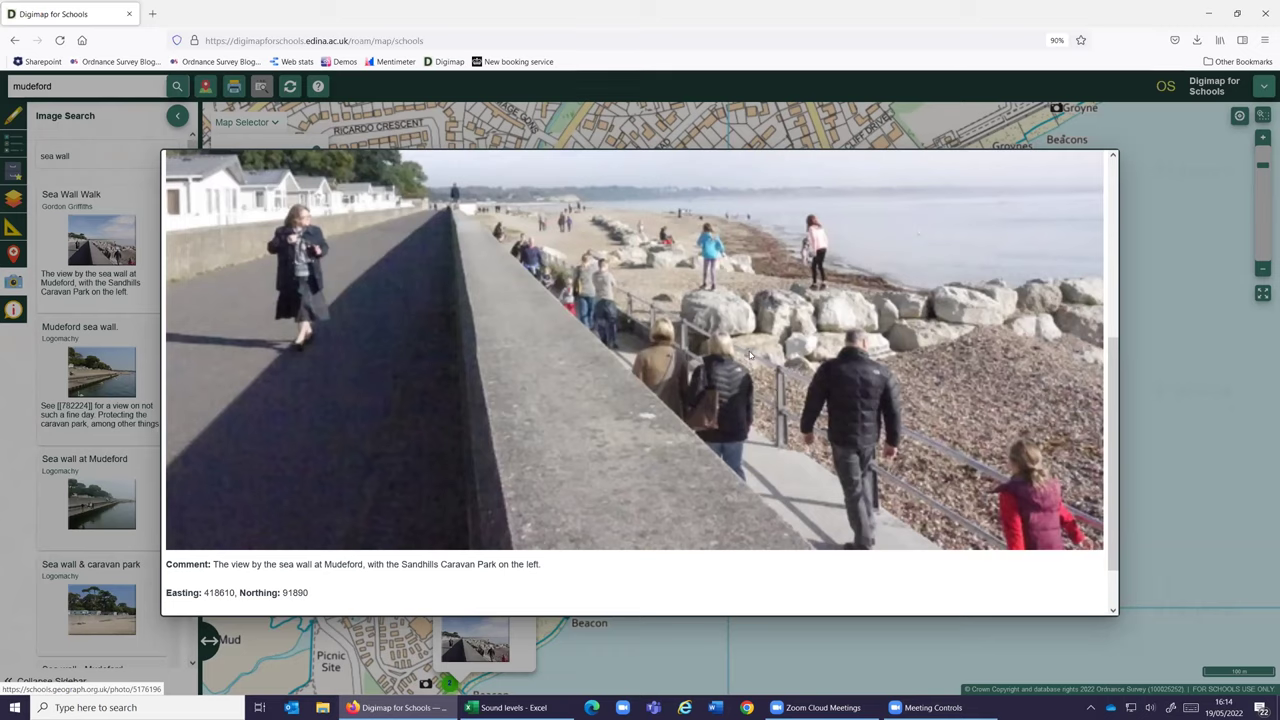
scroll(751, 354, up, 3)
scroll(751, 354, up, 3)
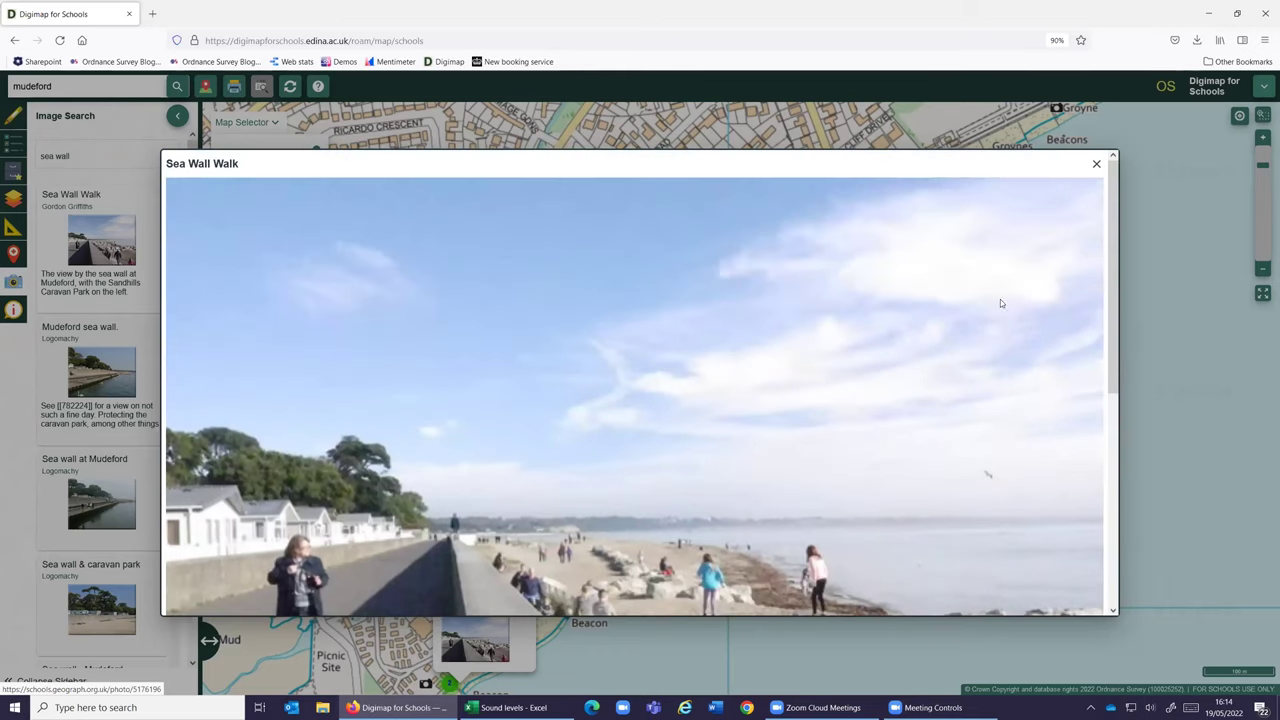
click(468, 286)
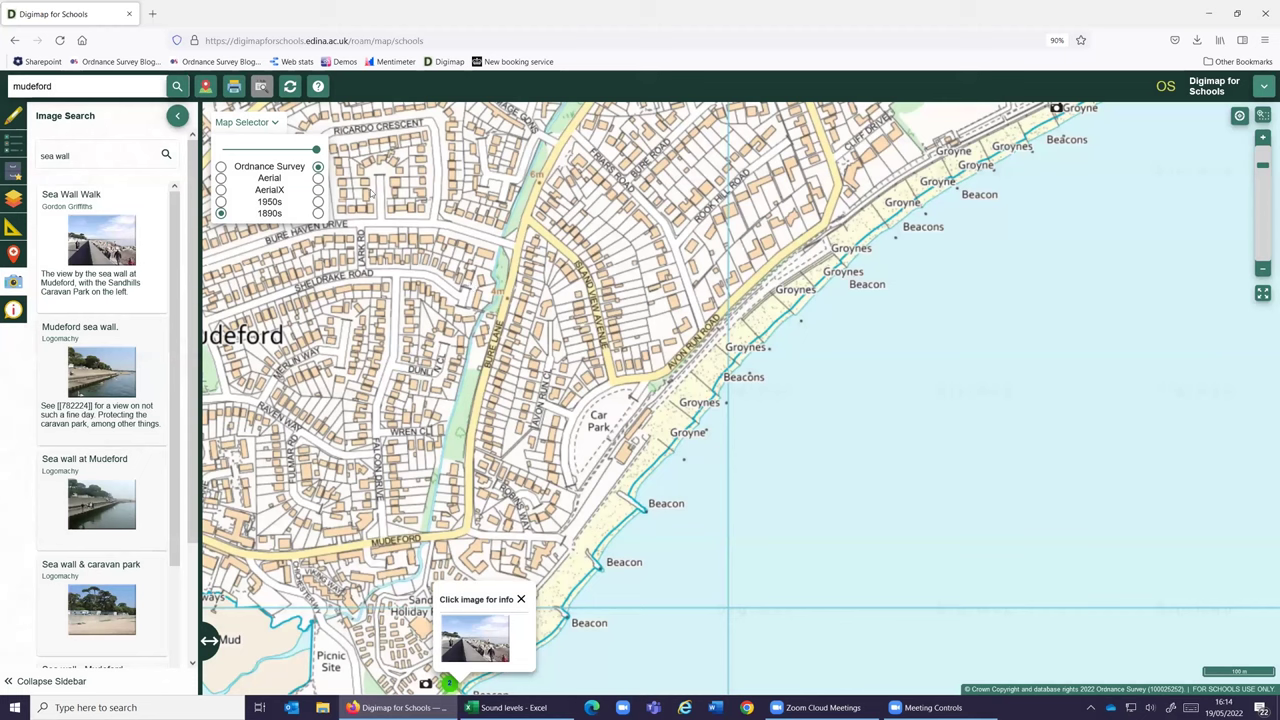
- Leave the image search and open the map of close-up photos around Explorer House from the Webinar folder of saved maps
click(178, 118)
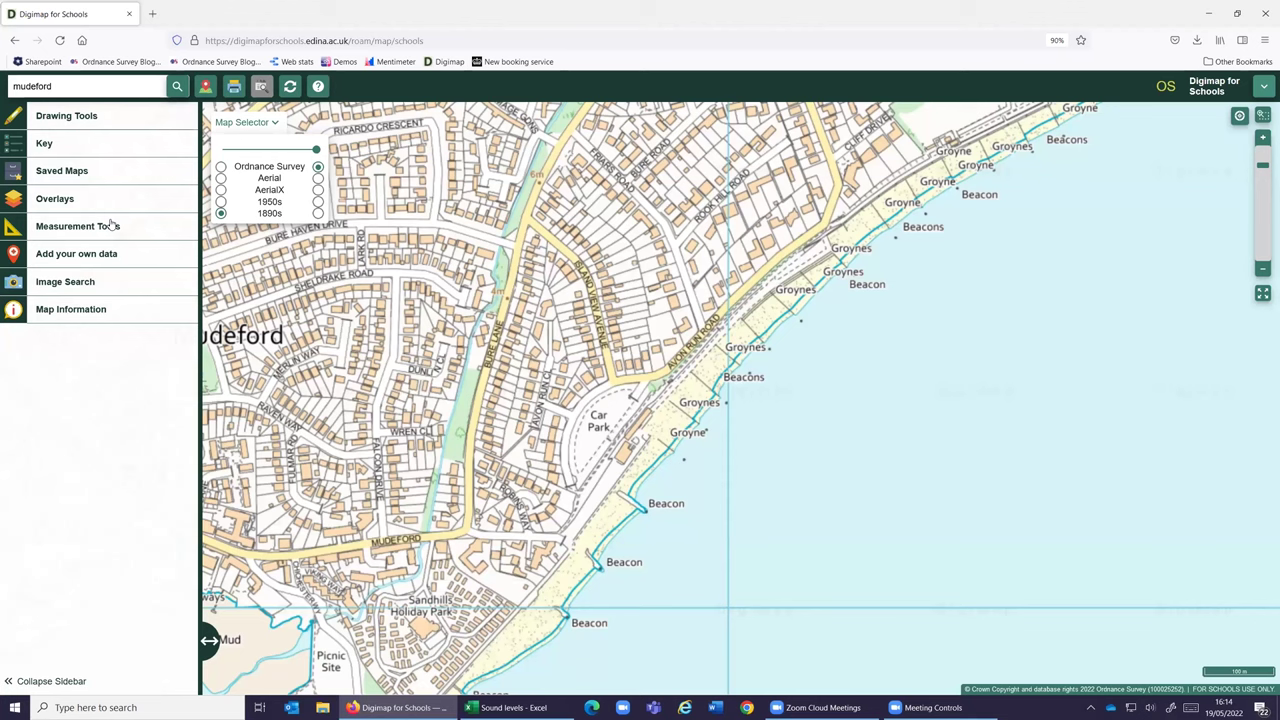
click(17, 200)
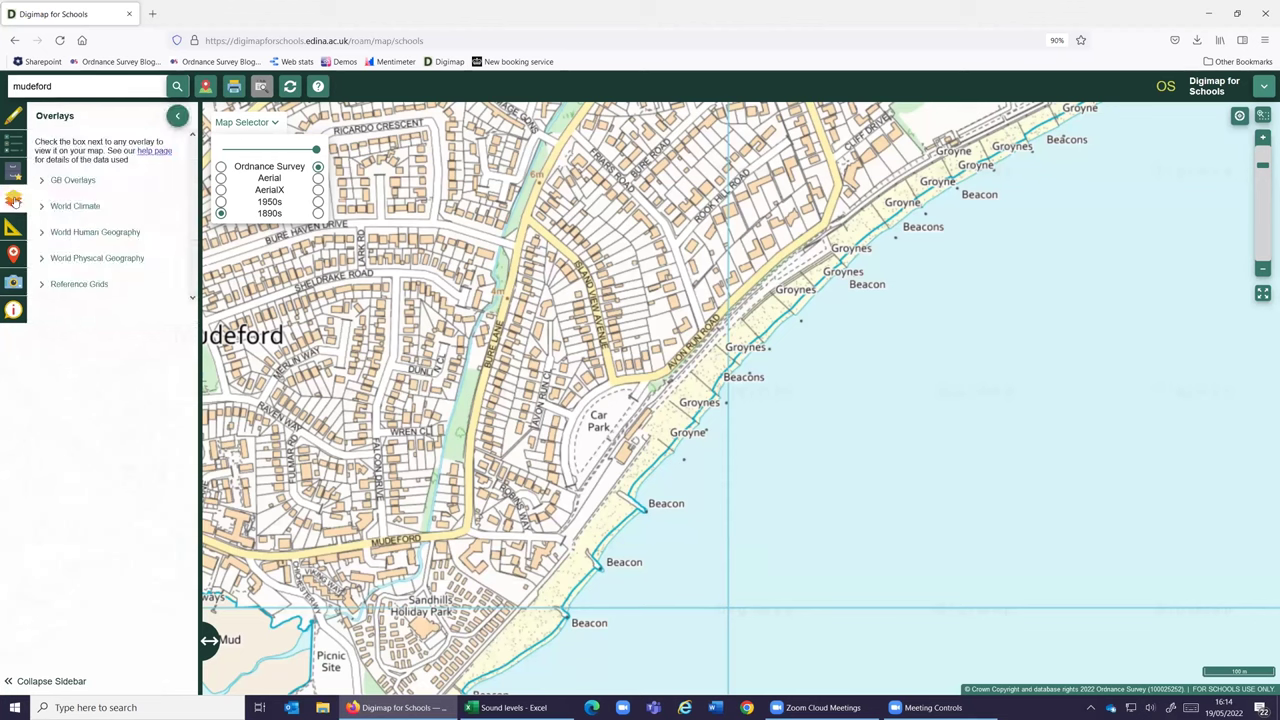
click(14, 173)
click(37, 180)
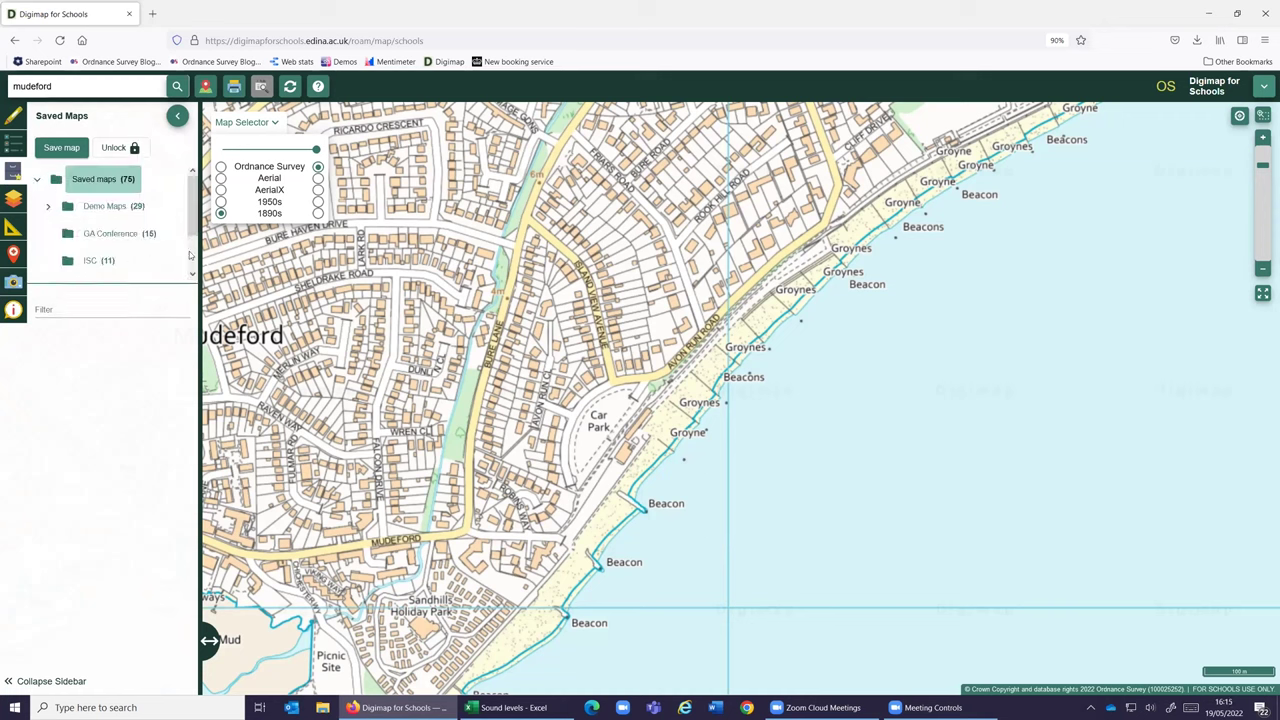
click(47, 206)
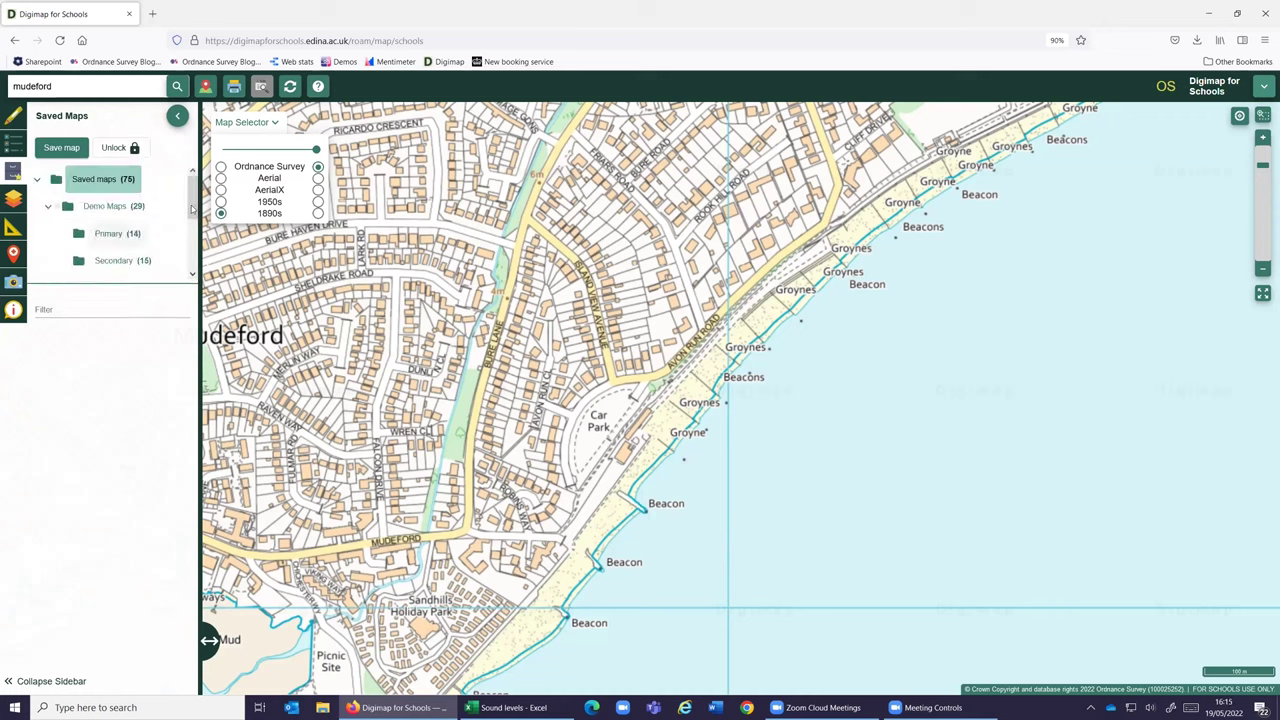
scroll(194, 210, down, 2)
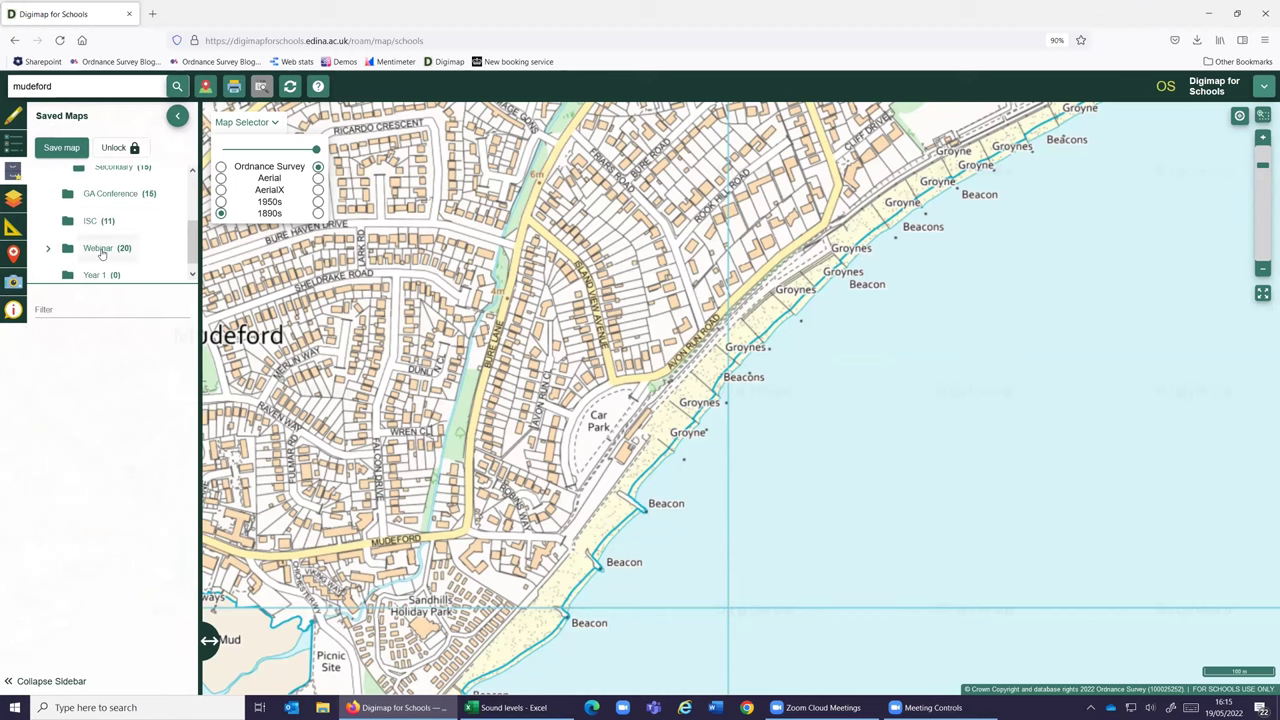
click(98, 248)
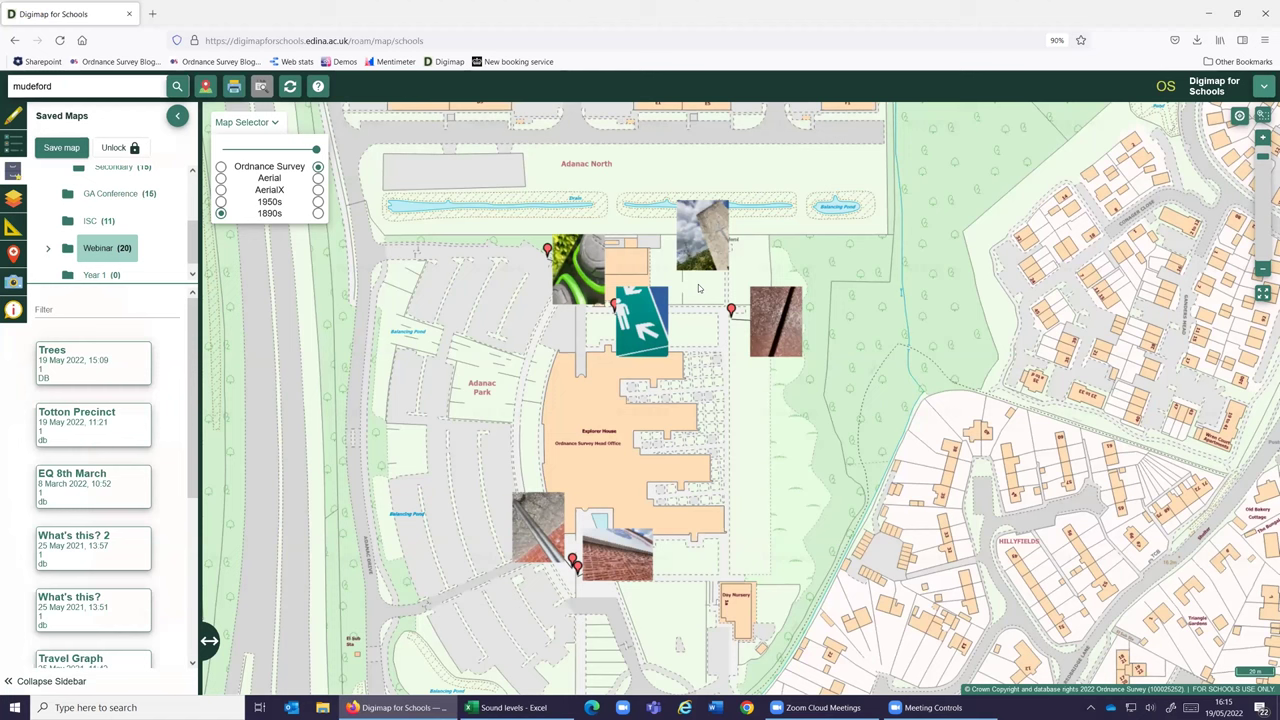
- Move the marker and photo of the green object northwest of Explorer House westwards onto the main road
click(177, 115)
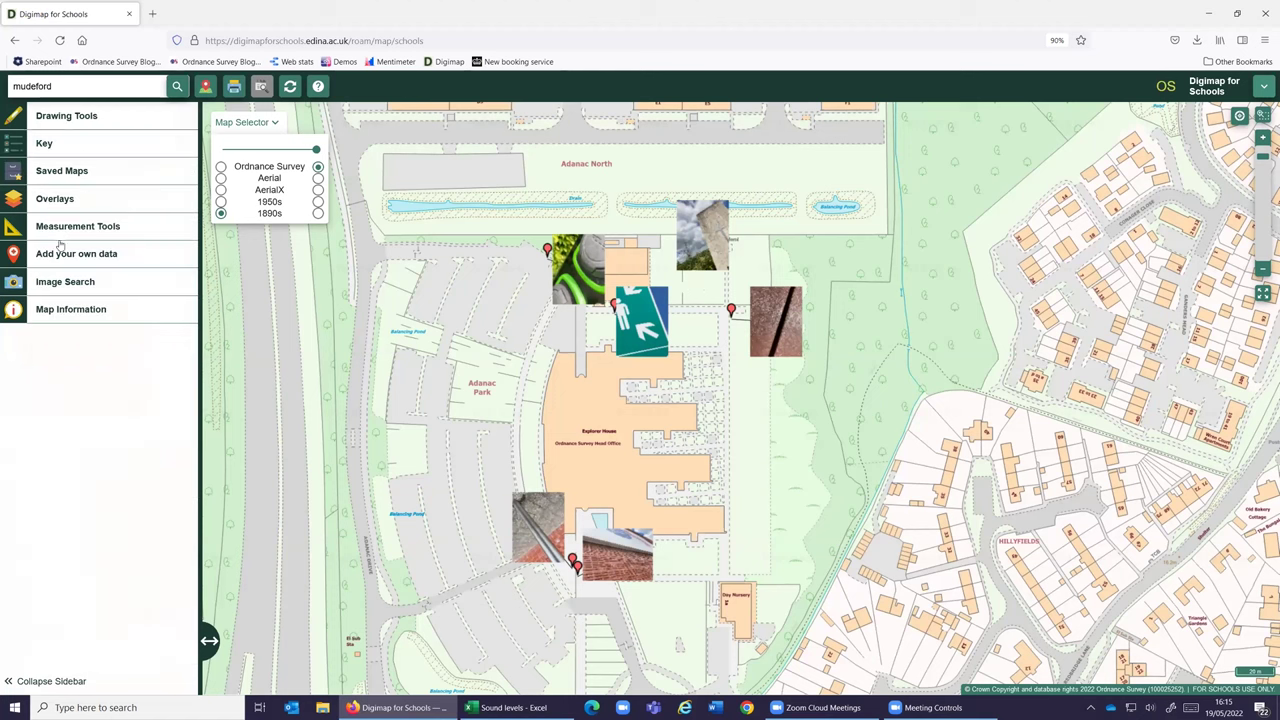
click(17, 120)
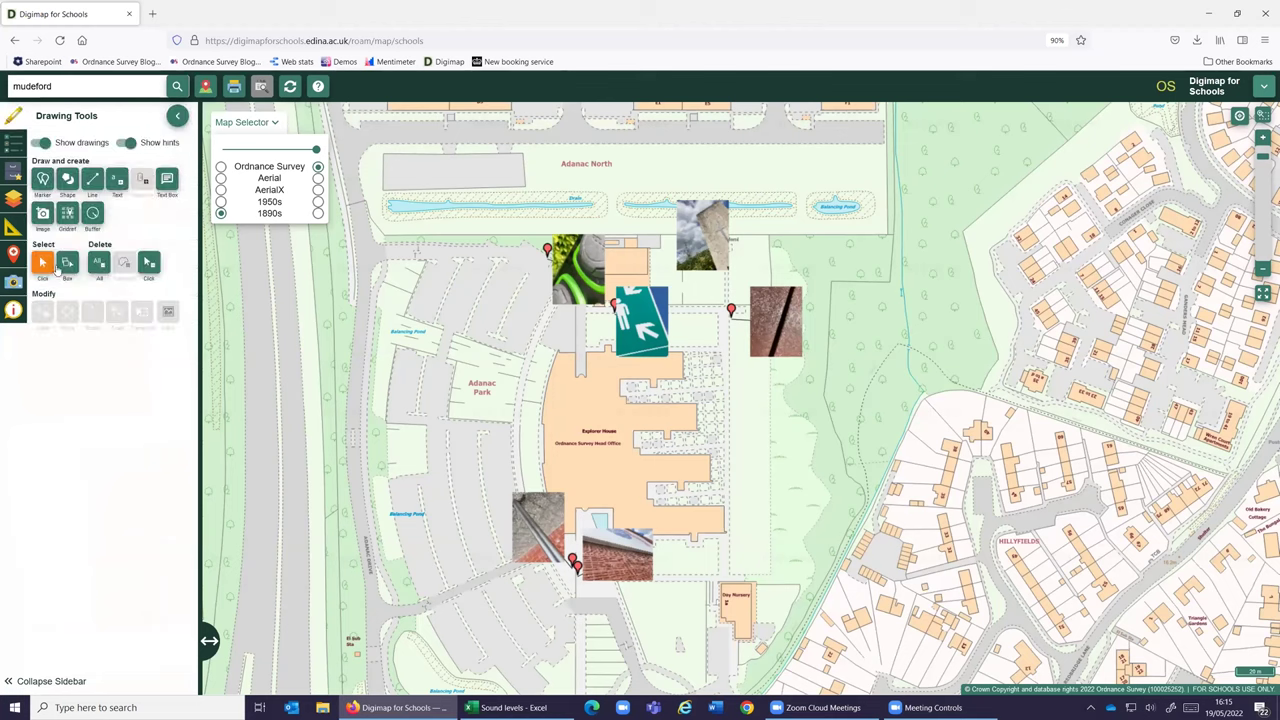
drag(547, 252, 281, 292)
mouse_move(587, 277)
mouse_down()
mouse_move(321, 414)
mouse_move(294, 412)
mouse_up()
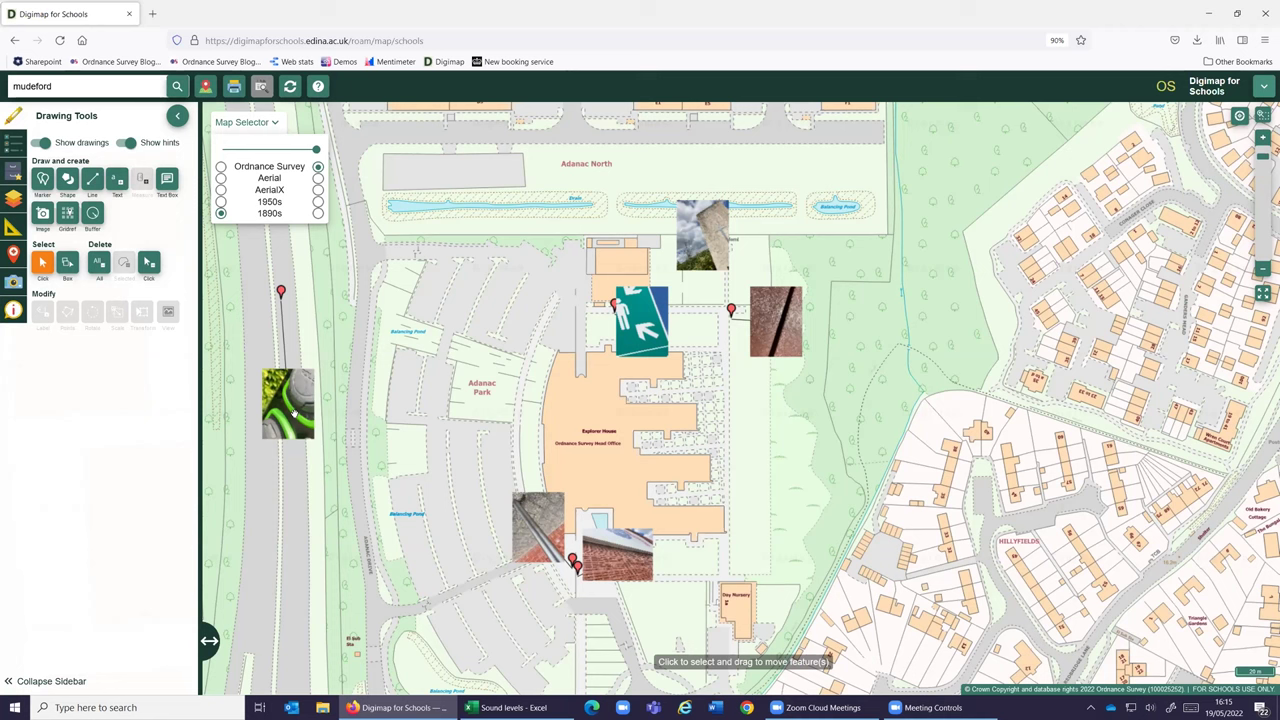
- Open the saved map "What's this? 2", followed by the saved map "Trees", replacing the current drawings
click(14, 172)
click(106, 557)
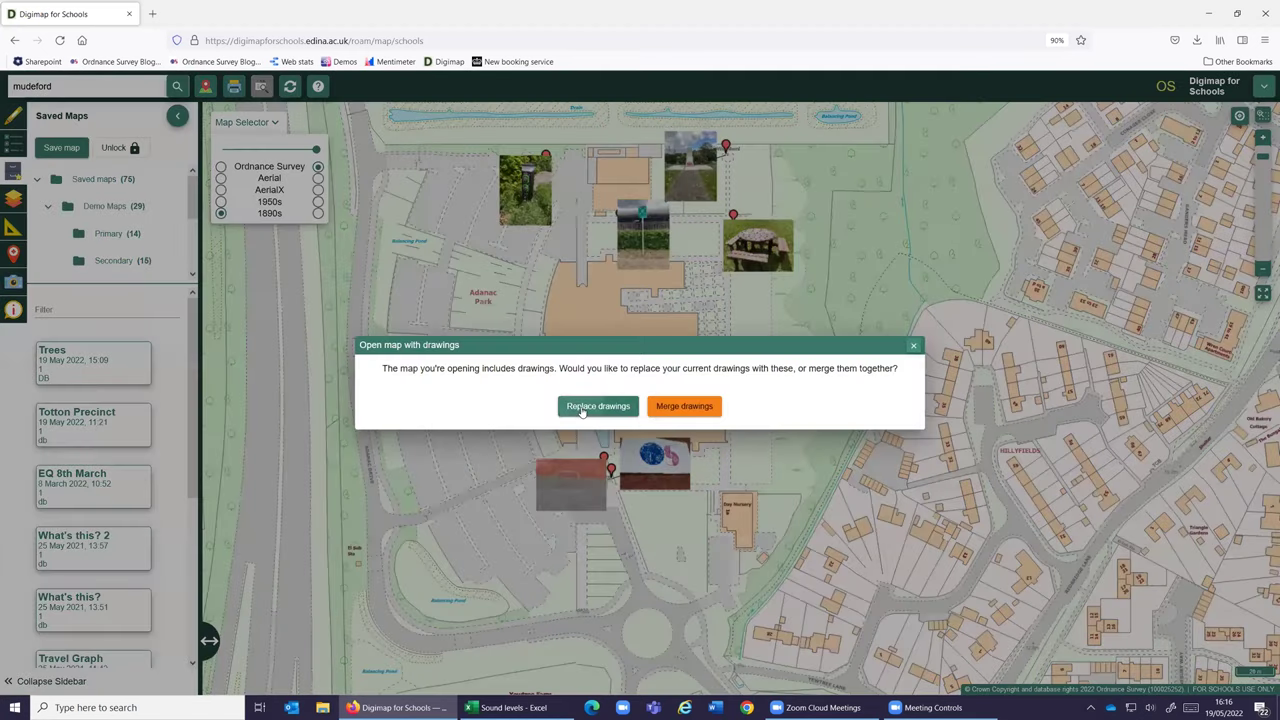
click(597, 406)
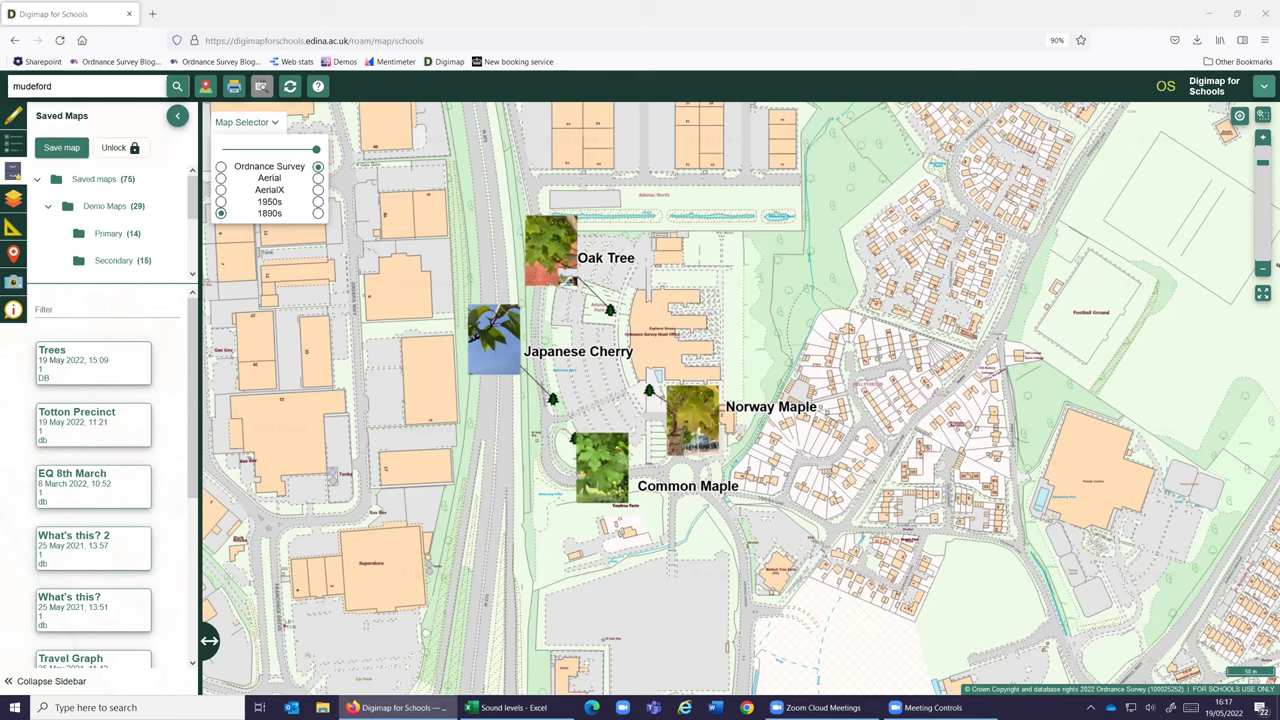
- Start adding an image with a Tree marker beside the Japanese Cherry, and cancel the image upload
click(178, 116)
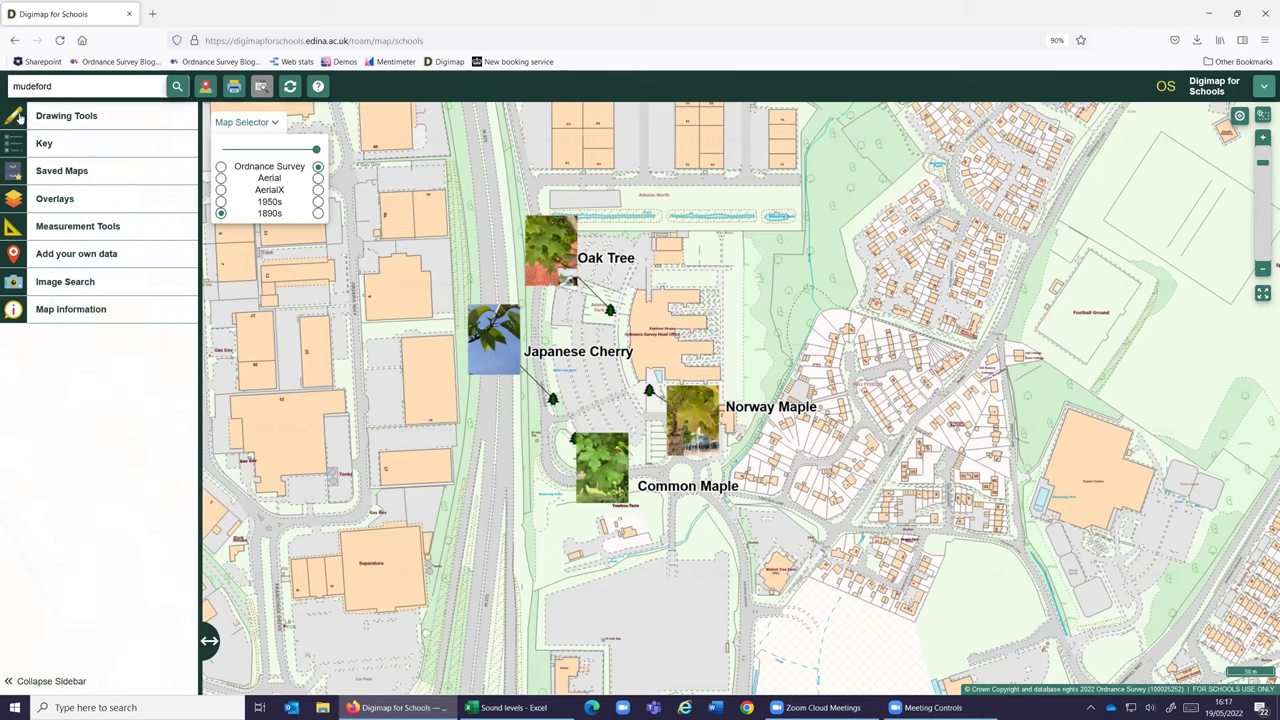
click(13, 120)
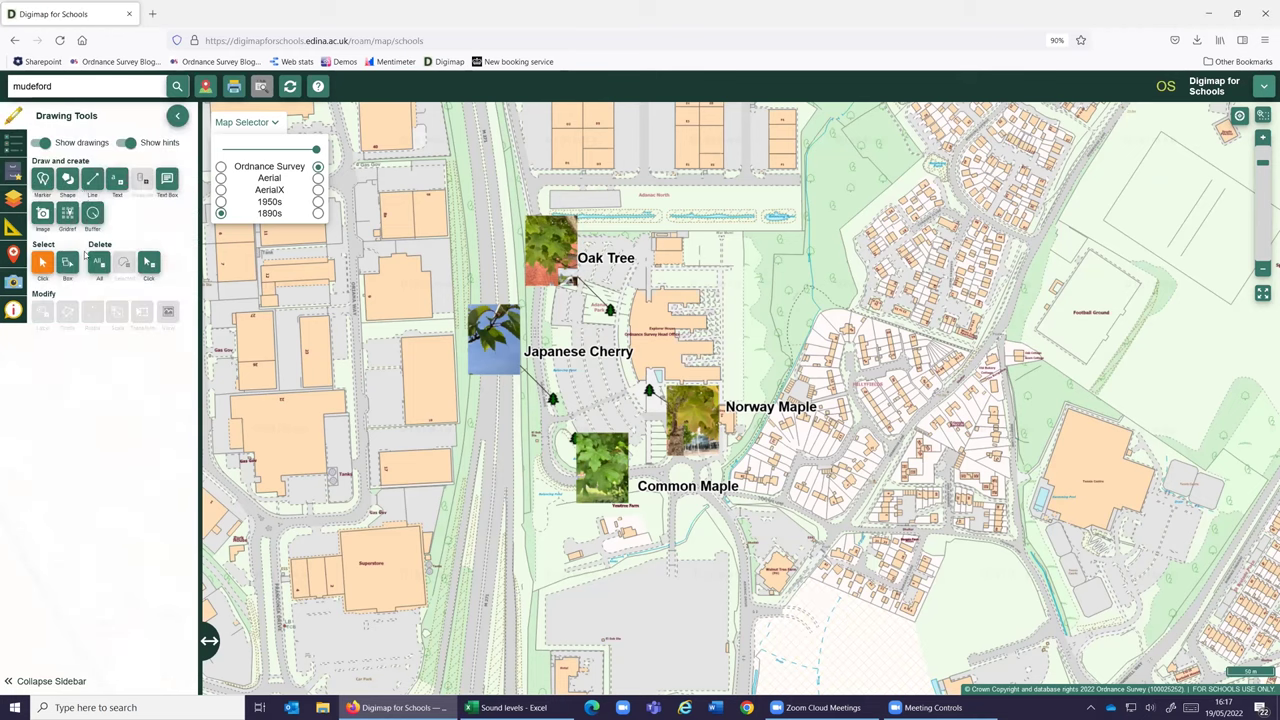
click(42, 214)
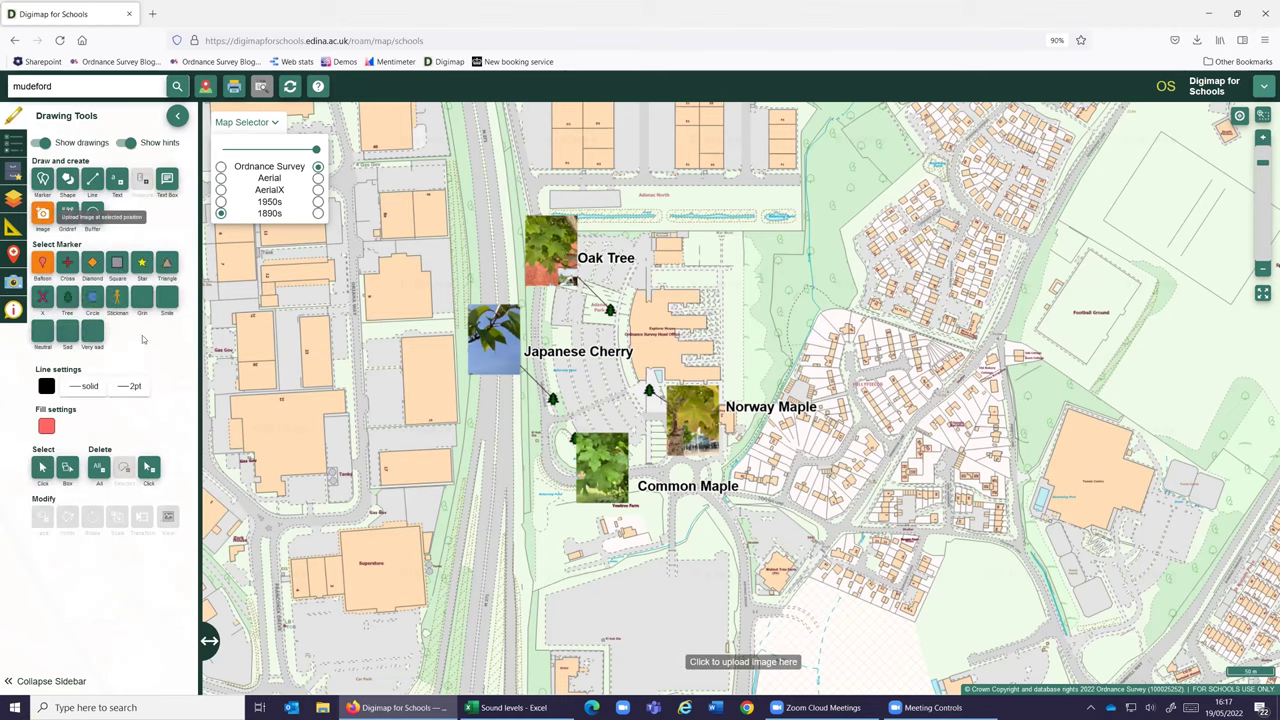
click(67, 299)
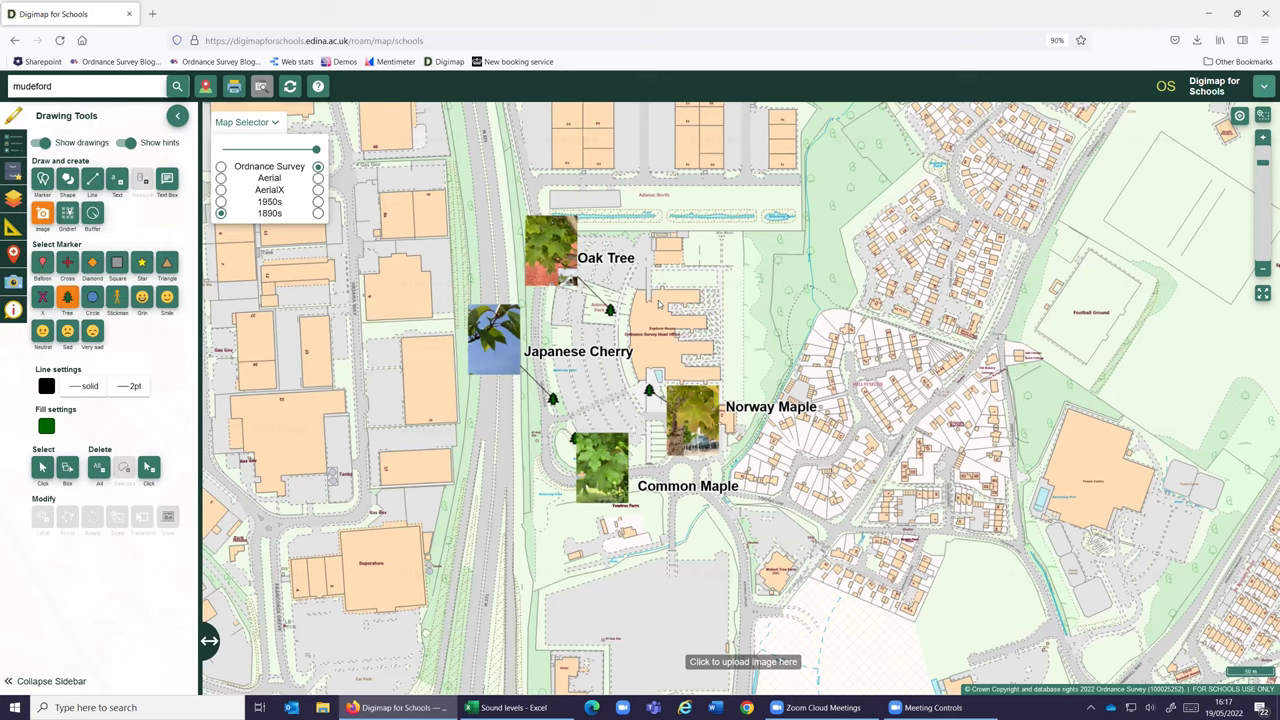
click(560, 395)
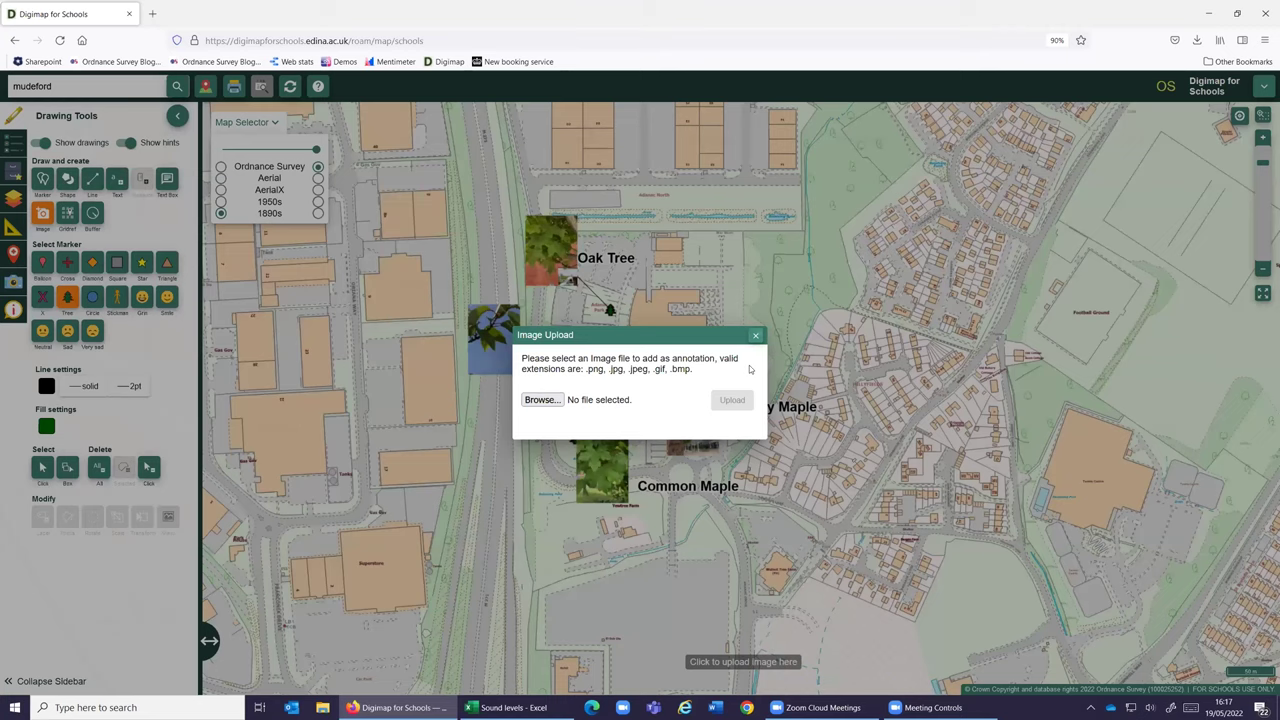
key(Escape)
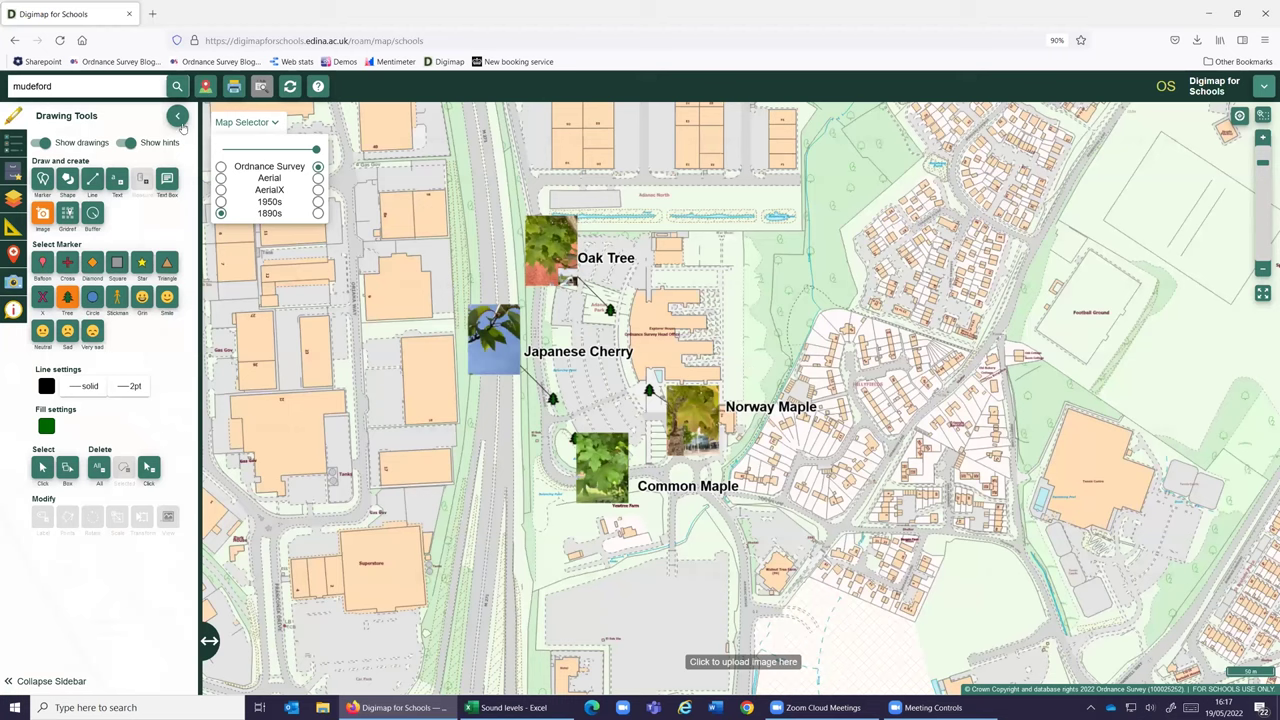
- Open the saved map "Symbols Walk" and replace the current drawings with its drawings
click(13, 170)
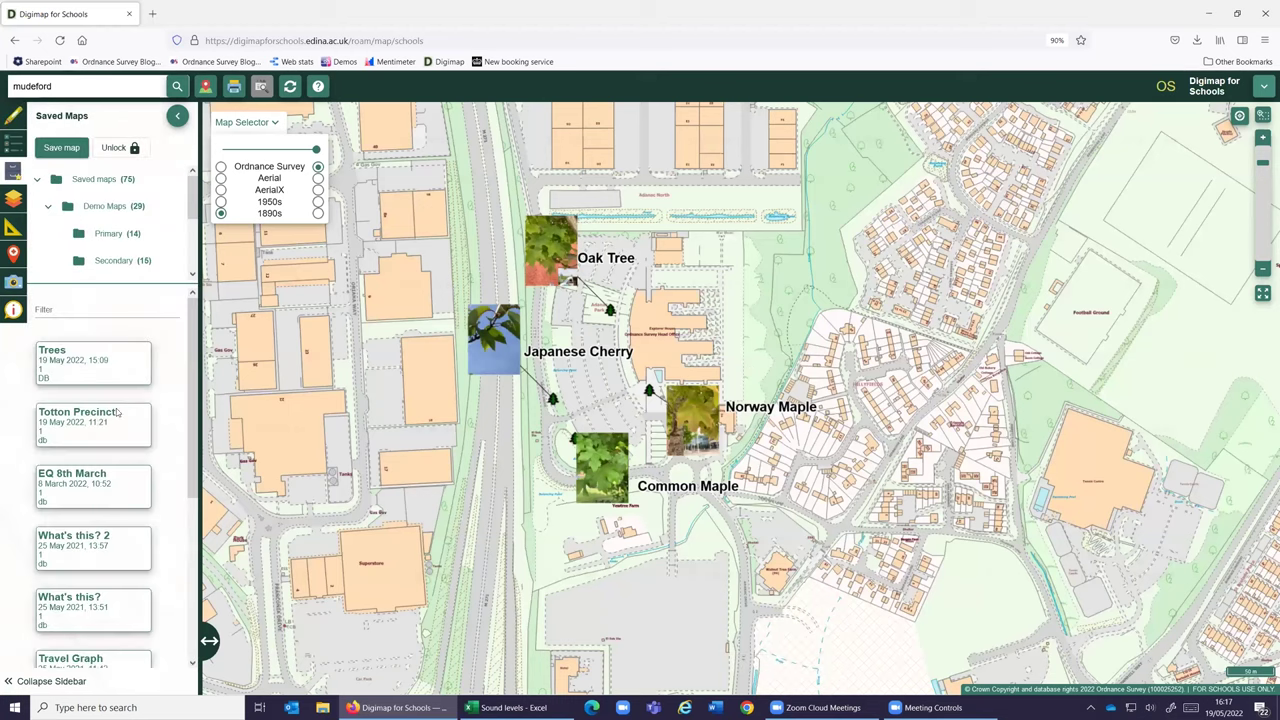
scroll(116, 420, down, 5)
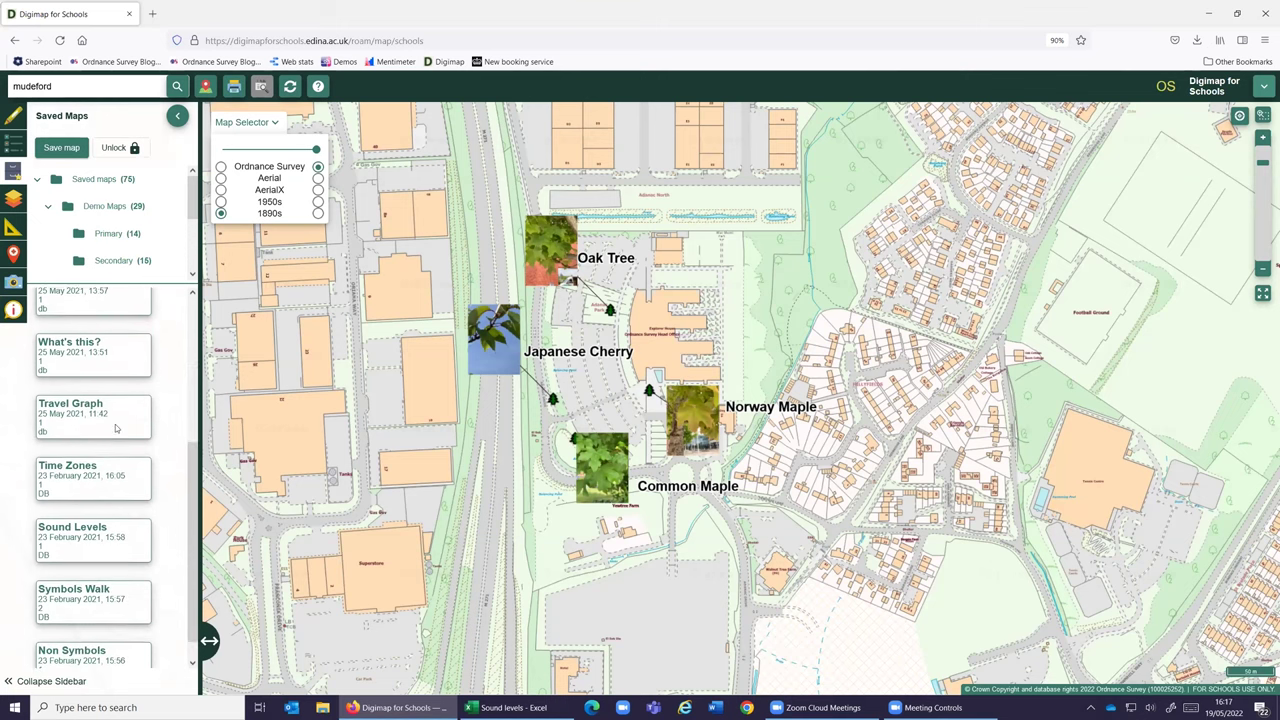
scroll(115, 424, down, 1)
click(163, 569)
click(575, 413)
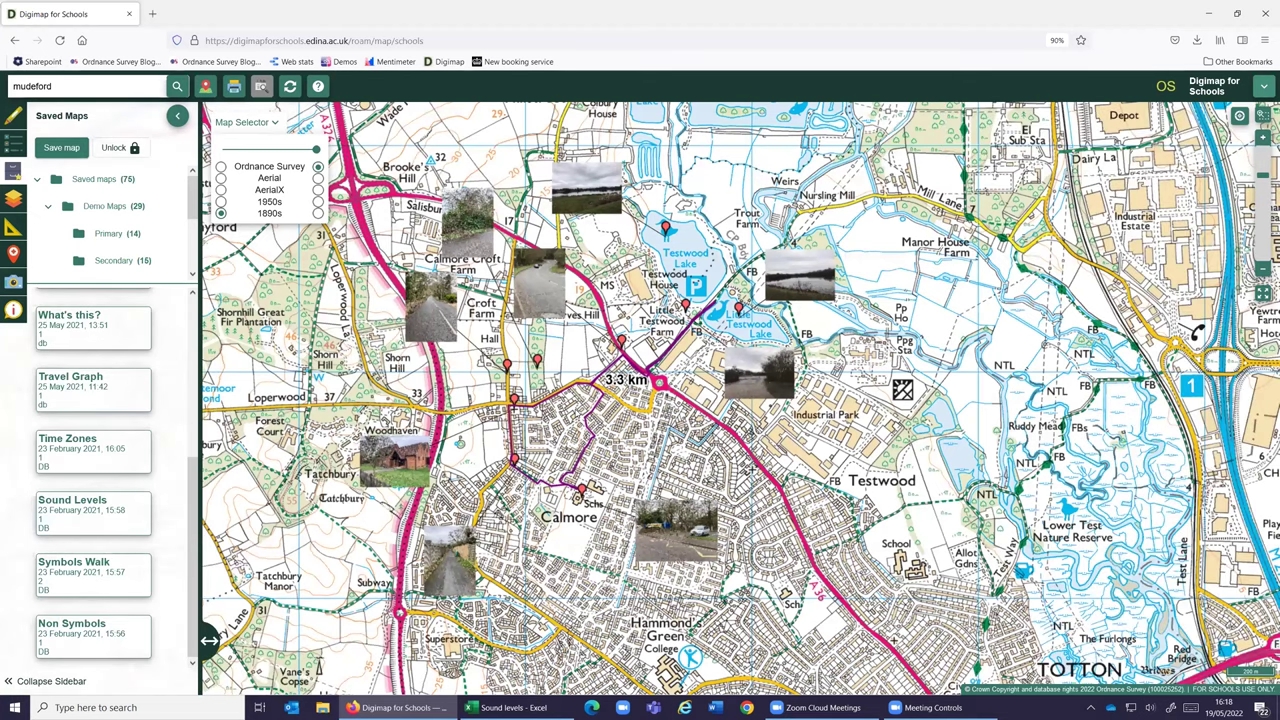
- Examine the Tourism and leisure symbols in the map key for the Calmore walk map, and close the key
click(188, 114)
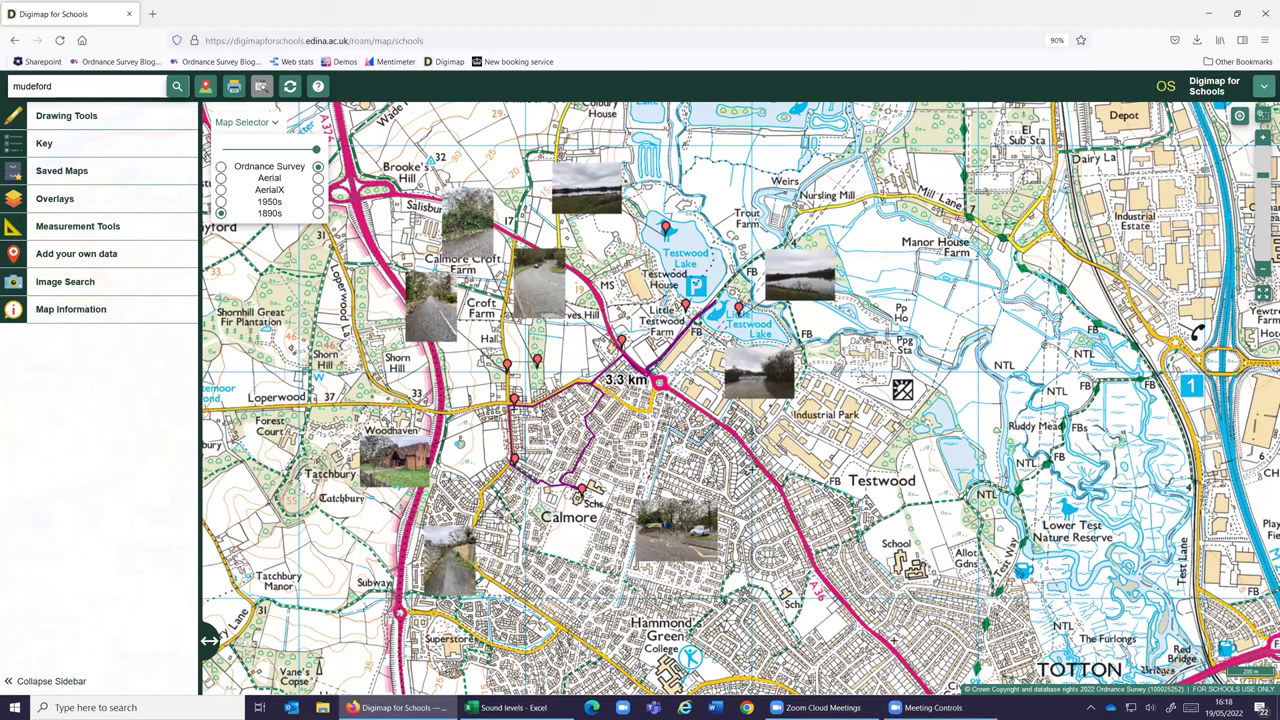
click(13, 145)
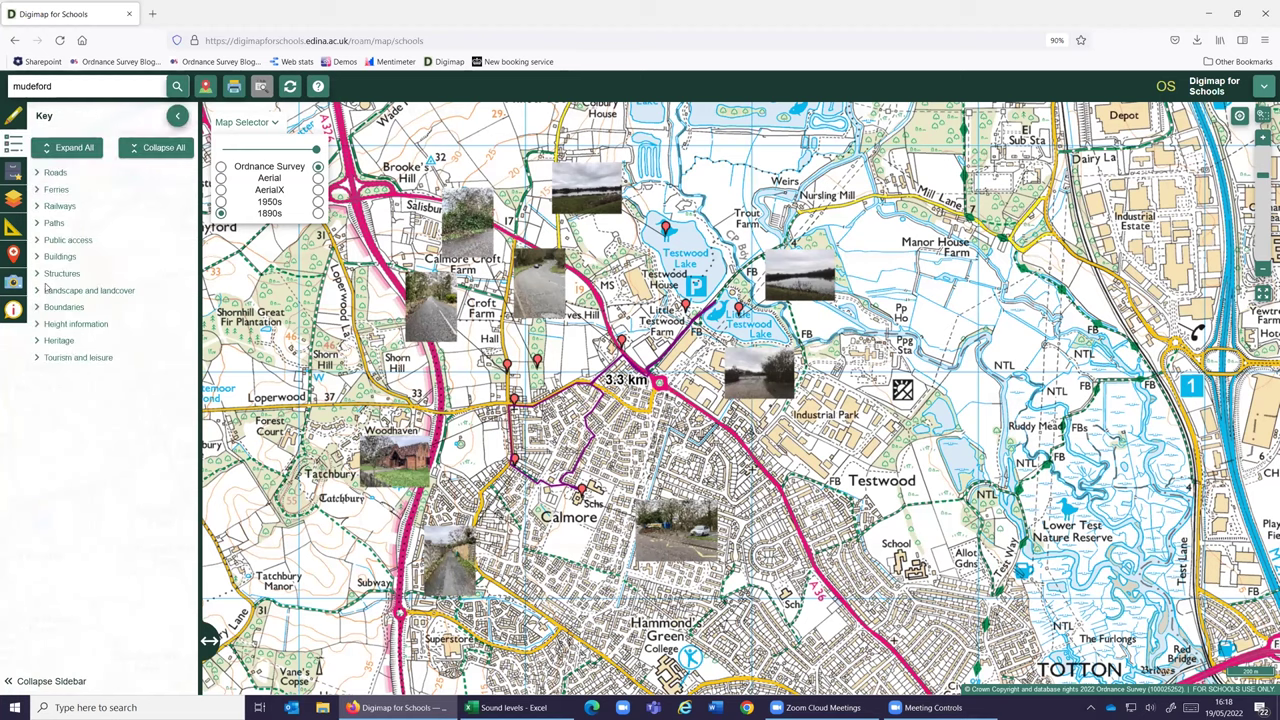
click(38, 357)
scroll(123, 544, down, 1)
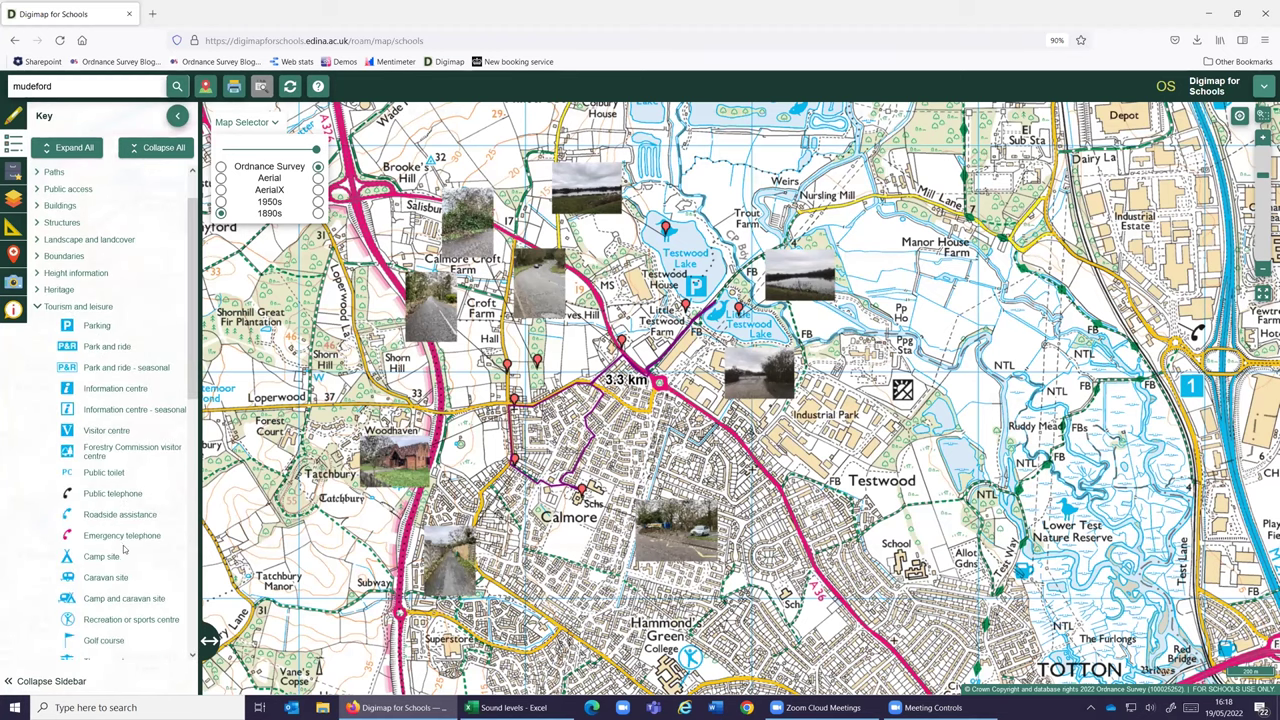
scroll(157, 126, up, 1)
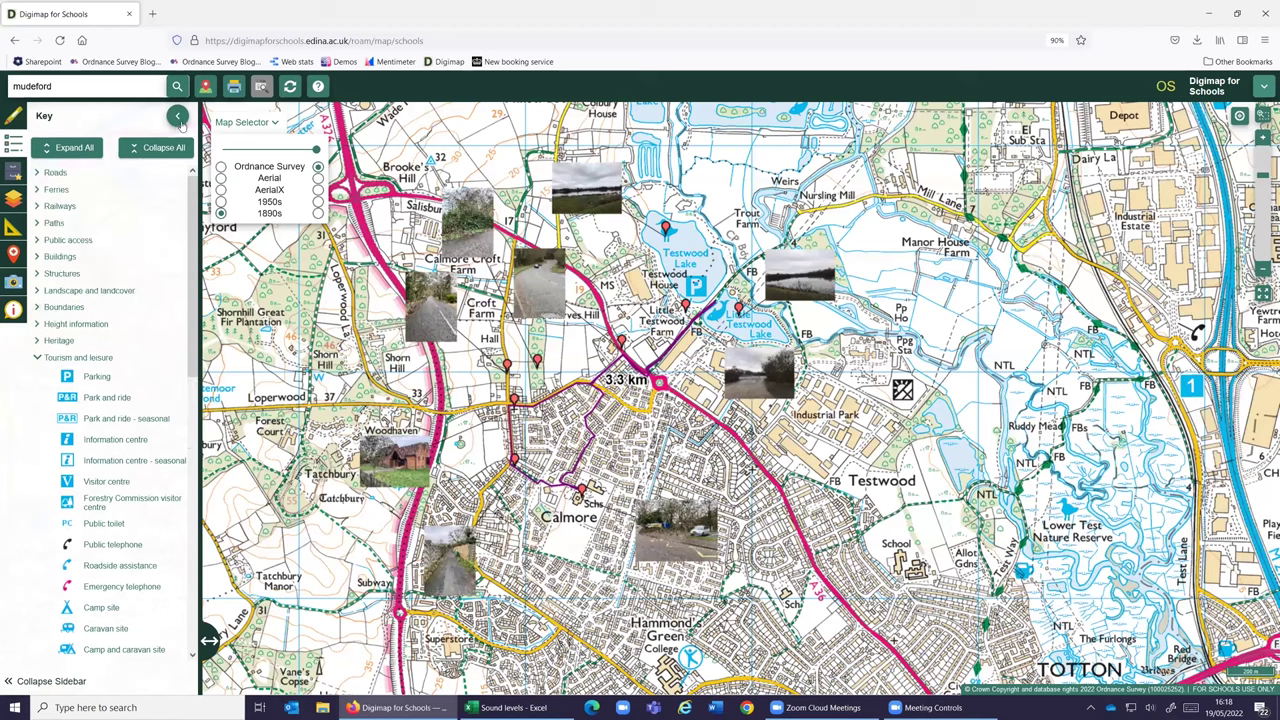
click(177, 116)
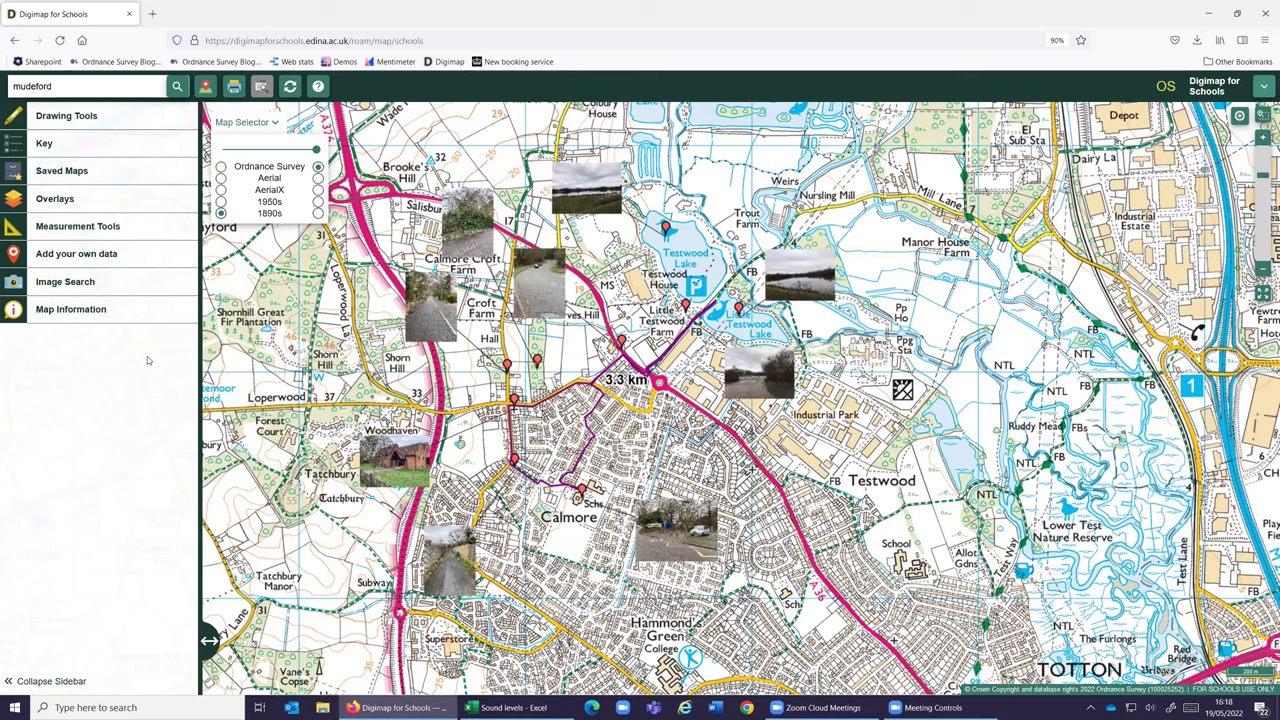
- Draw a solid purple 3pt multi-point line around the Industrial Park beside Testwood, ending near the A36, and close the drawing tools
click(12, 122)
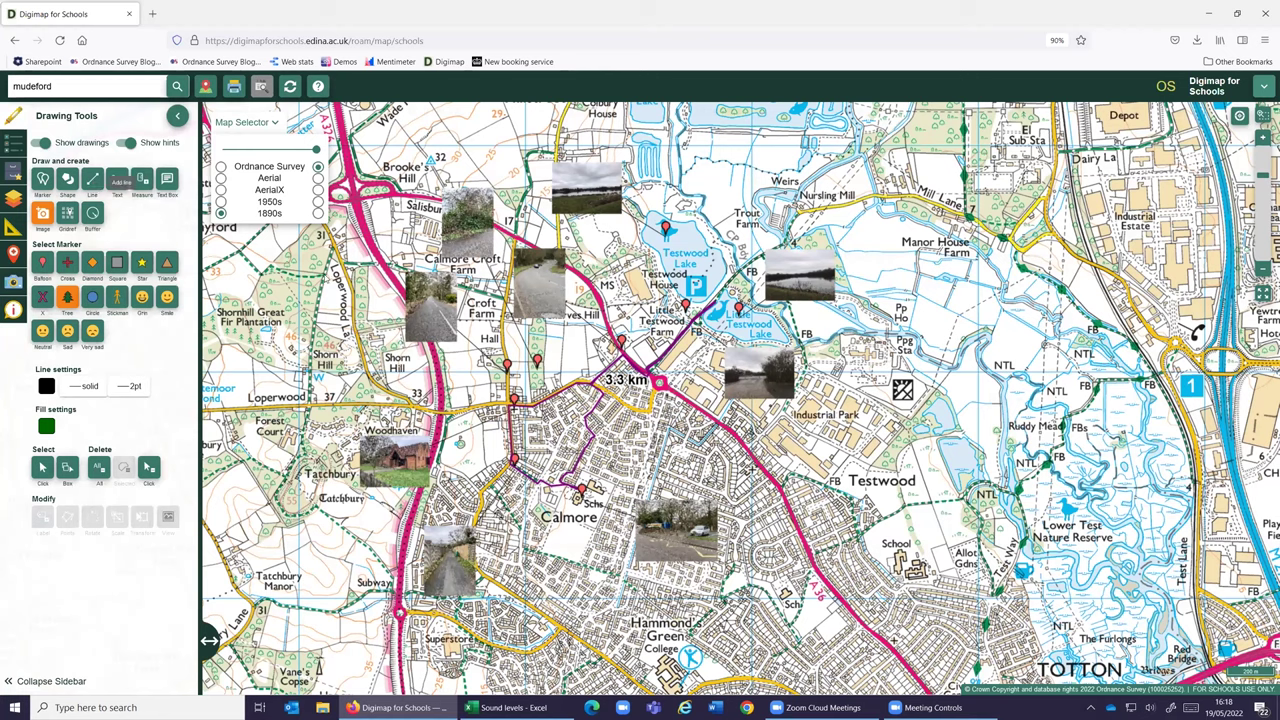
click(92, 178)
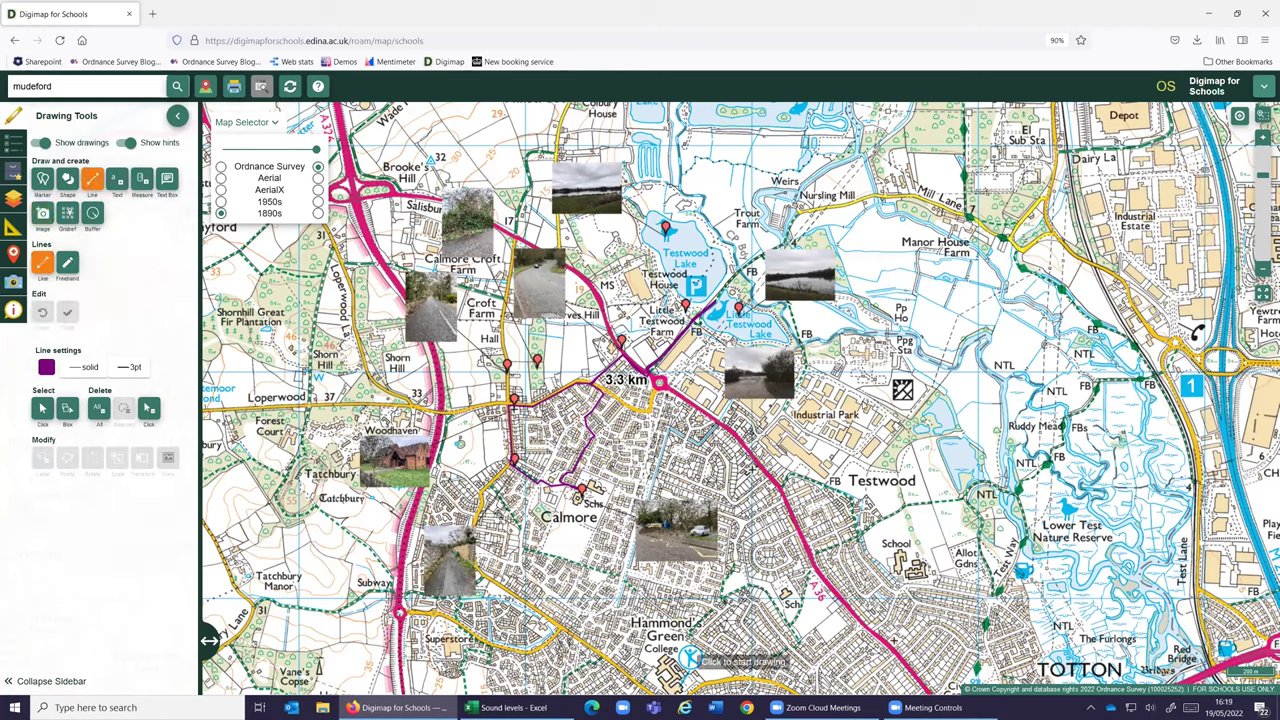
click(689, 657)
click(897, 411)
click(884, 446)
click(868, 466)
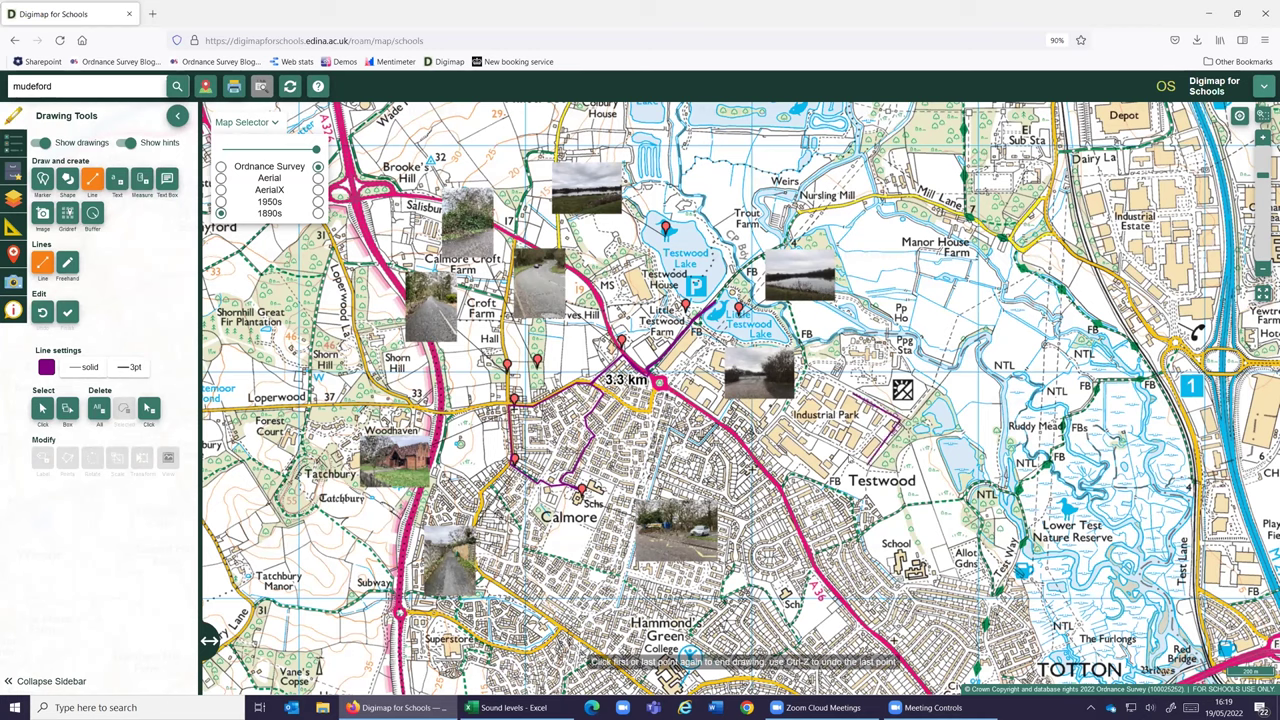
click(834, 480)
key(Escape)
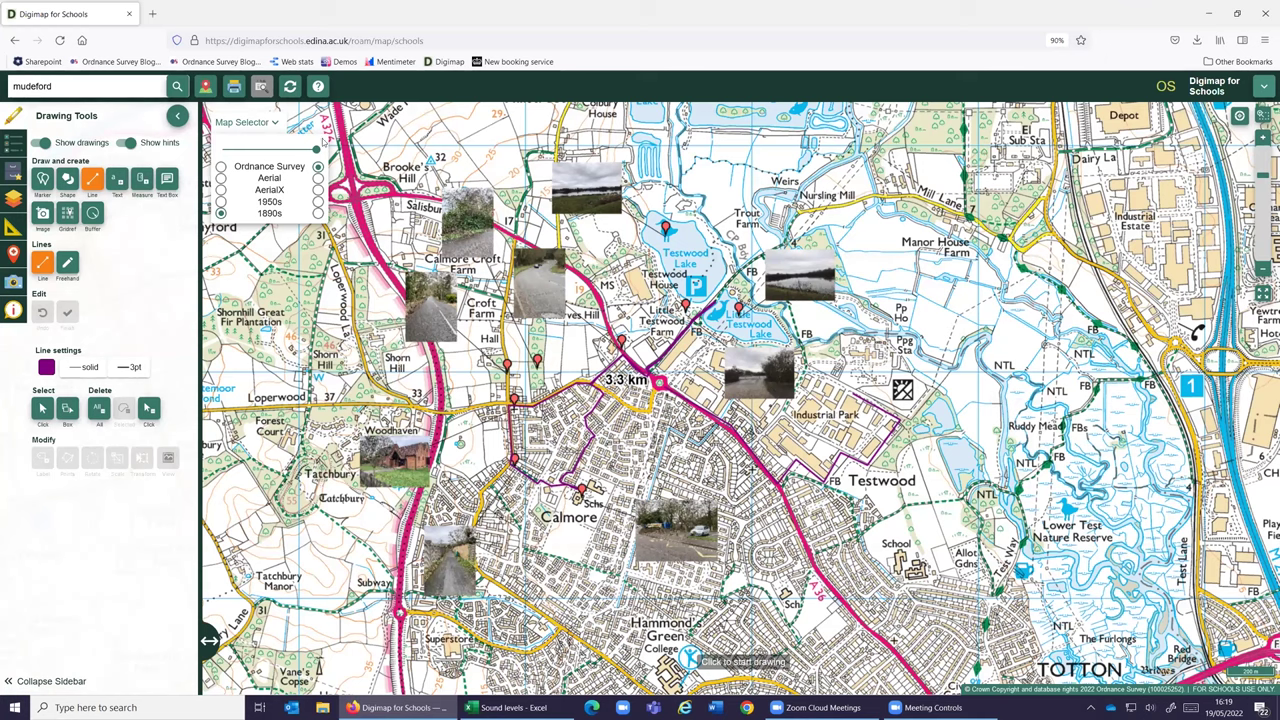
click(178, 116)
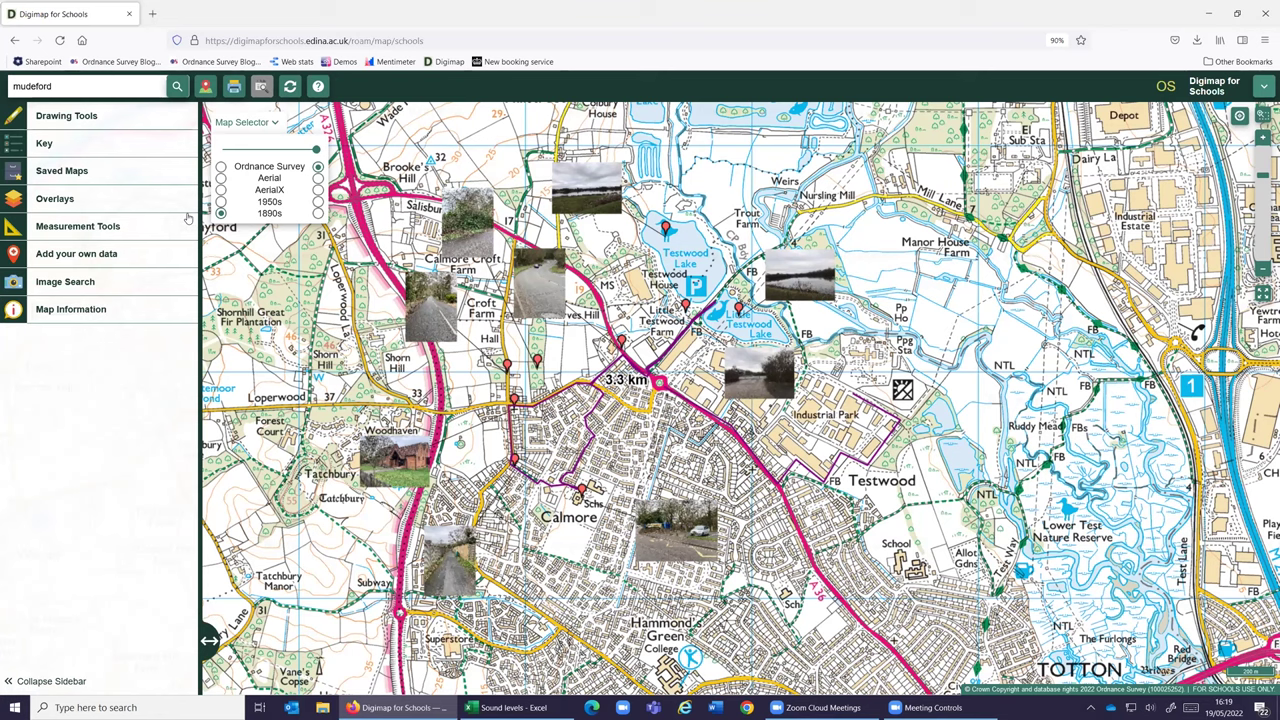
- Open the saved map "Non Symbols" and replace the current drawings with its drawings
click(24, 170)
scroll(97, 485, down, 3)
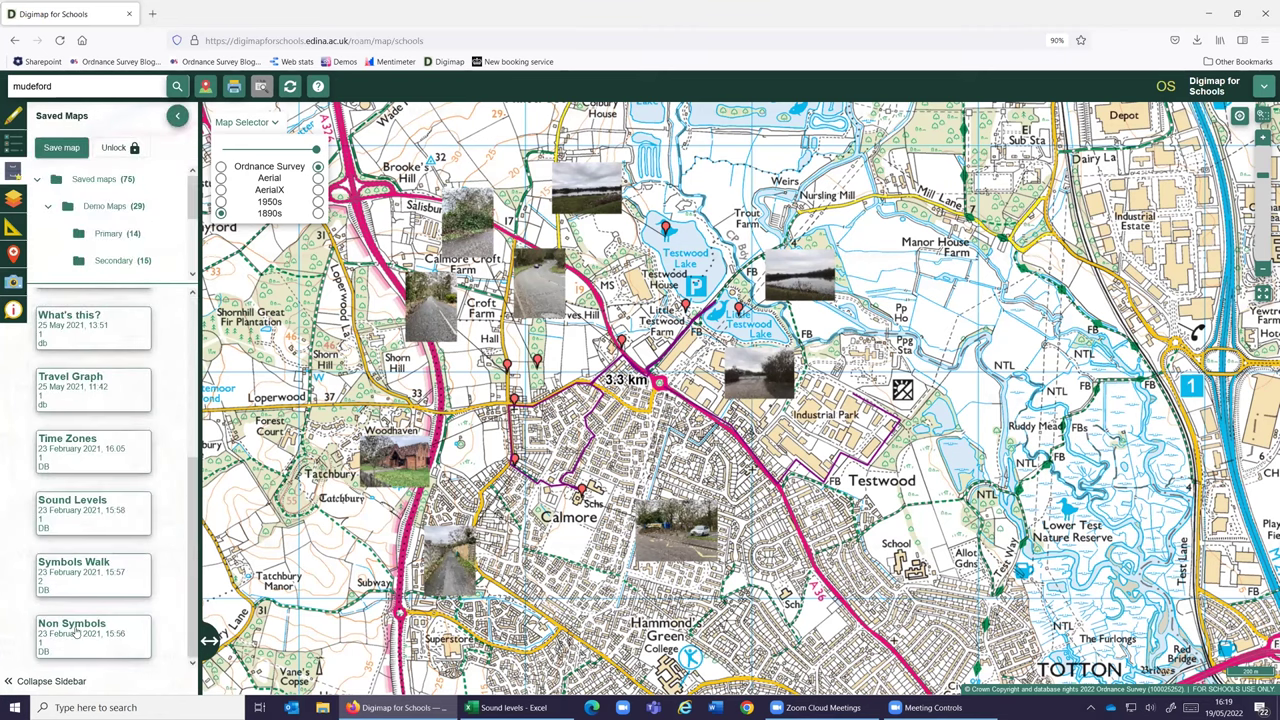
click(614, 408)
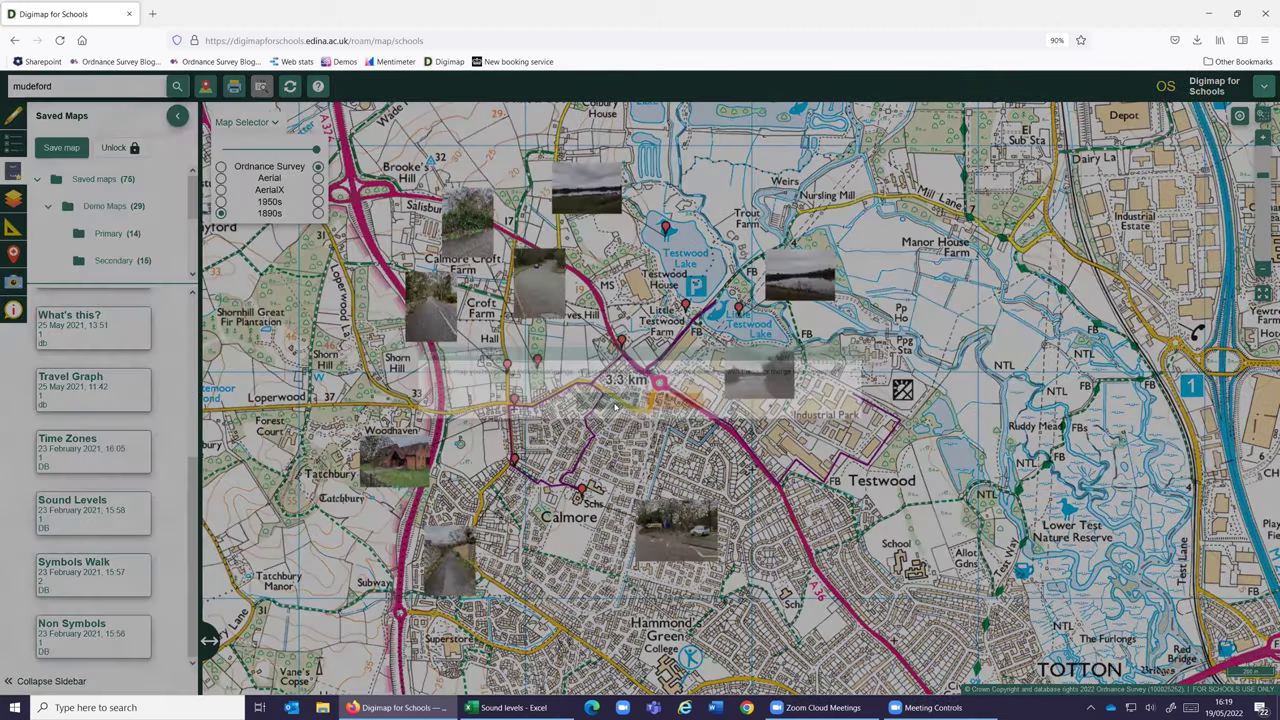
scroll(616, 407, up, 1)
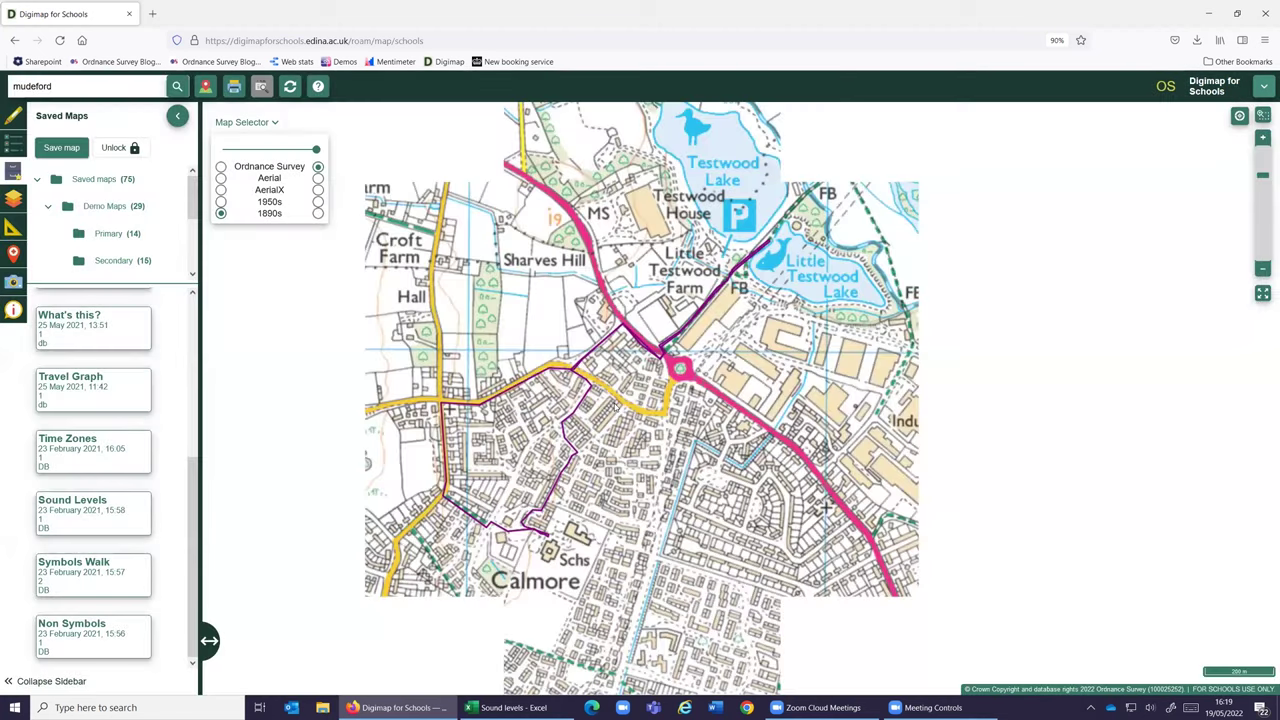
scroll(630, 400, down, 1)
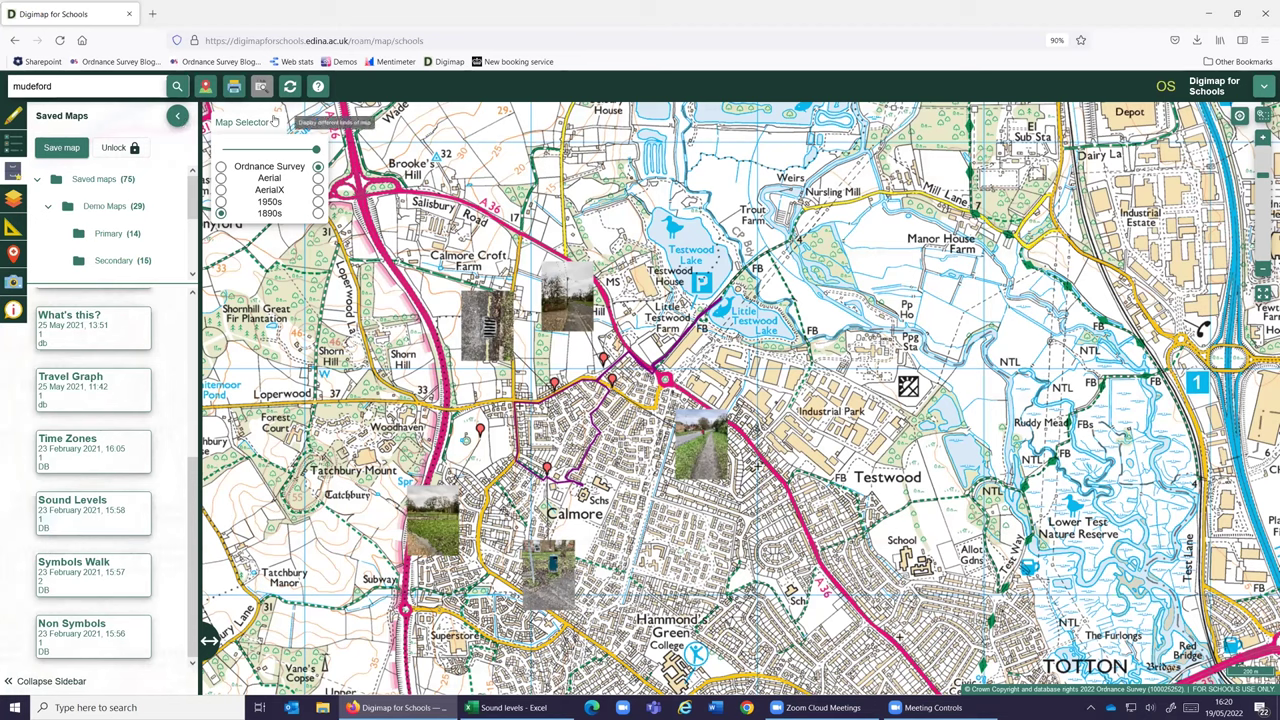
- Go to the Ordnance Survey head office at Adanac Park, Nursling, by searching for its postcode
click(98, 87)
drag(98, 87, 4, 88)
text(so16)
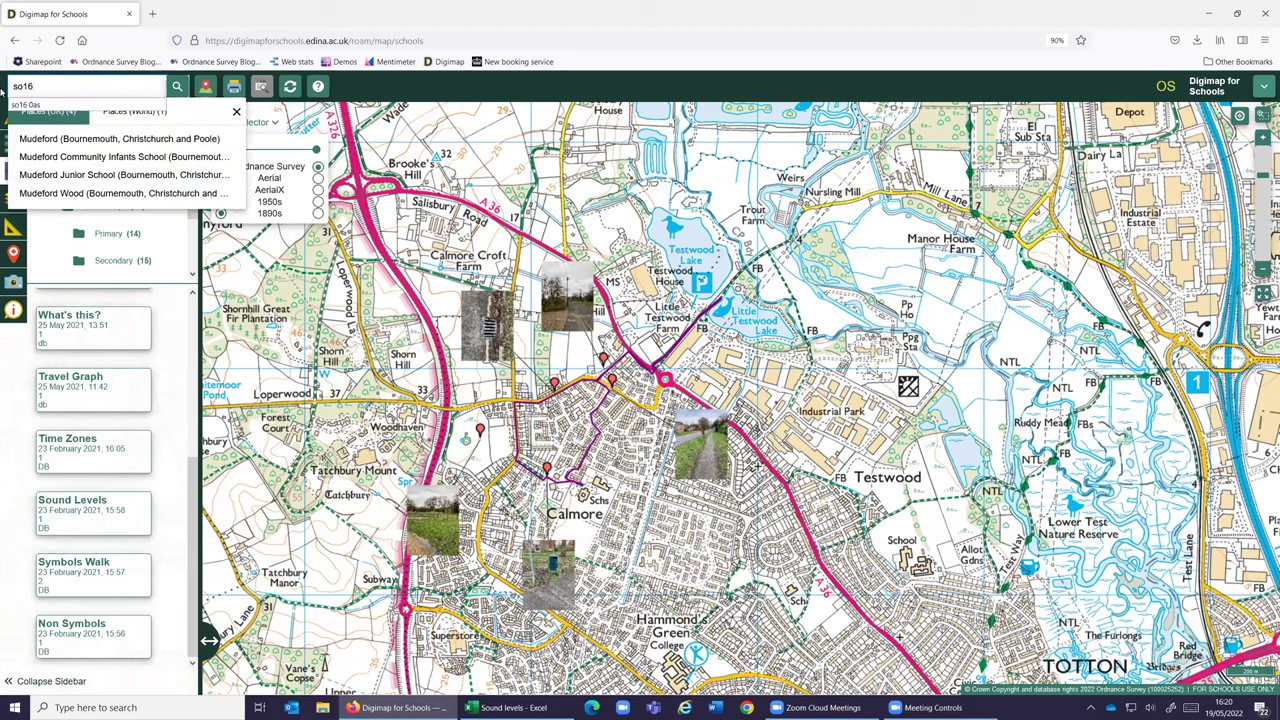
text( 0as)
key(Return)
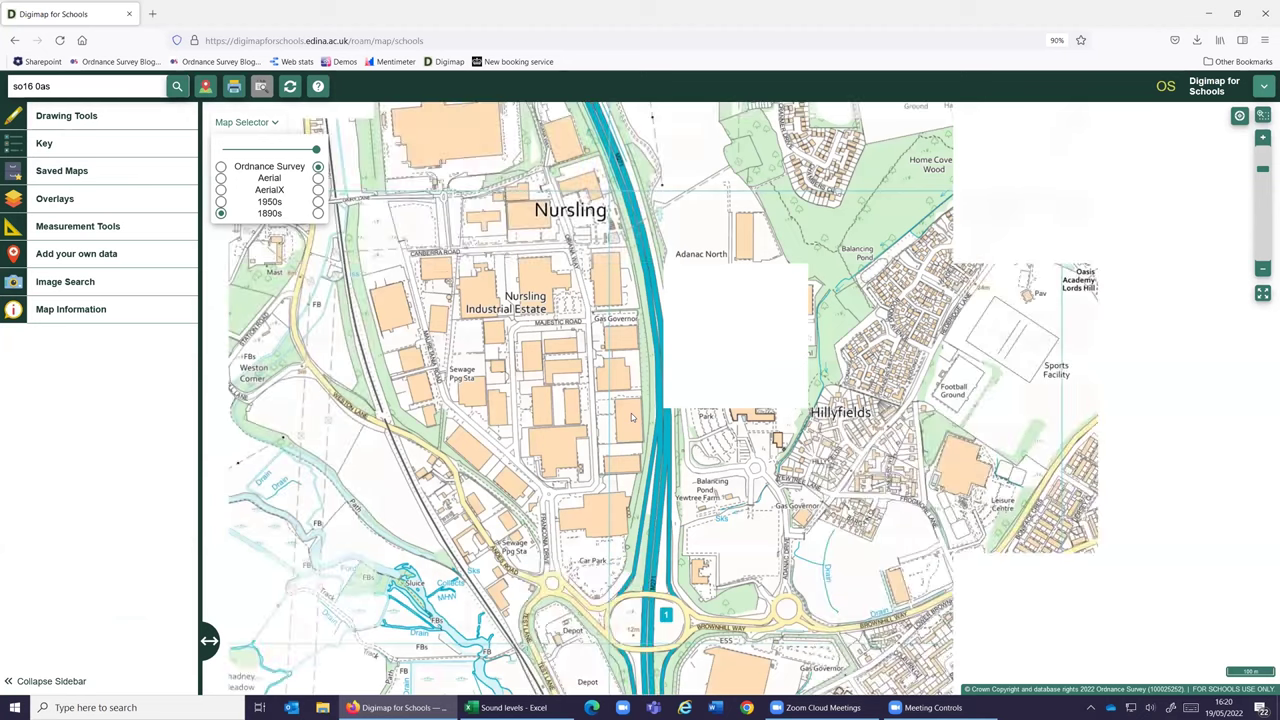
scroll(866, 437, up, 1)
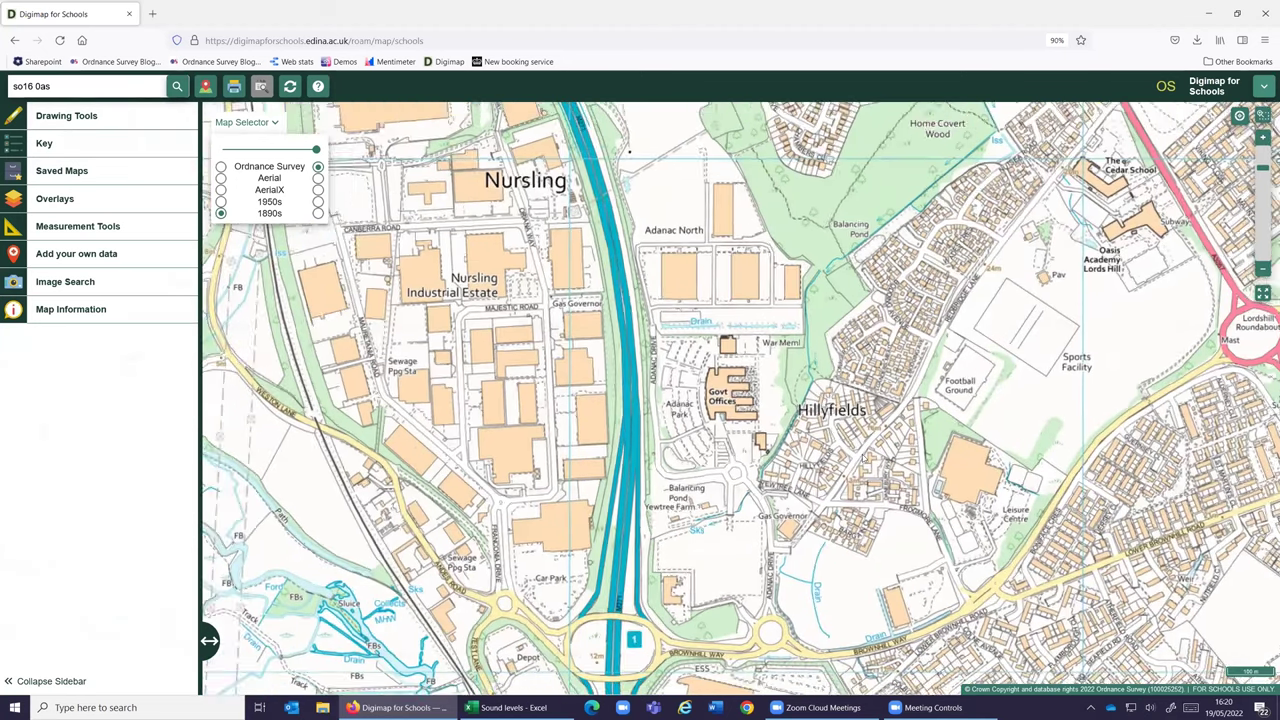
scroll(823, 426, up, 3)
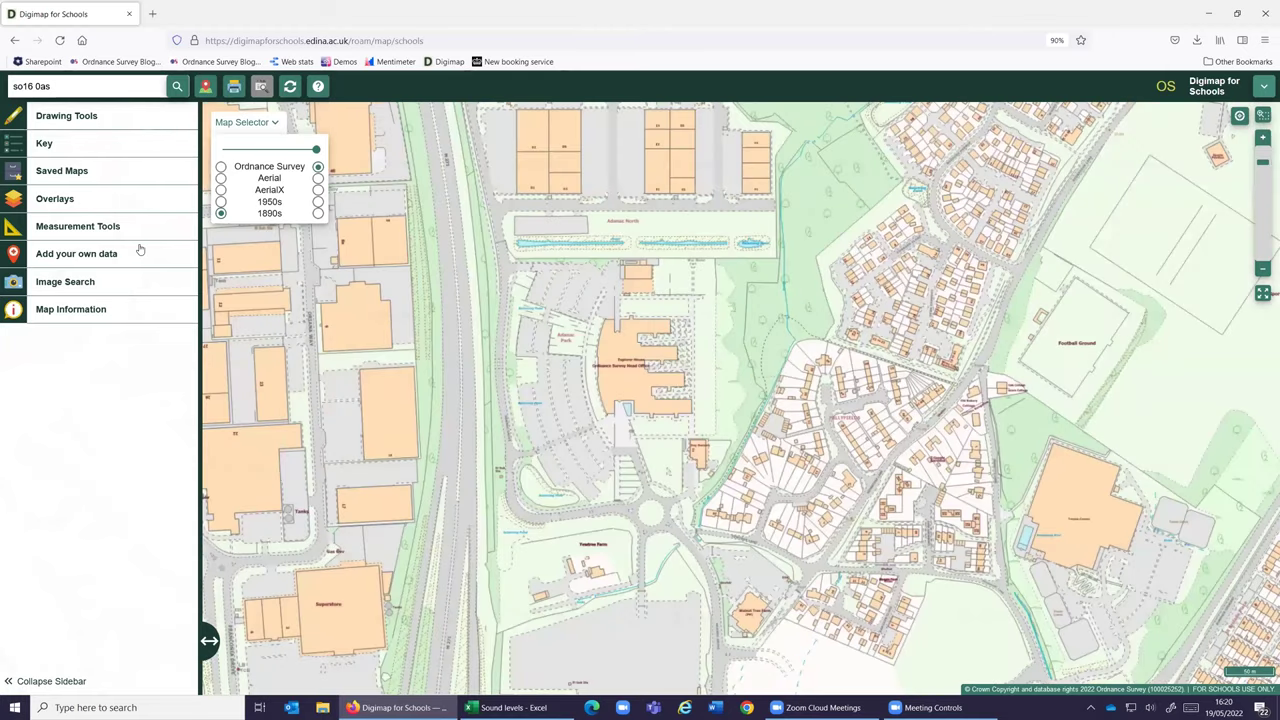
- Show the Colouring In overlay from the GB Overlays, and turn it off again
click(18, 200)
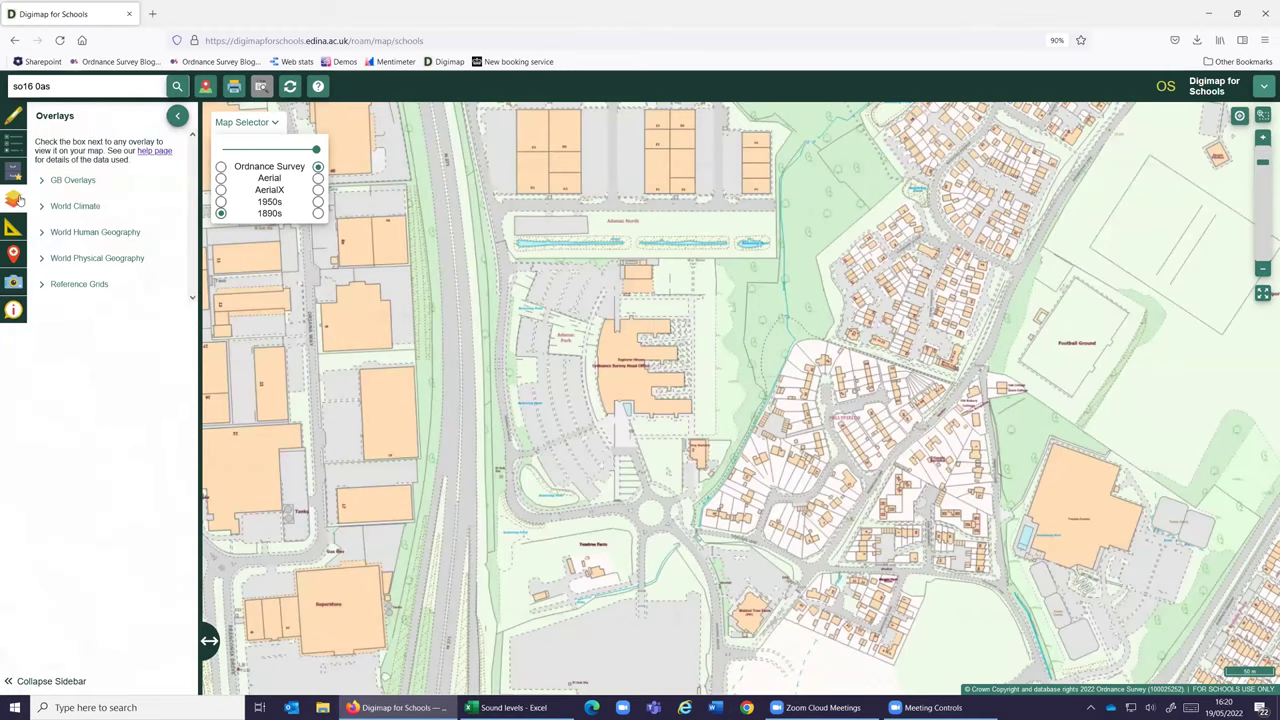
click(42, 181)
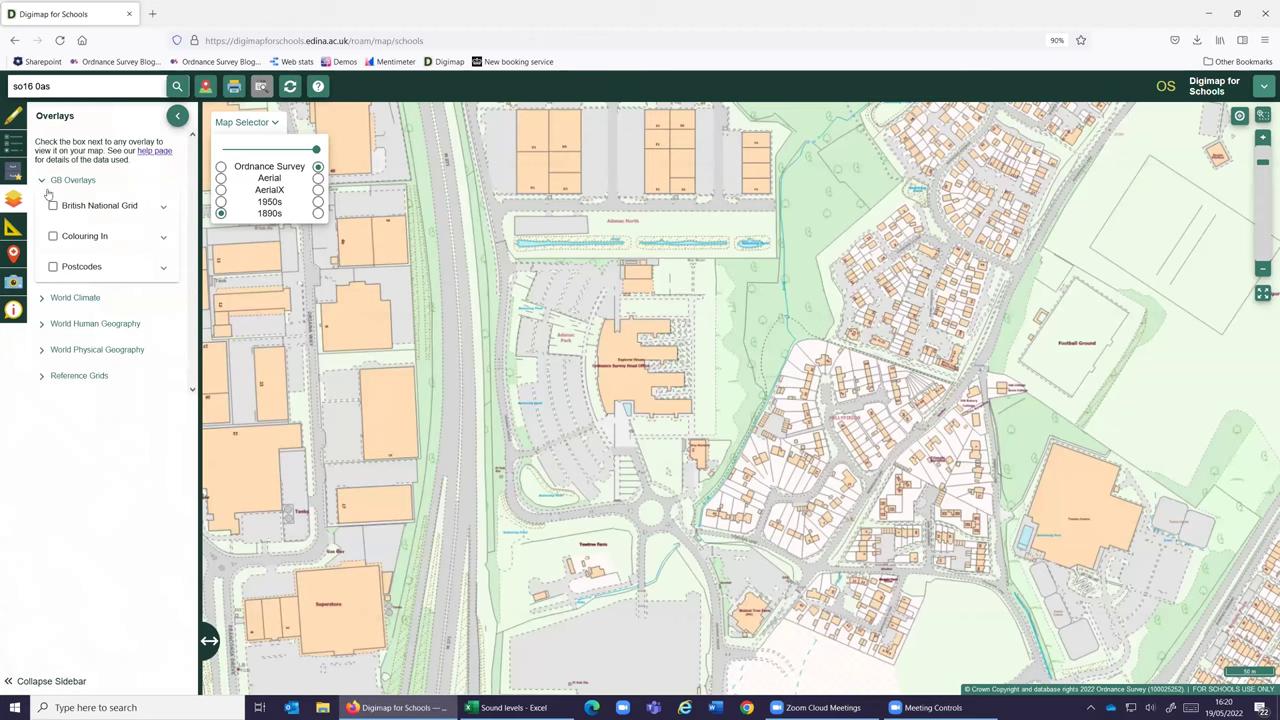
click(53, 237)
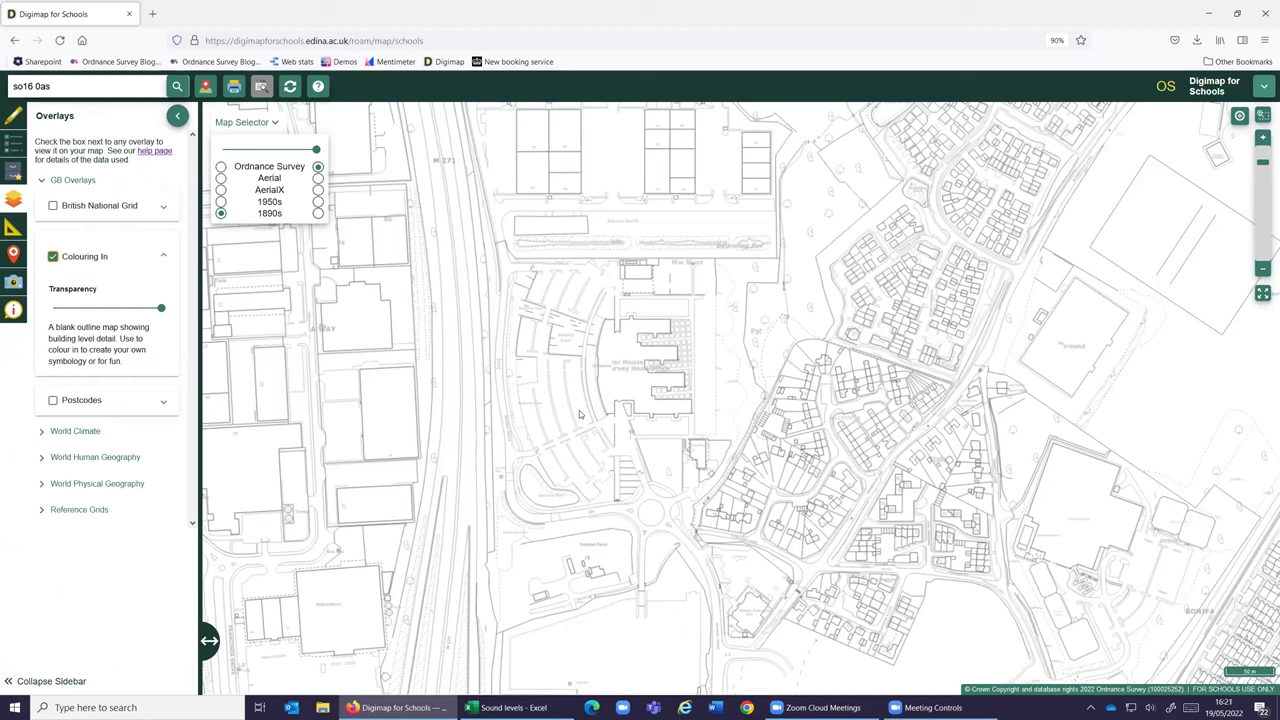
click(53, 256)
click(180, 115)
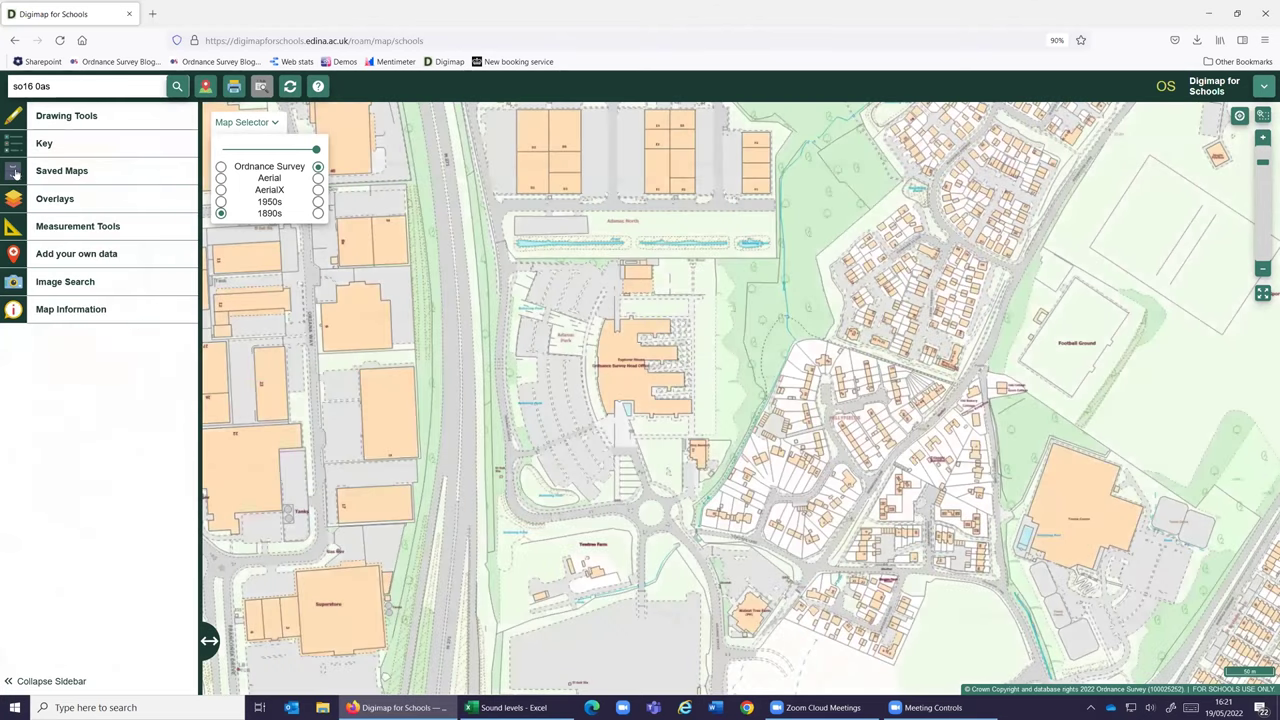
- Open the saved map "Bartley Land Use" from the Primary folder and replace the current drawings
click(55, 169)
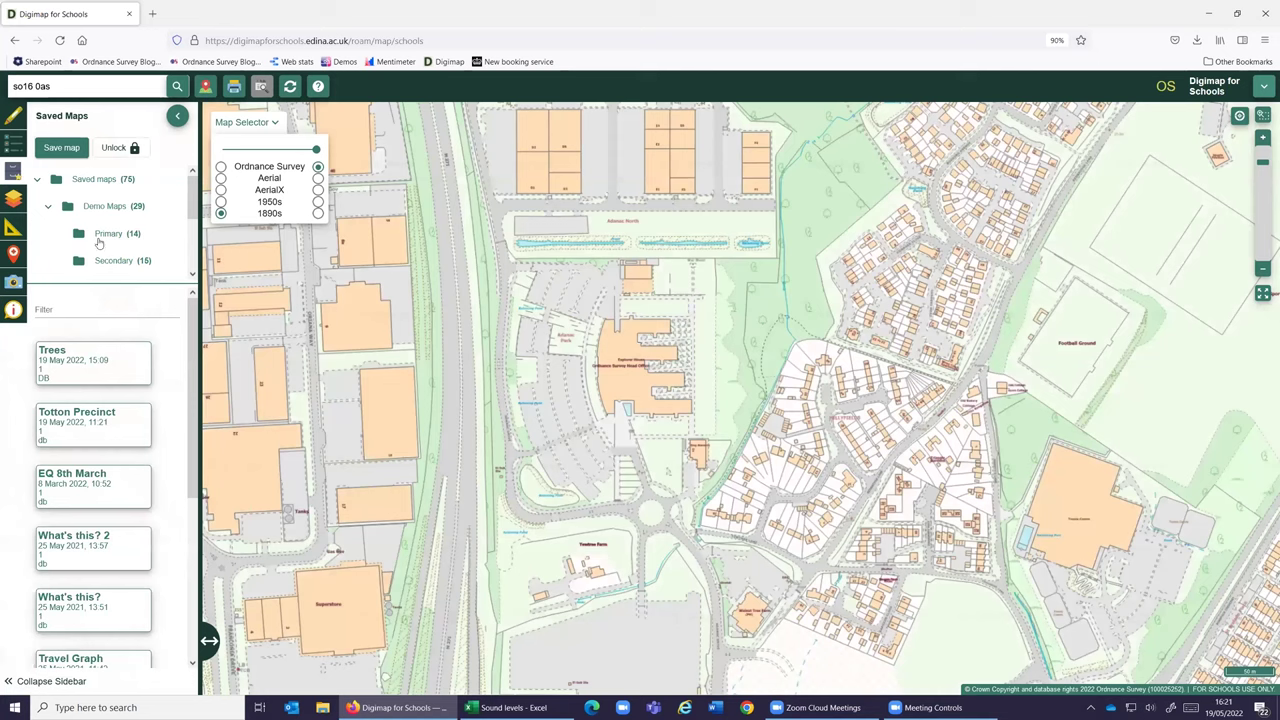
scroll(116, 551, down, 5)
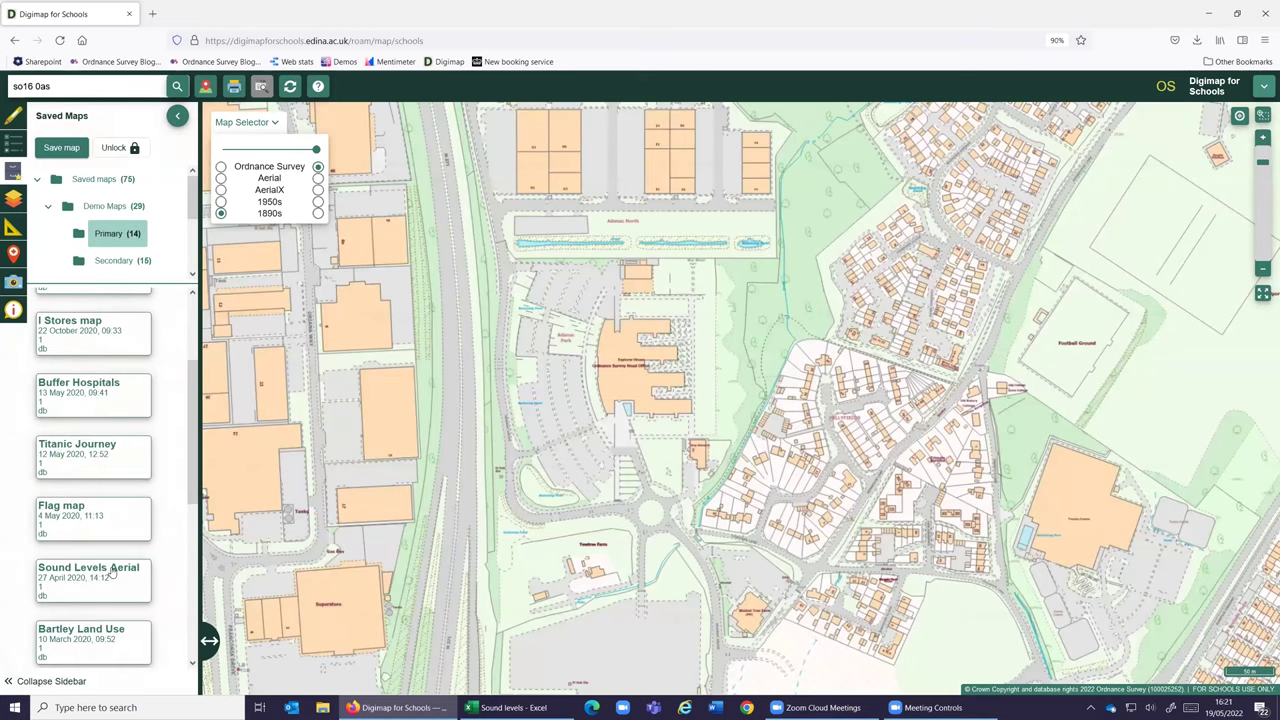
click(116, 551)
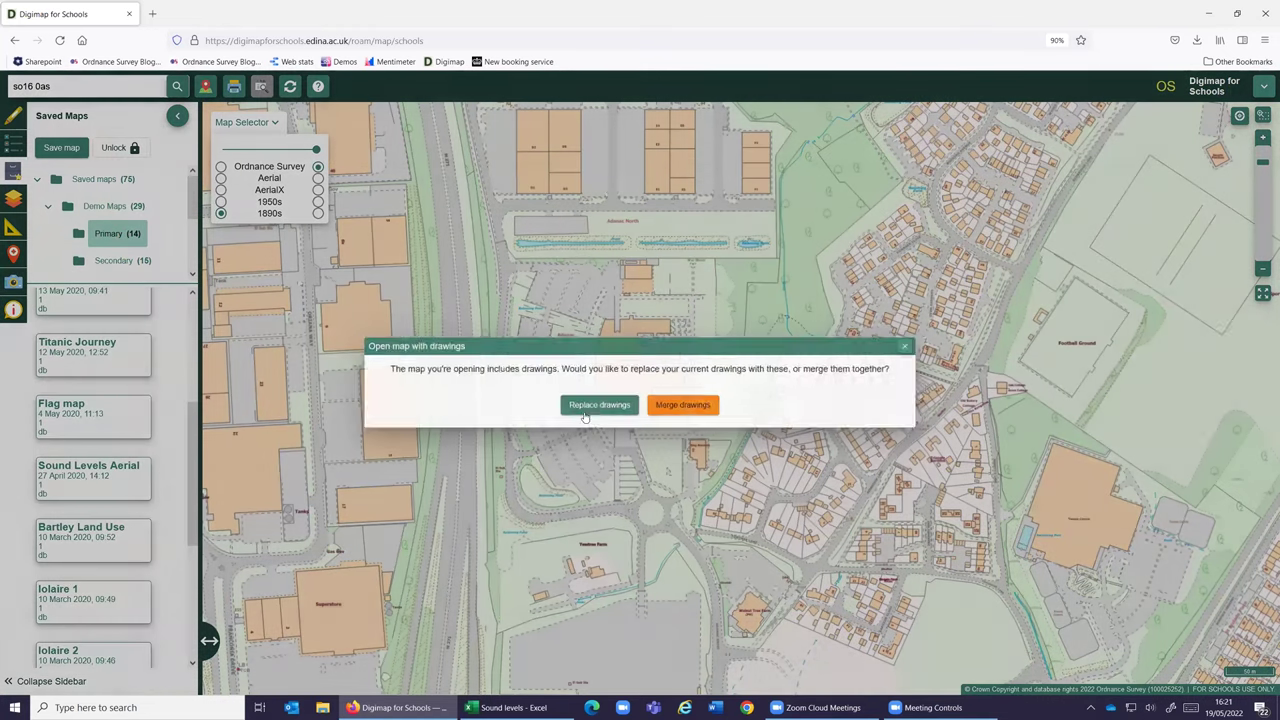
click(590, 409)
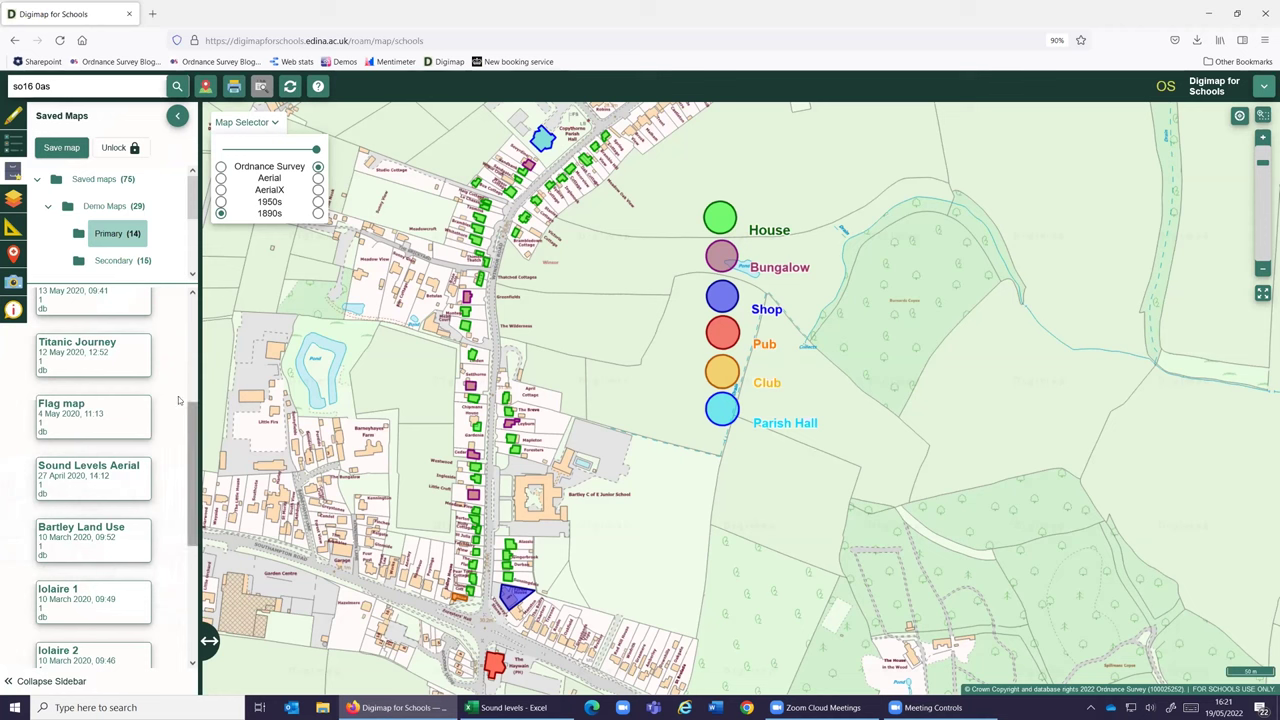
- Open the saved Southampton land use map with photos from the Secondary folder, replacing the current drawings
click(120, 264)
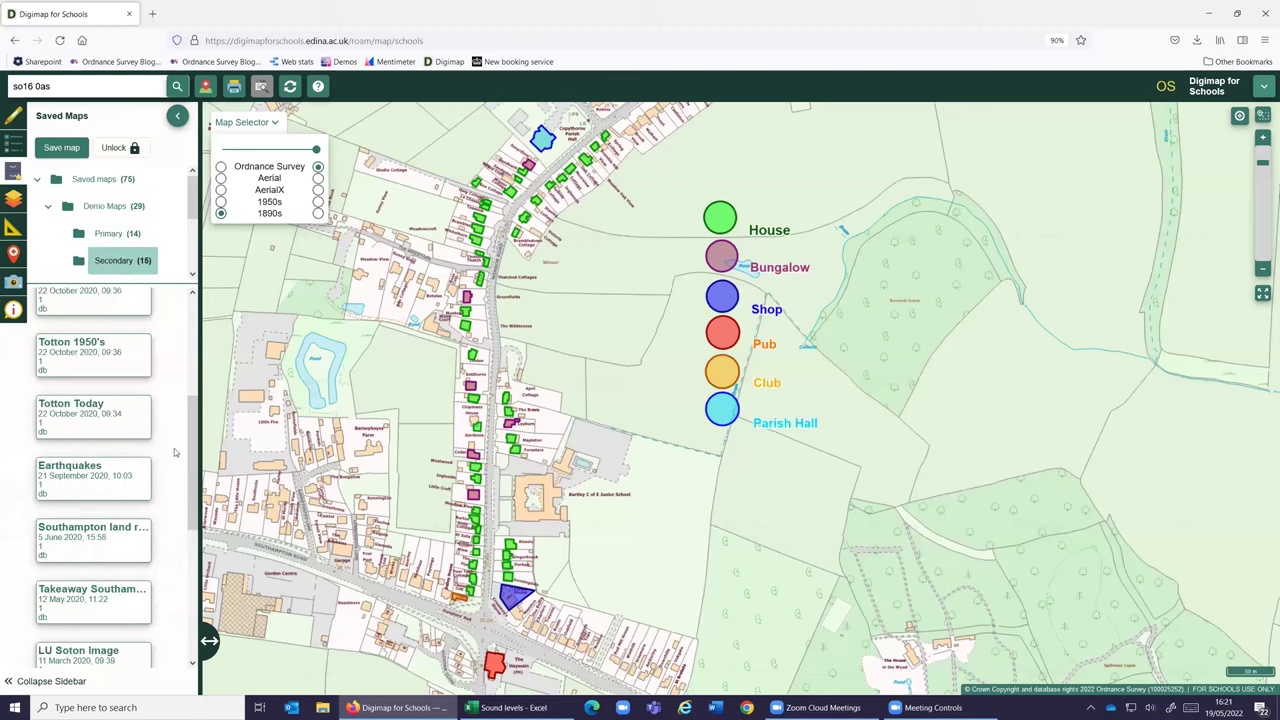
scroll(100, 500, down, 2)
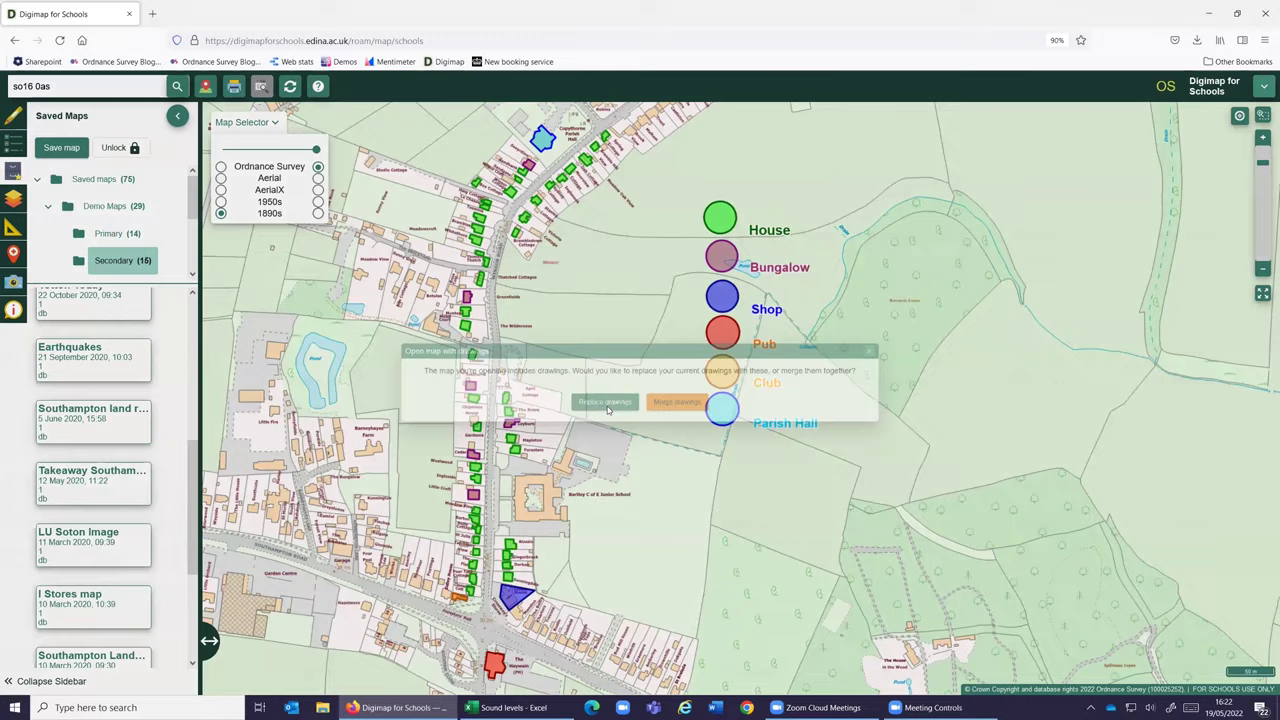
click(607, 406)
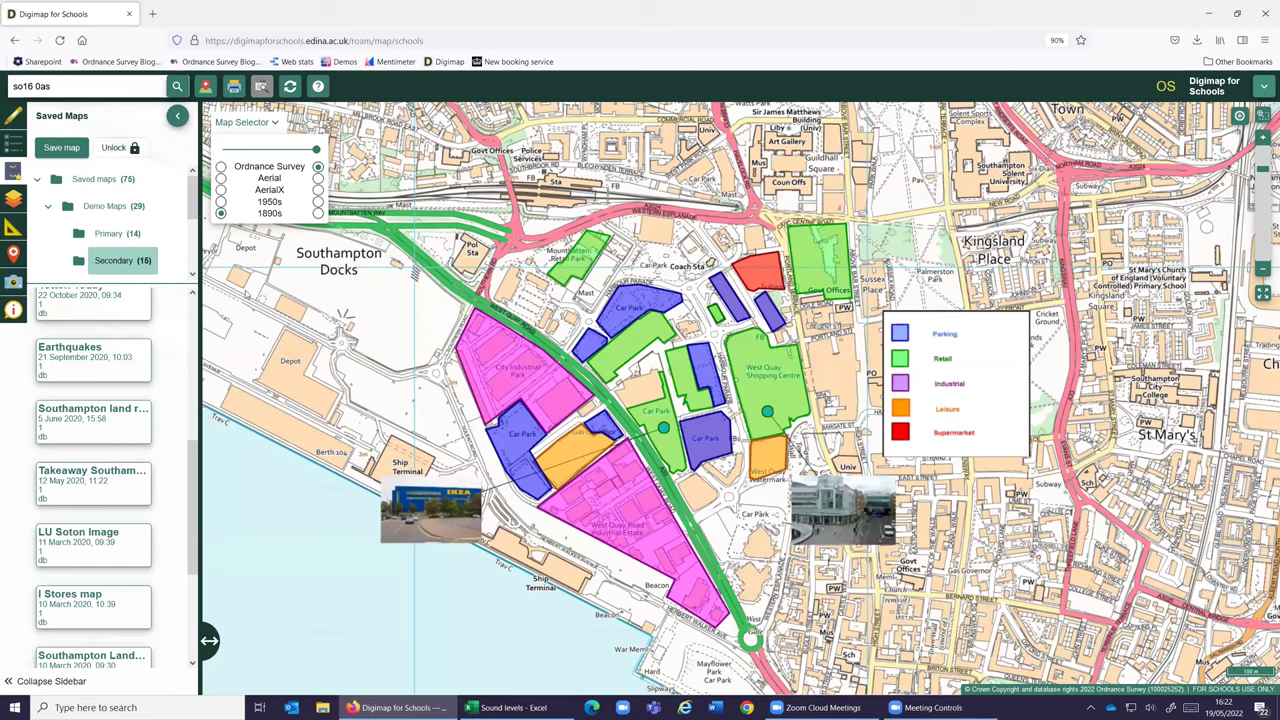
click(177, 118)
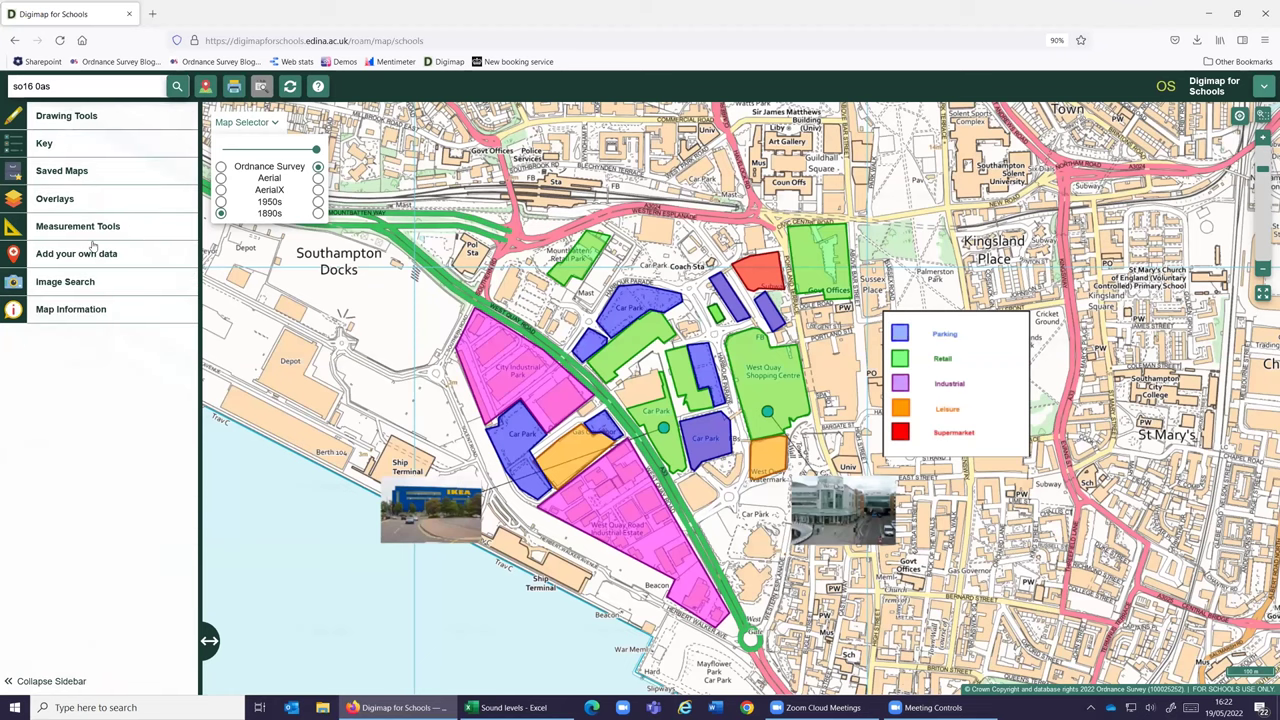
- Examine the Point Features symbols in the key for the Southampton land use map, and close the key
click(11, 146)
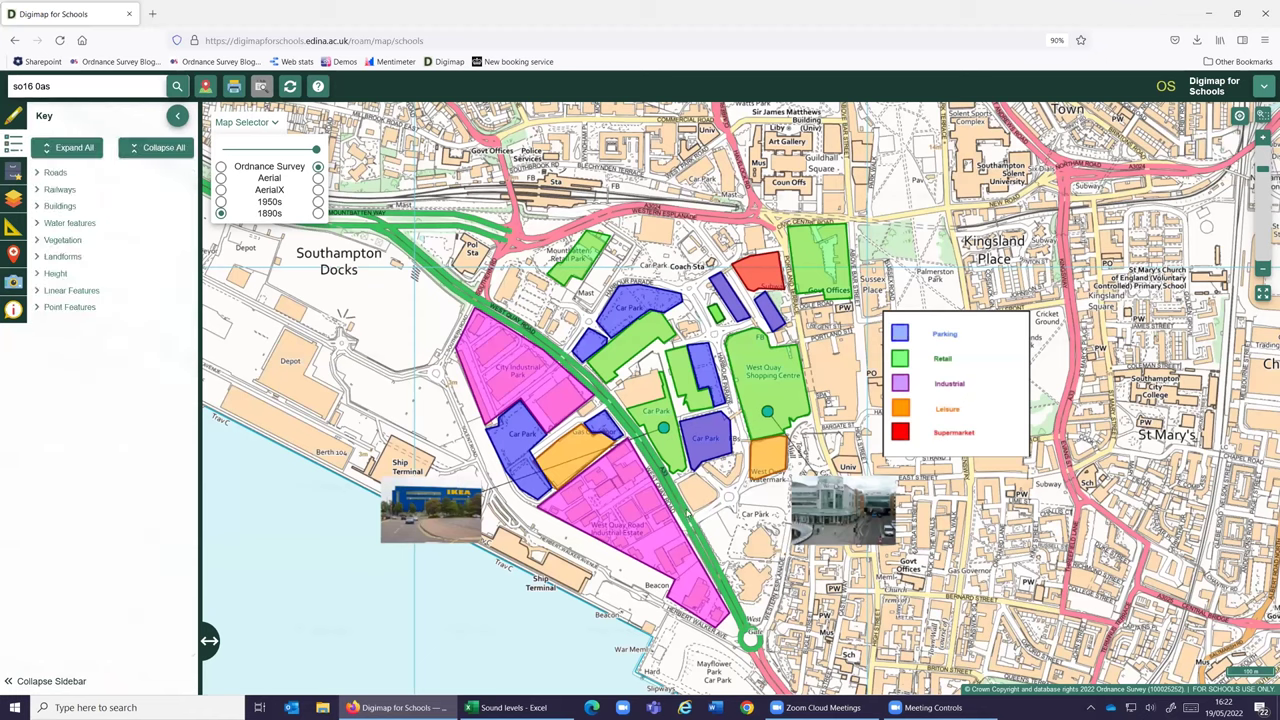
click(37, 308)
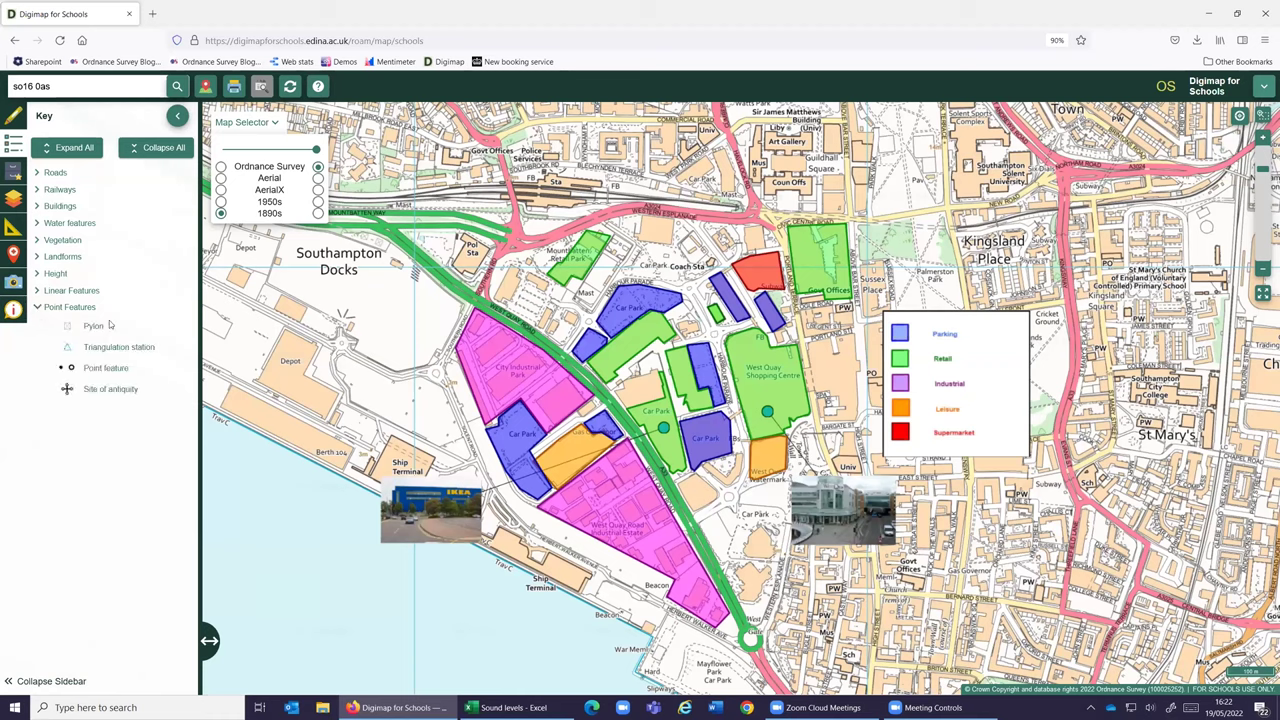
click(37, 307)
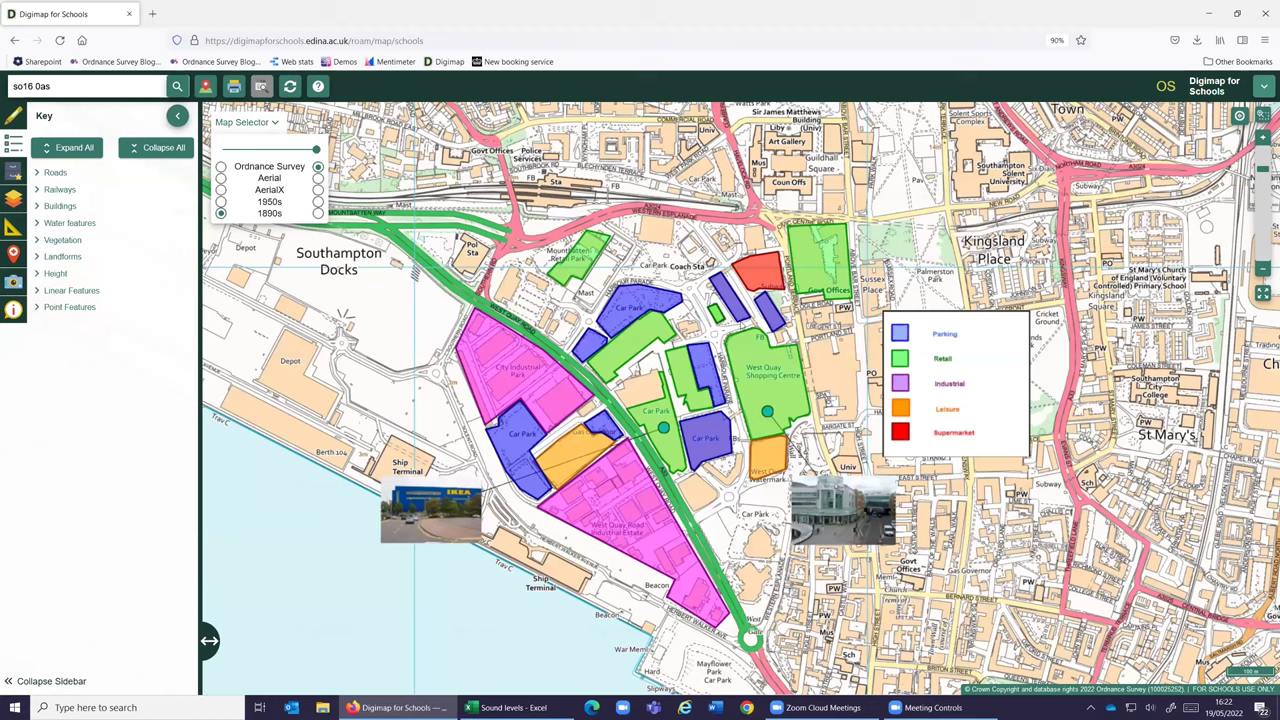
click(13, 115)
click(178, 118)
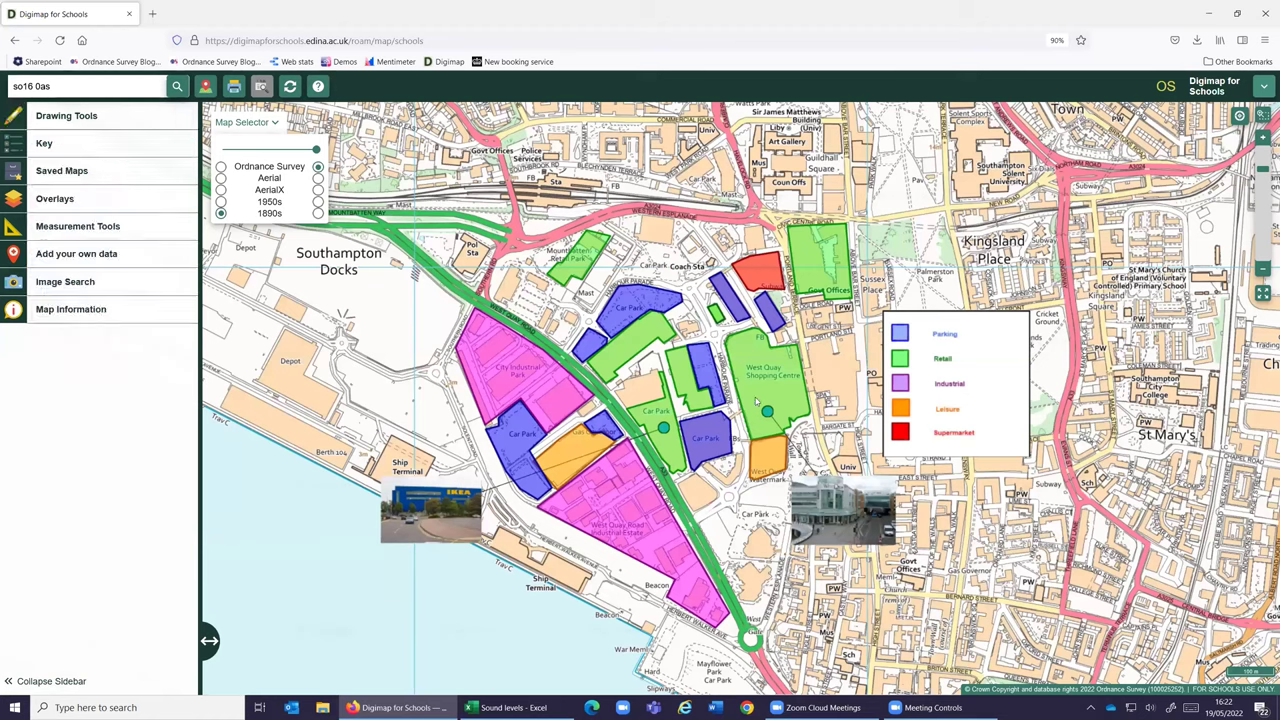
- Add a grid reference label with a Tree marker on the green retail area west of the West Quay Shopping Centre
click(8, 121)
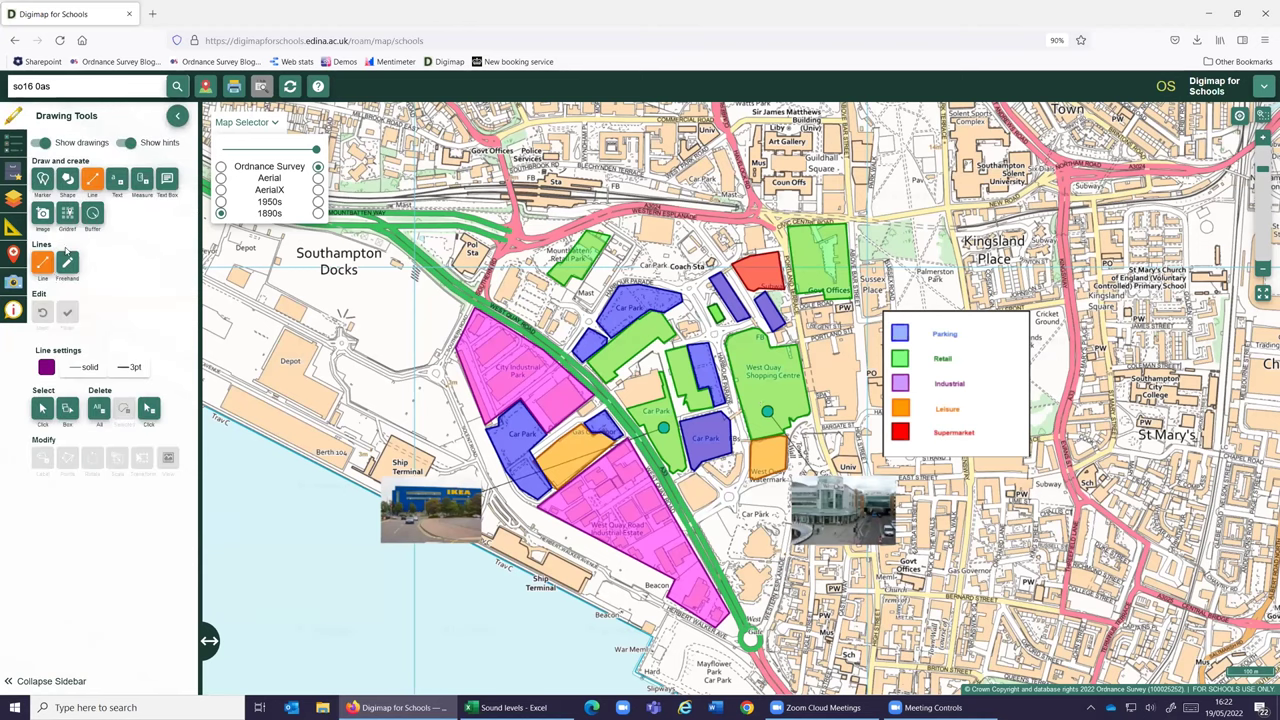
click(68, 214)
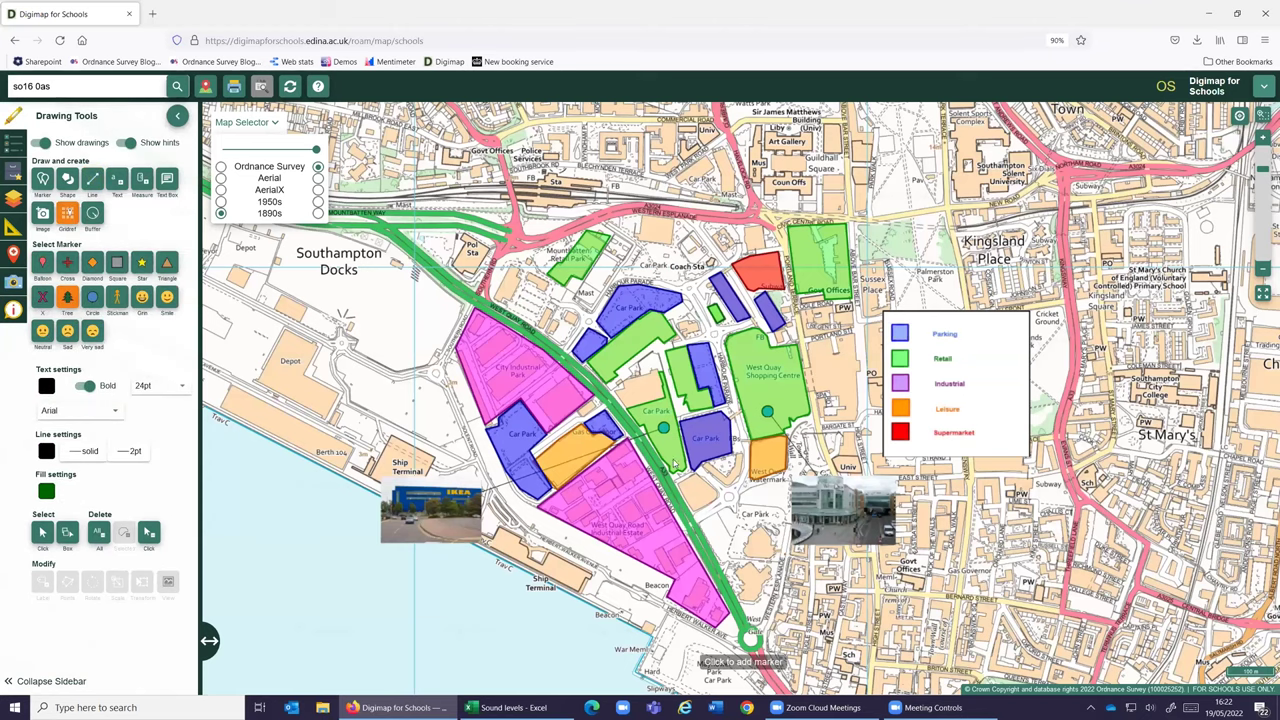
click(664, 414)
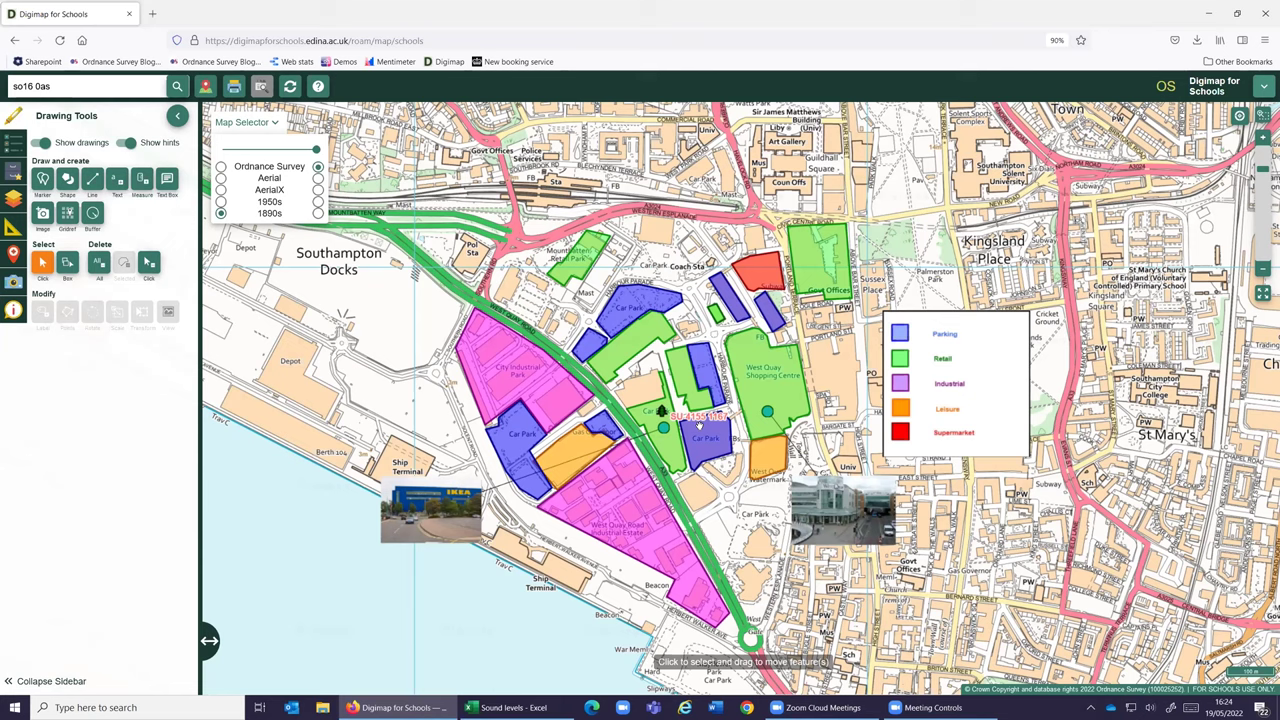
click(177, 118)
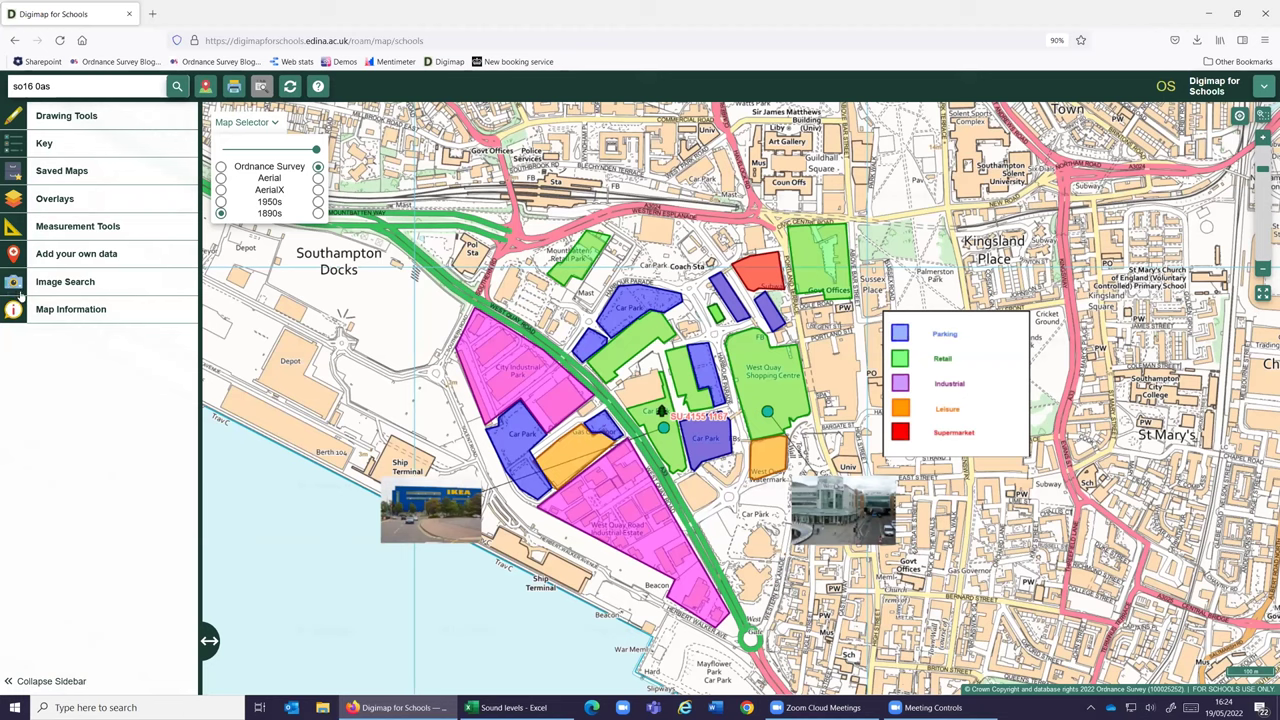
- Open the saved map "Totton Precinct" from the Webinar folder, replacing the current drawings
click(15, 178)
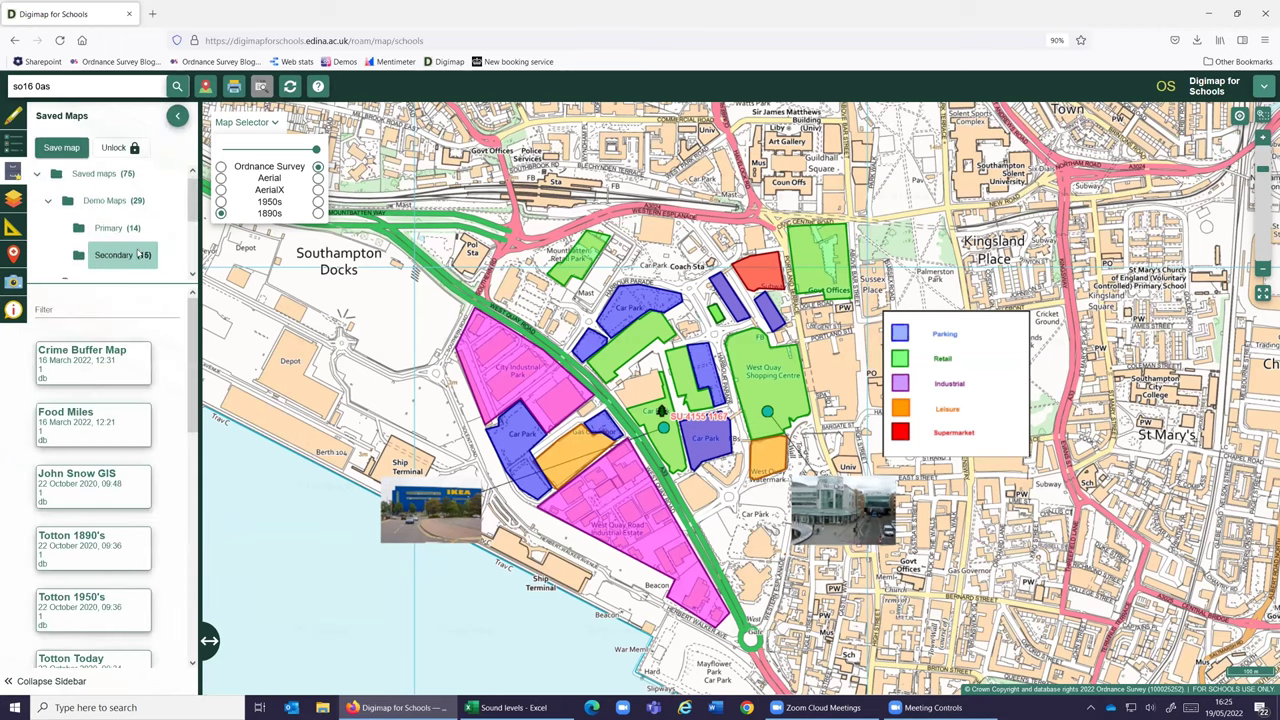
scroll(120, 250, down, 3)
click(118, 238)
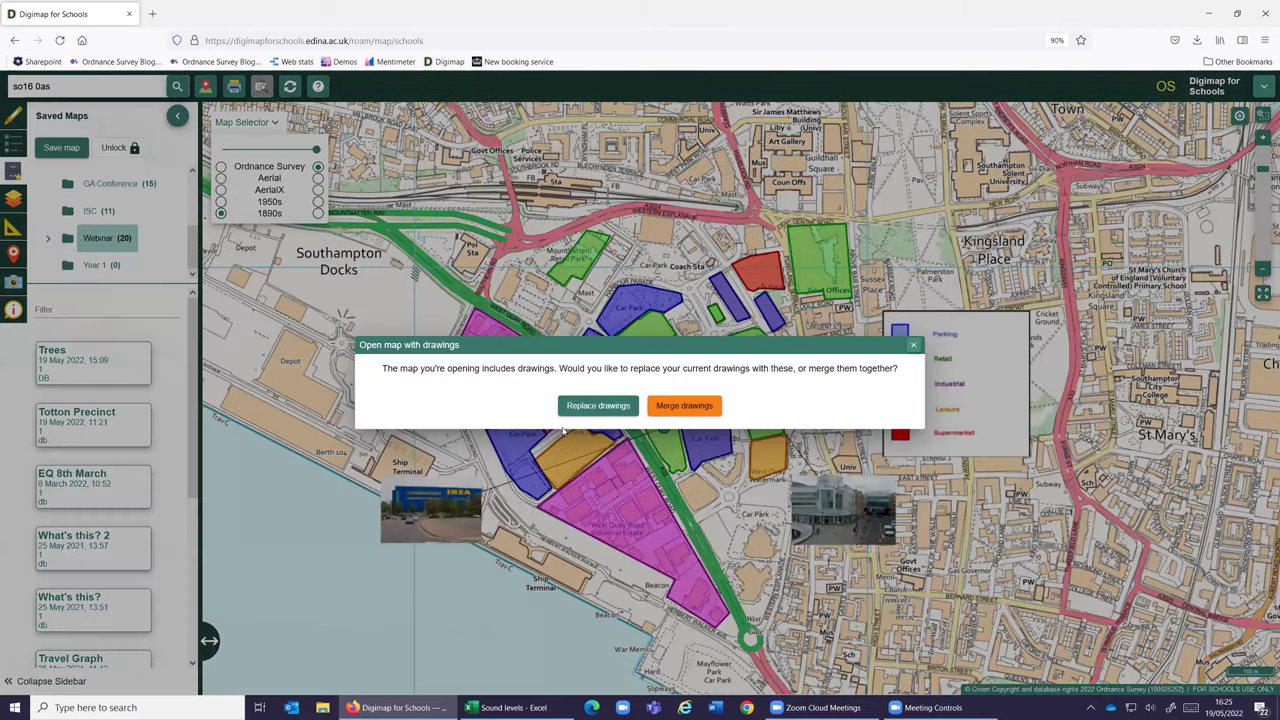
click(602, 405)
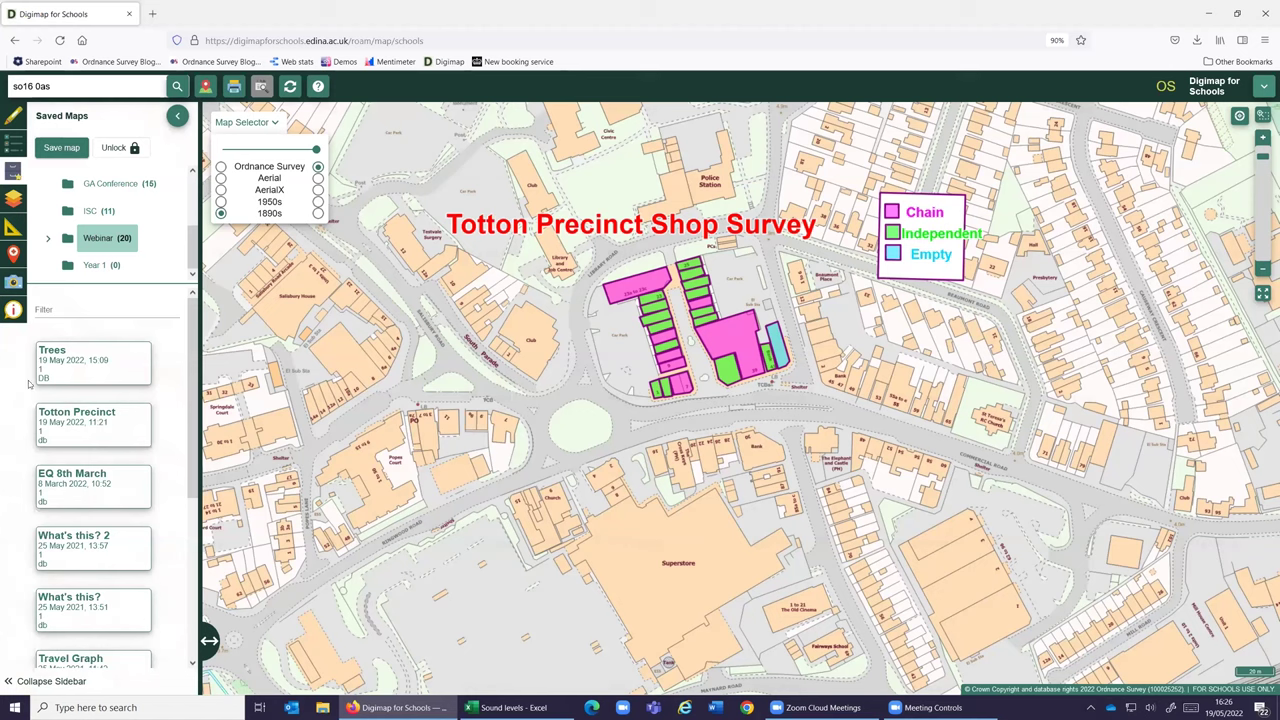
- Add a text box reading "hdjshdsdjajdjshdshdadhjk" on the car park west of the surveyed shops, and close the drawing tools
click(13, 117)
click(166, 181)
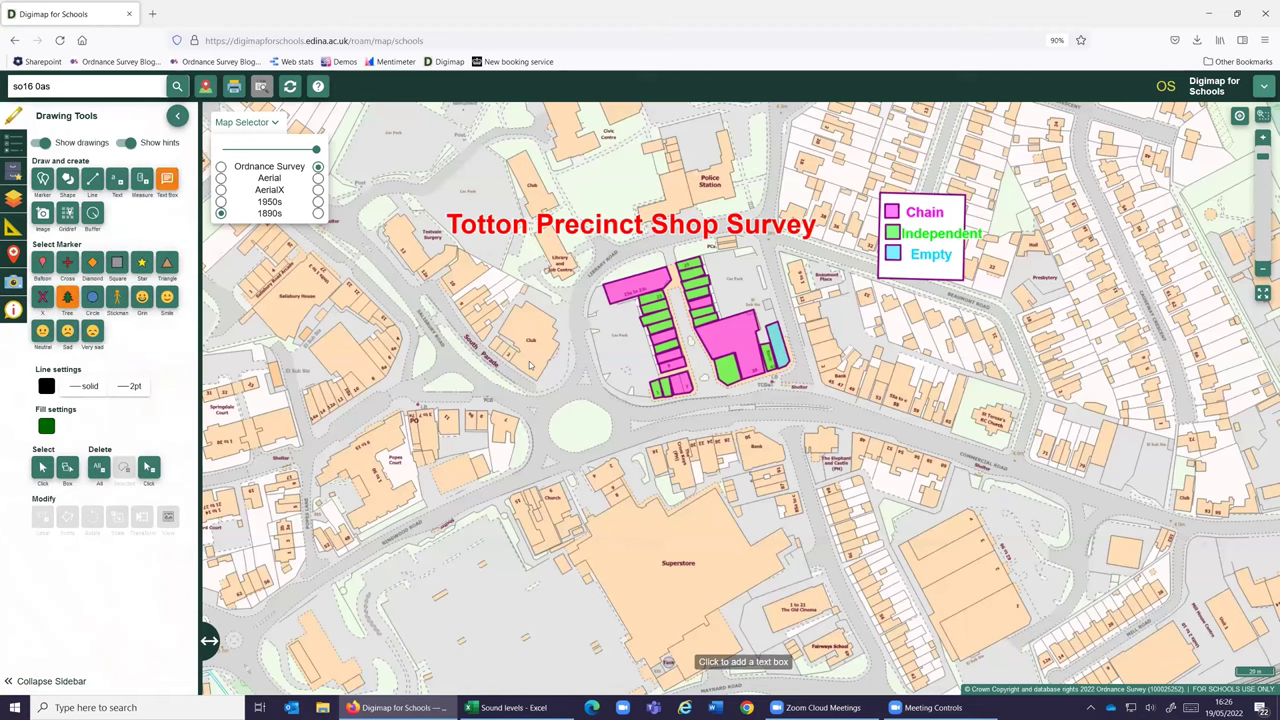
click(581, 370)
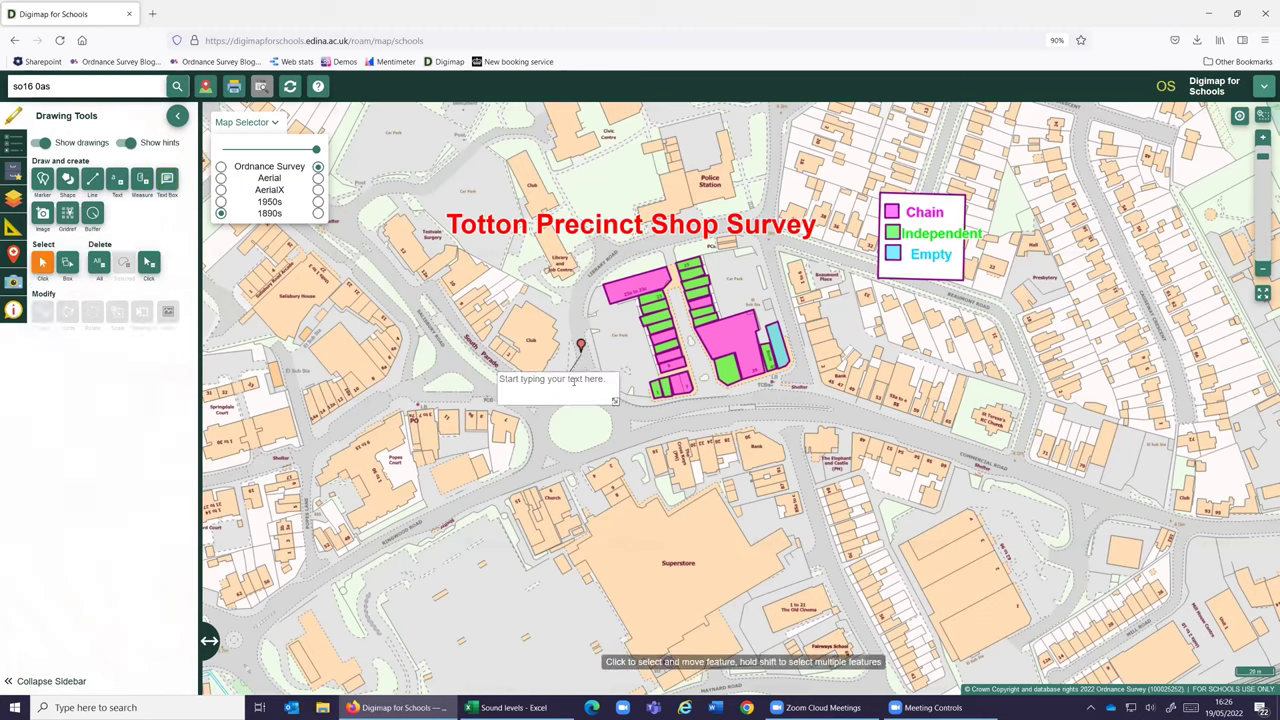
click(576, 379)
text(hdjshdsdjajdjshdshladhjk)
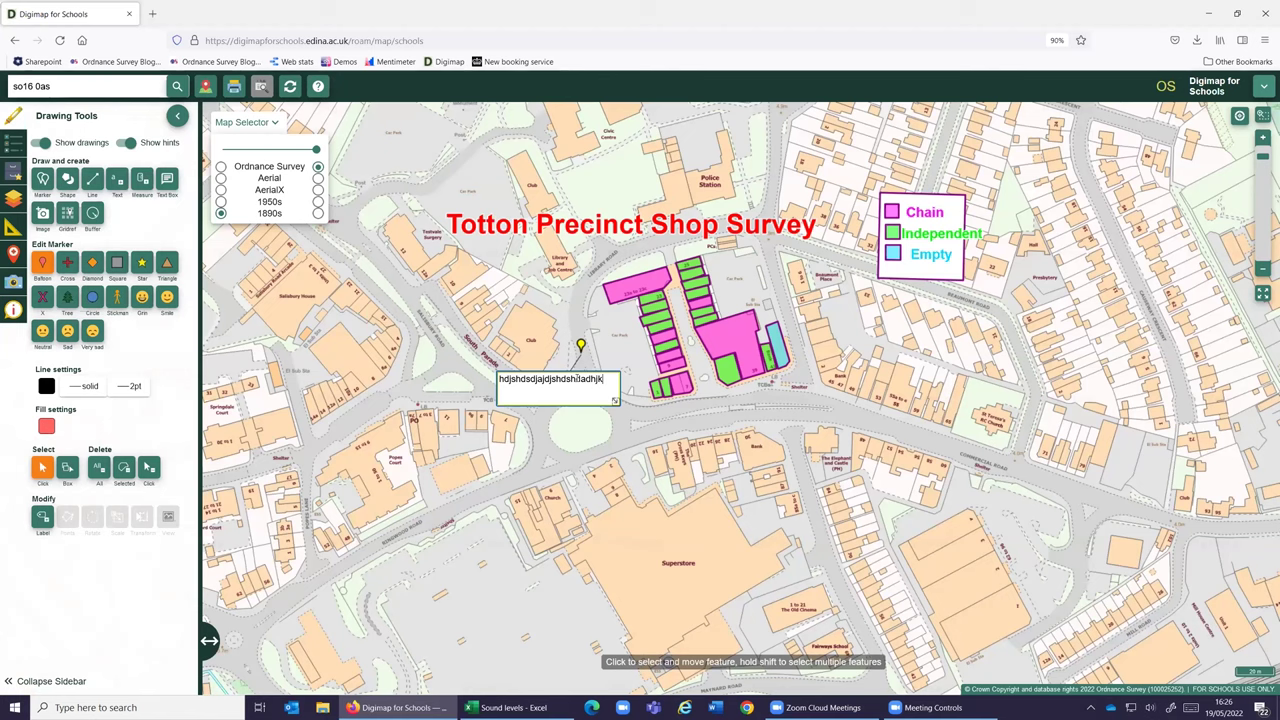
click(521, 321)
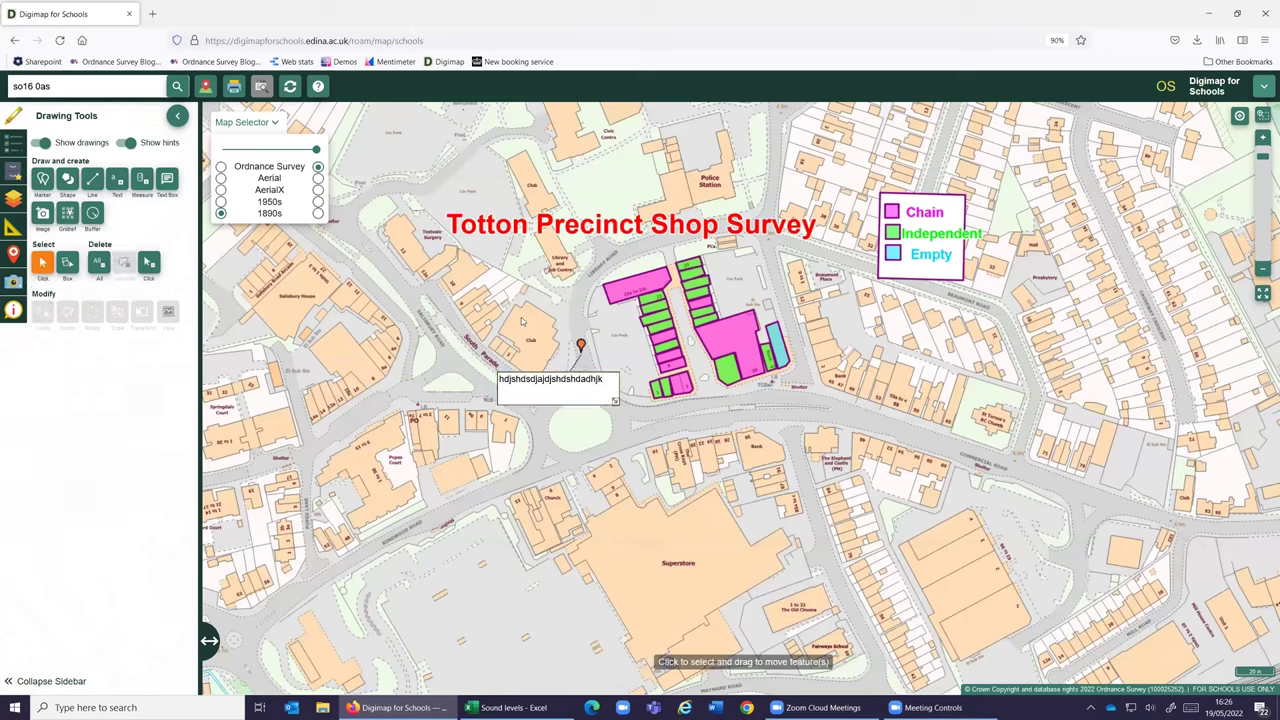
click(177, 116)
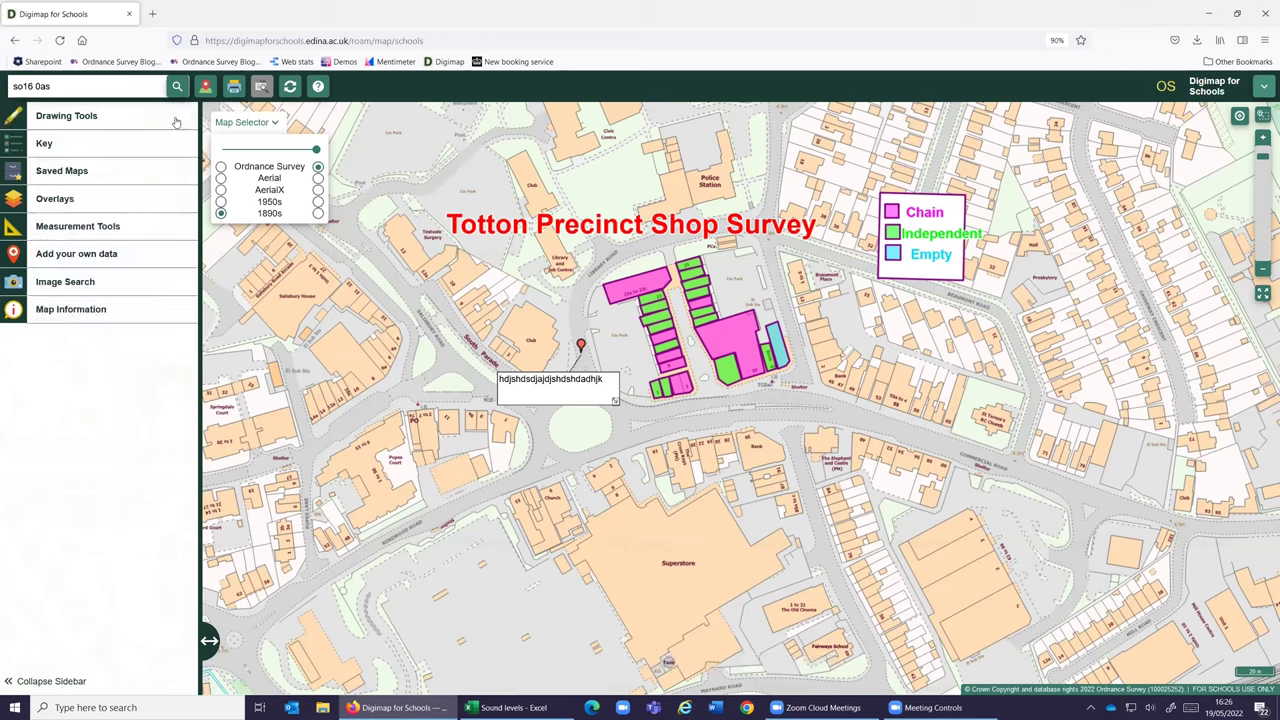
- Examine the "Add your own data" how-to guide for accepted file formats, import instructions and CSV column requirements, and close the guide
click(12, 255)
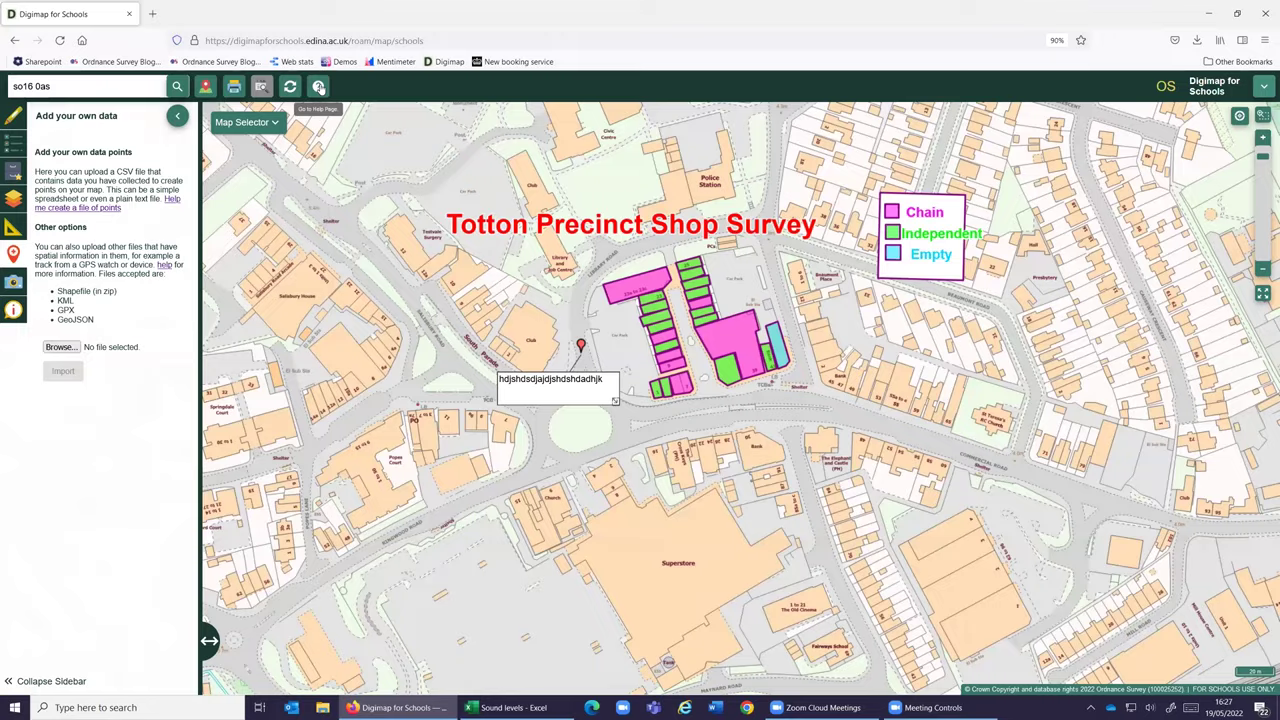
click(319, 88)
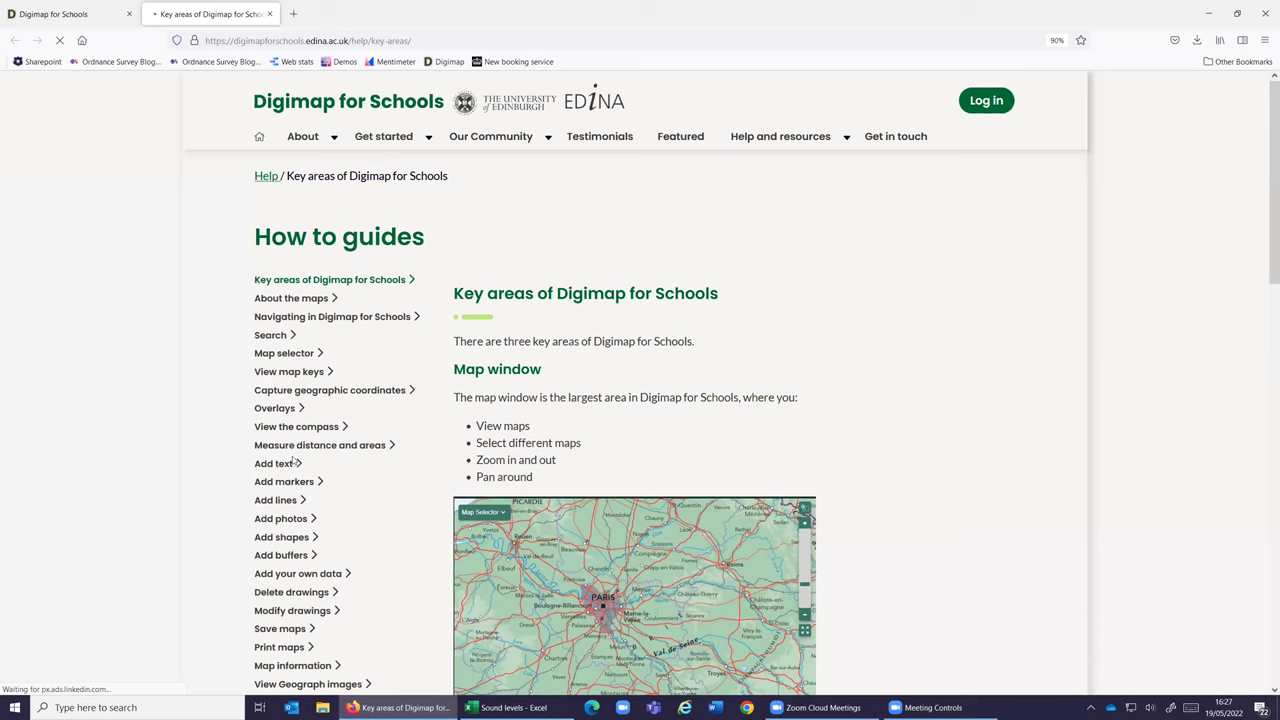
scroll(240, 421, down, 1)
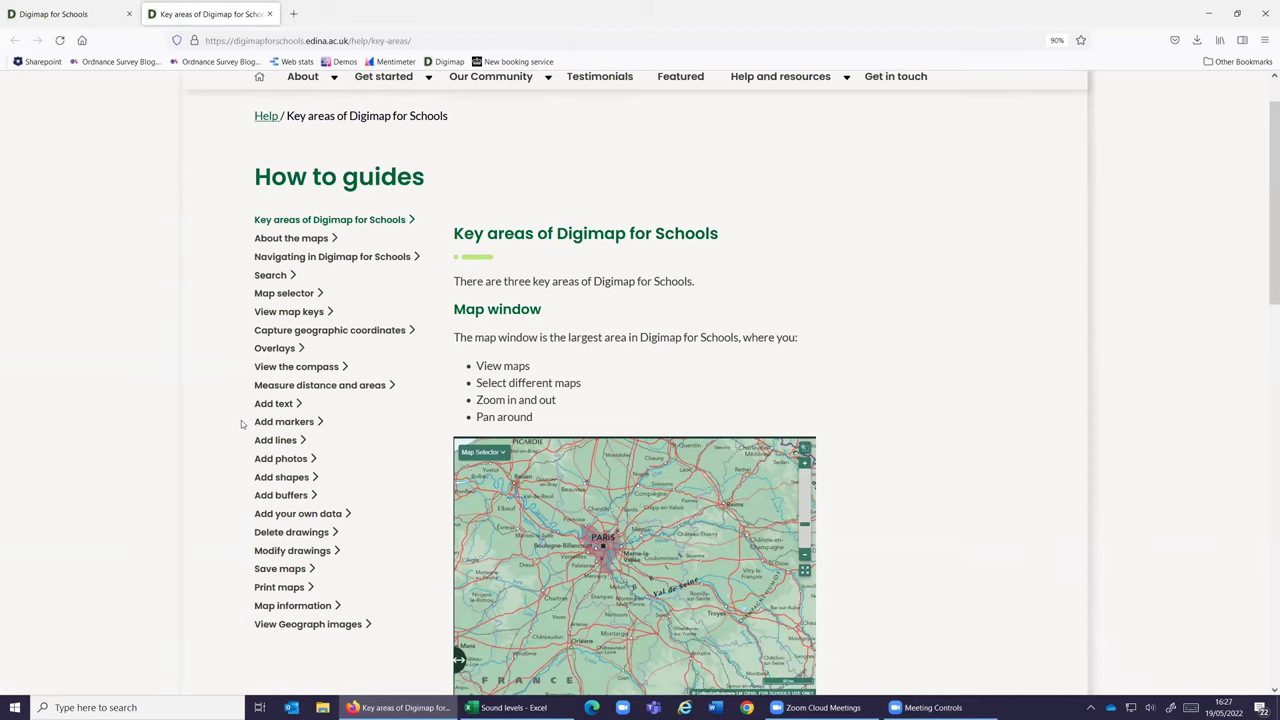
click(300, 515)
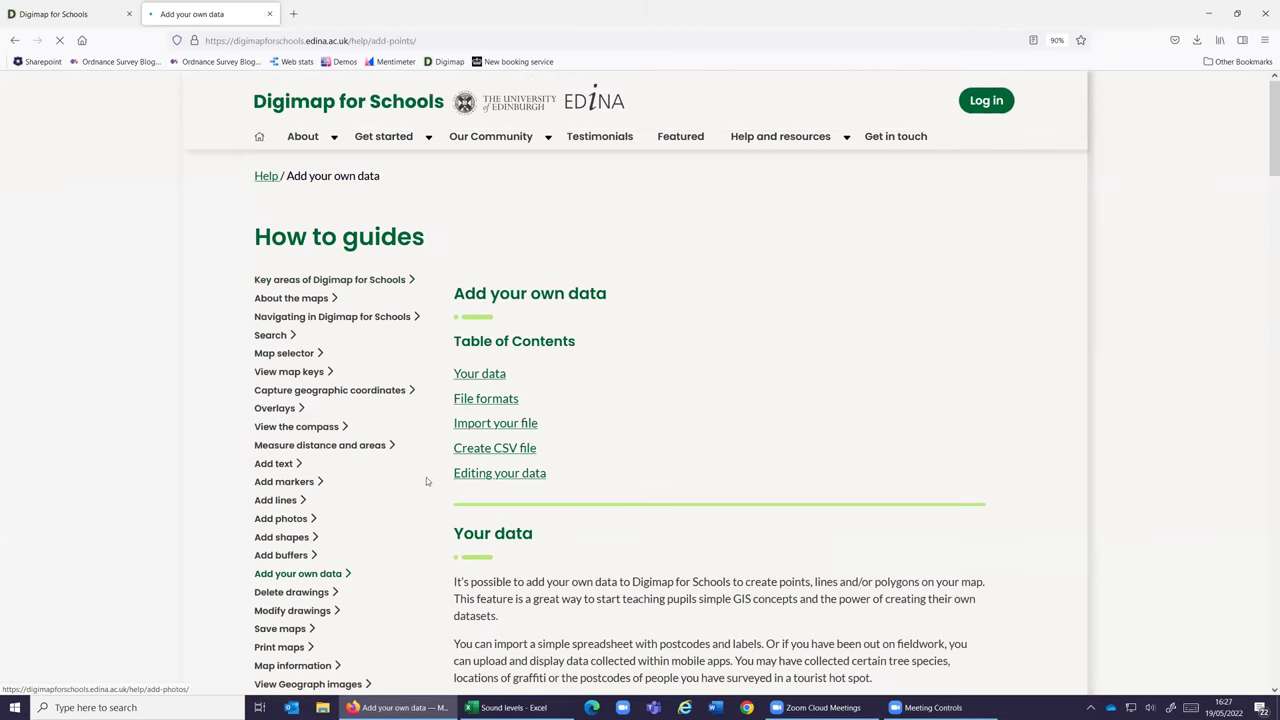
scroll(417, 467, down, 1)
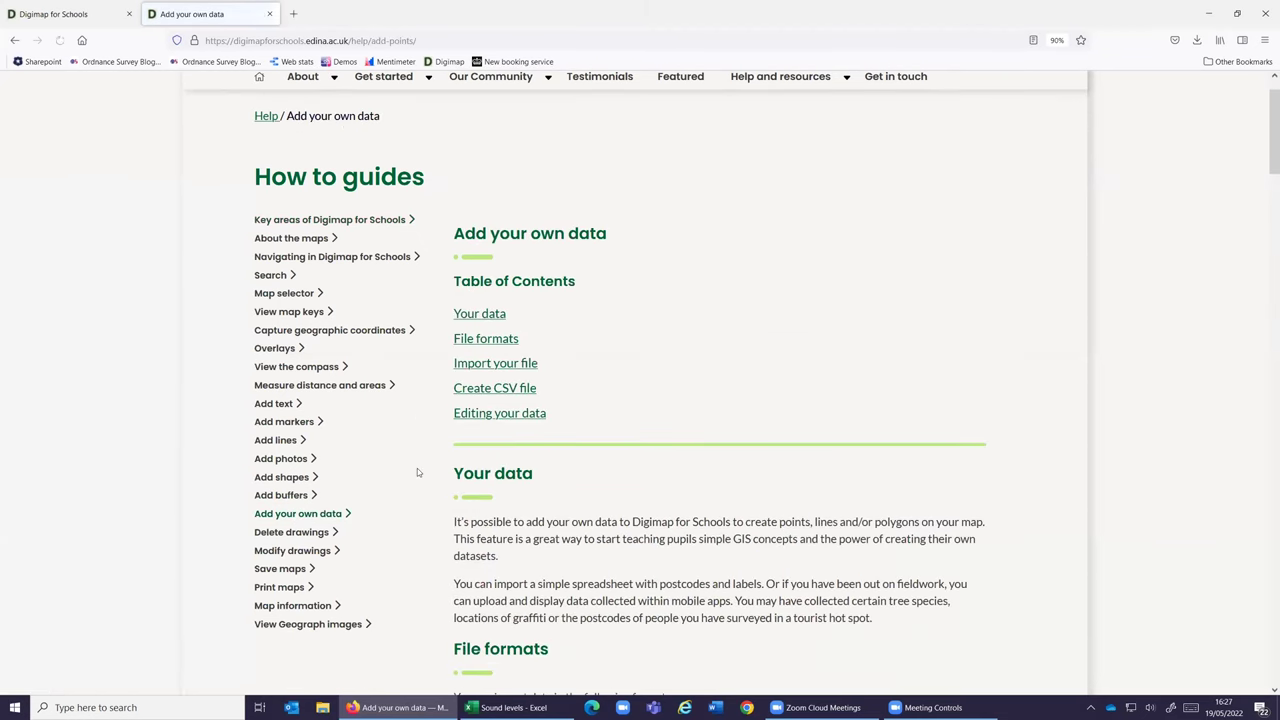
scroll(414, 468, down, 4)
scroll(428, 470, down, 3)
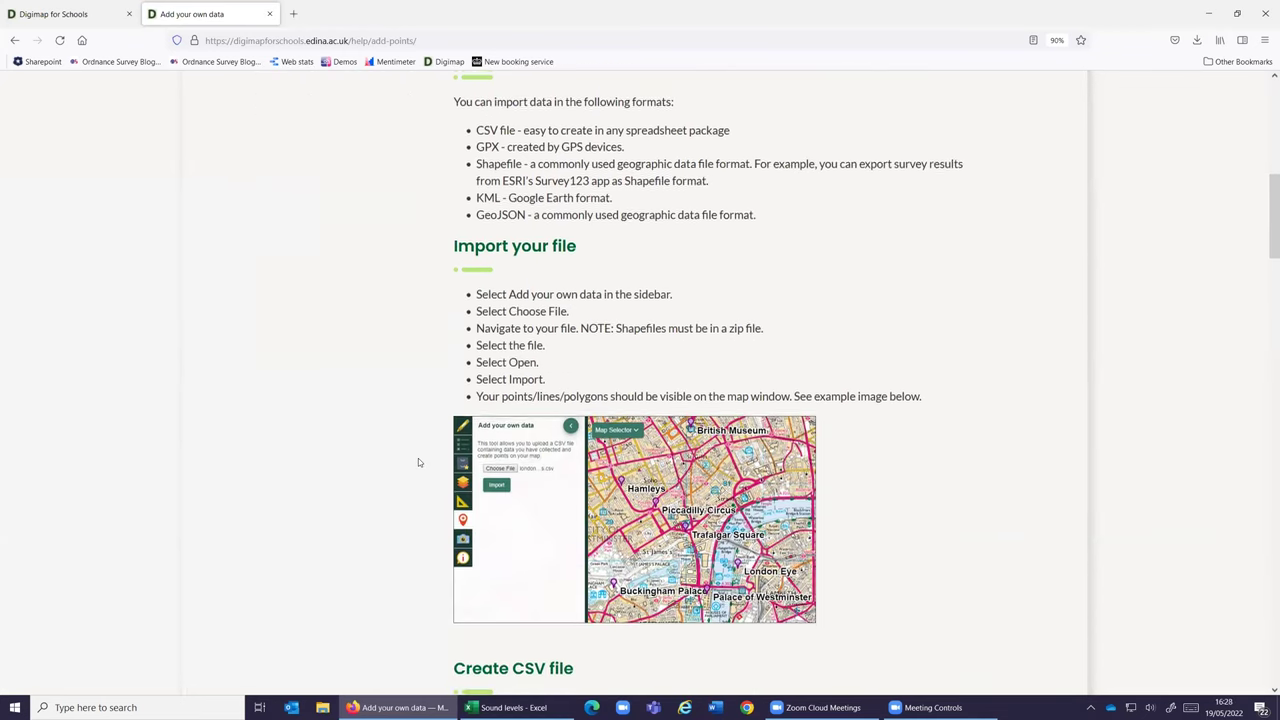
scroll(420, 458, up, 2)
scroll(420, 457, down, 6)
scroll(420, 457, down, 2)
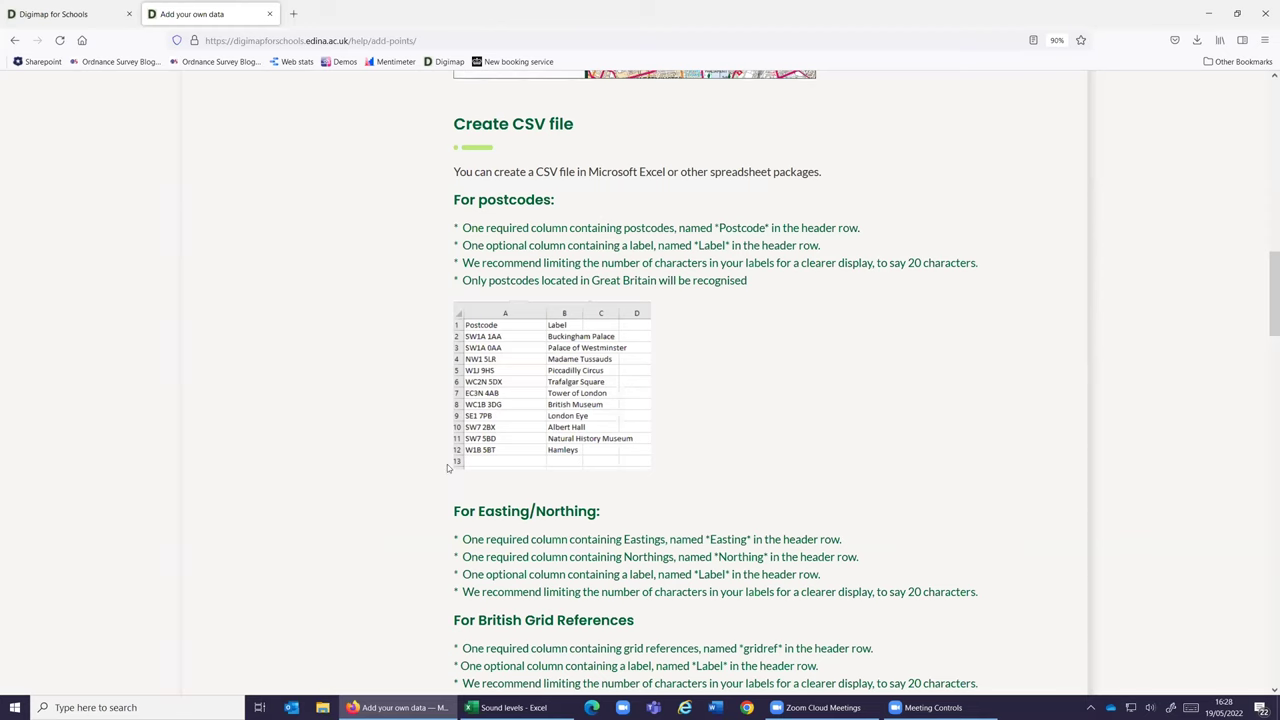
scroll(520, 339, down, 5)
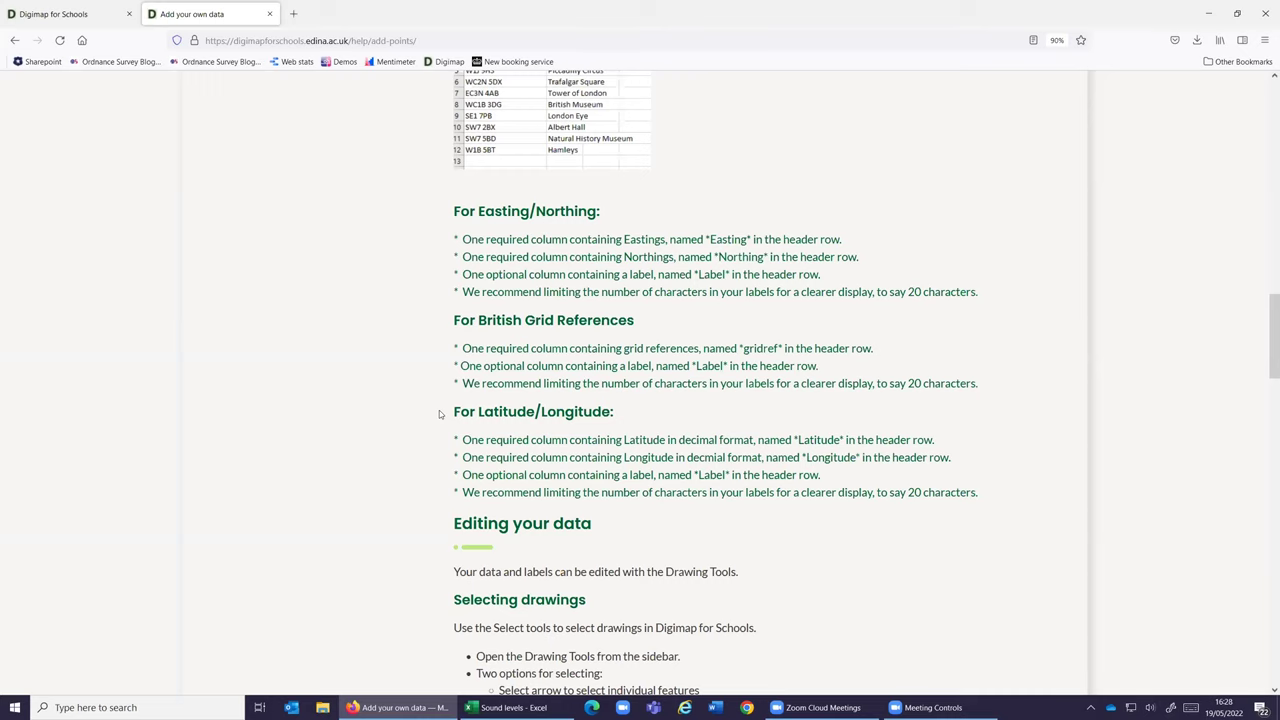
click(270, 14)
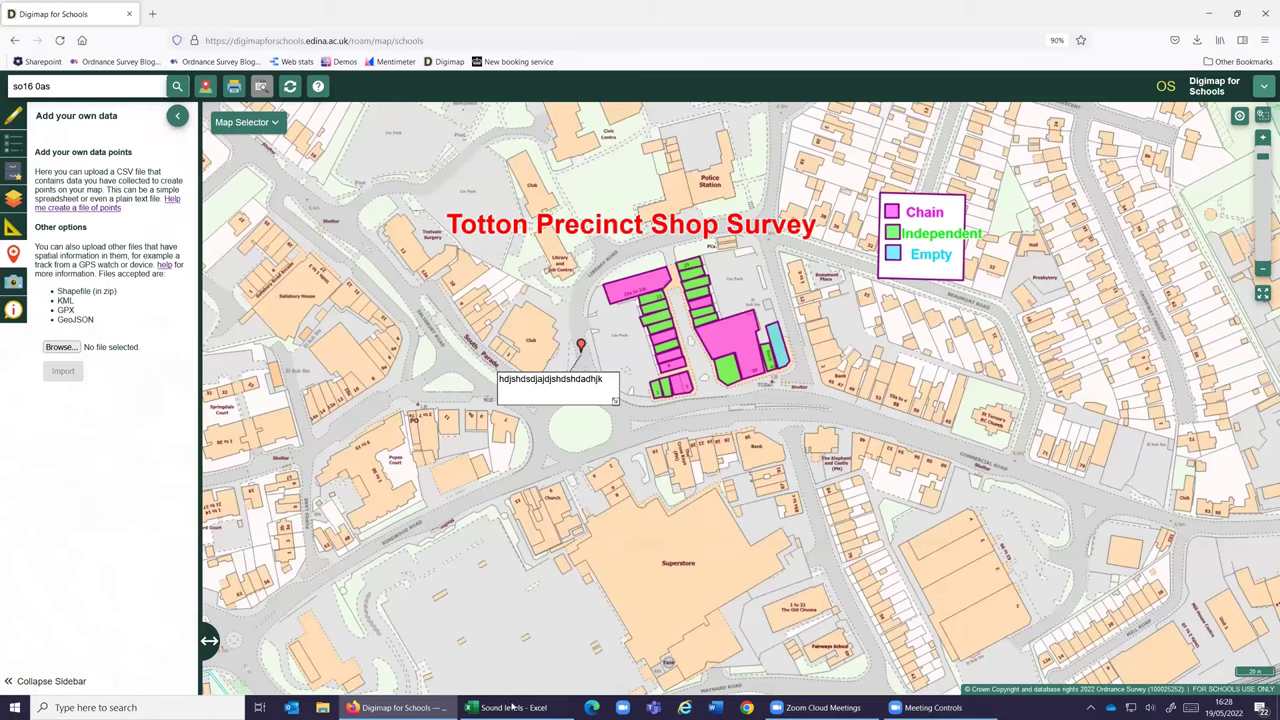
- View the Sound levels spreadsheet in Excel, and import "Sound levels.csv" as data points in Digimap for Schools
click(516, 707)
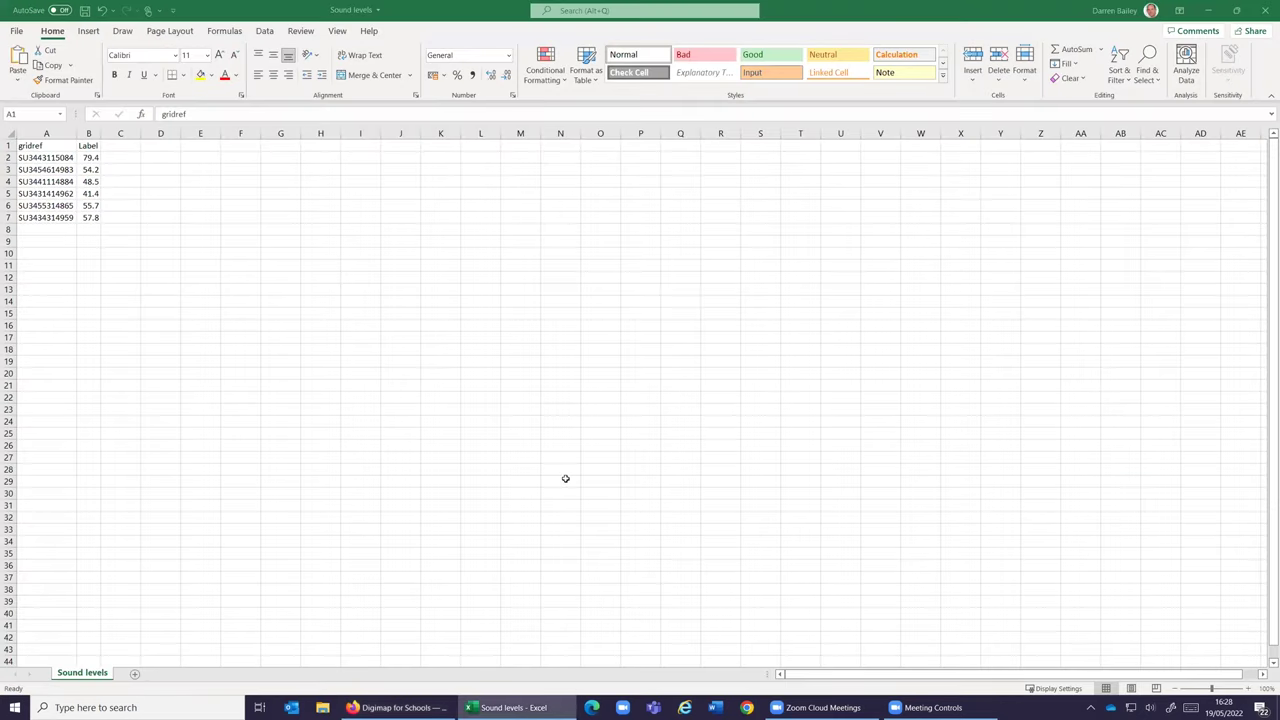
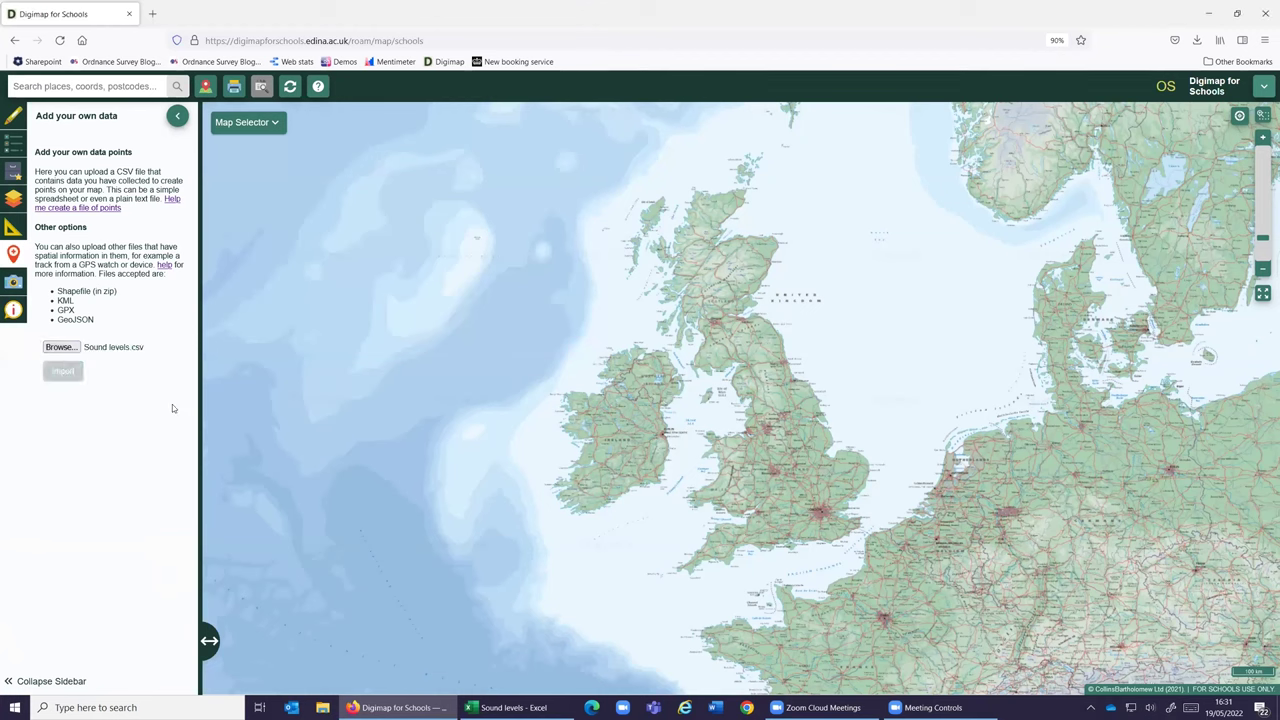
click(74, 383)
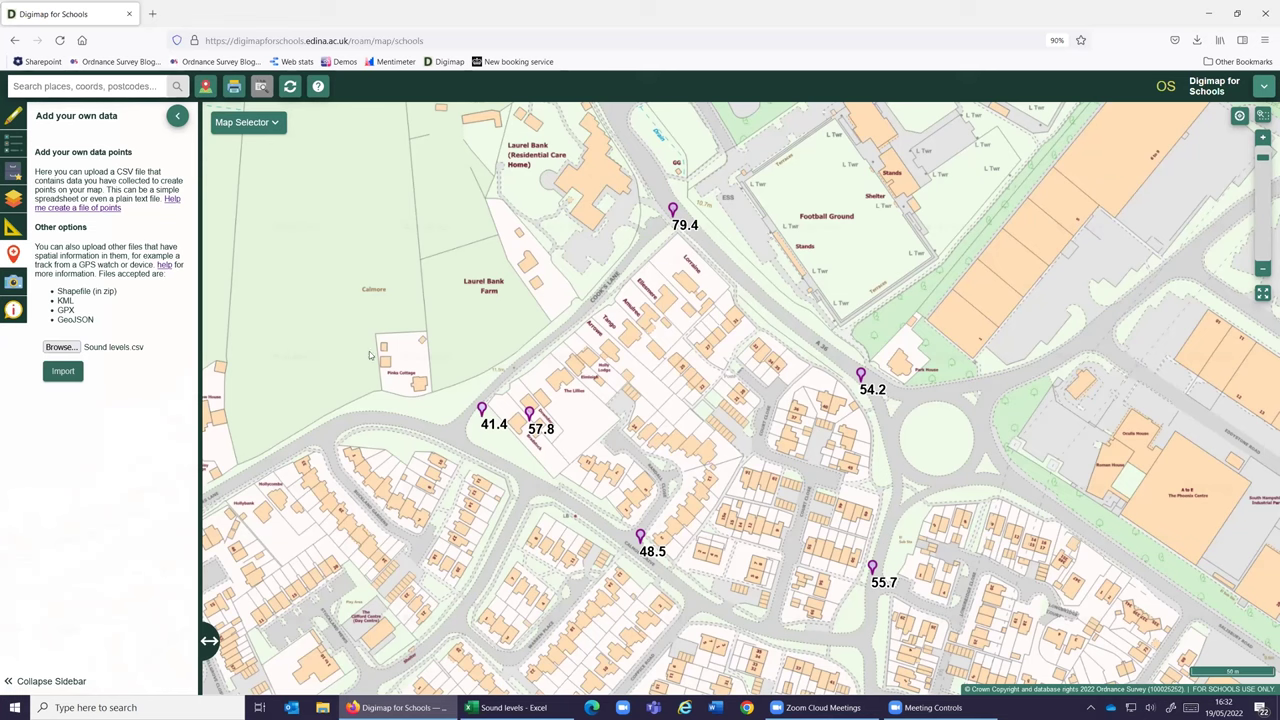
- Switch to Excel, view the CSV (Comma delimited) save format for the Sound levels workbook, and return to Digimap for Schools without saving
click(513, 707)
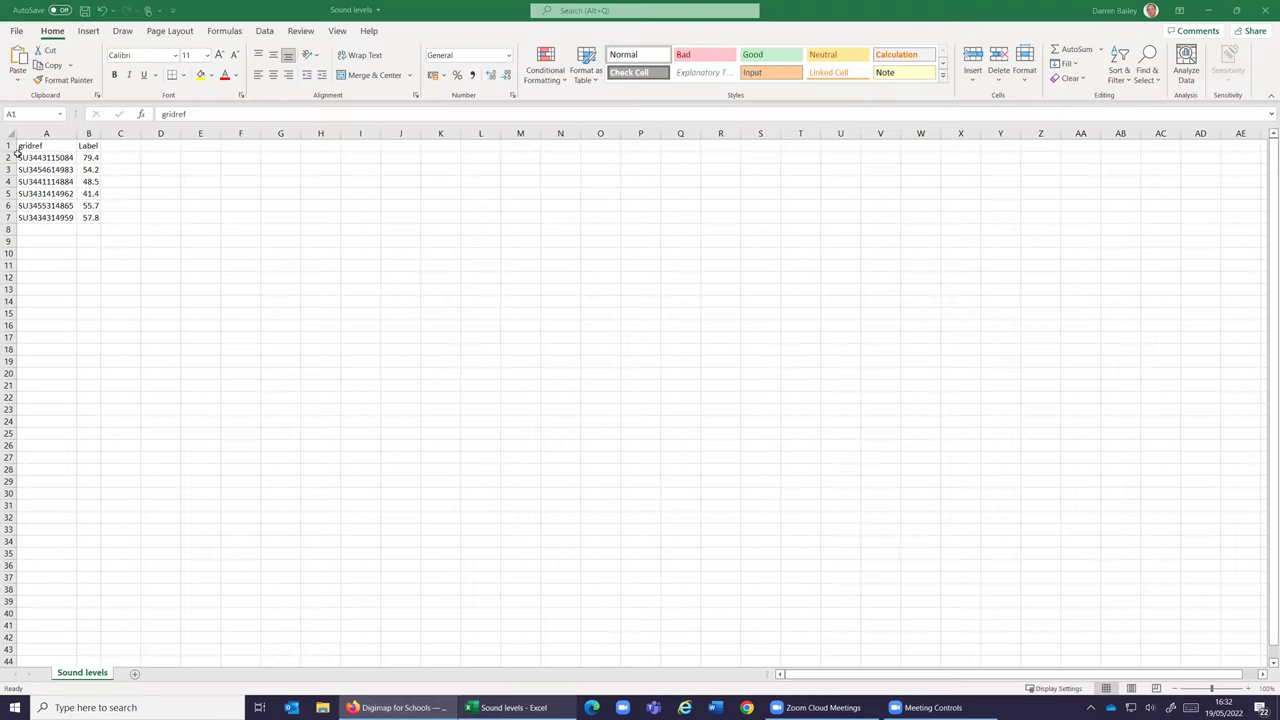
click(17, 33)
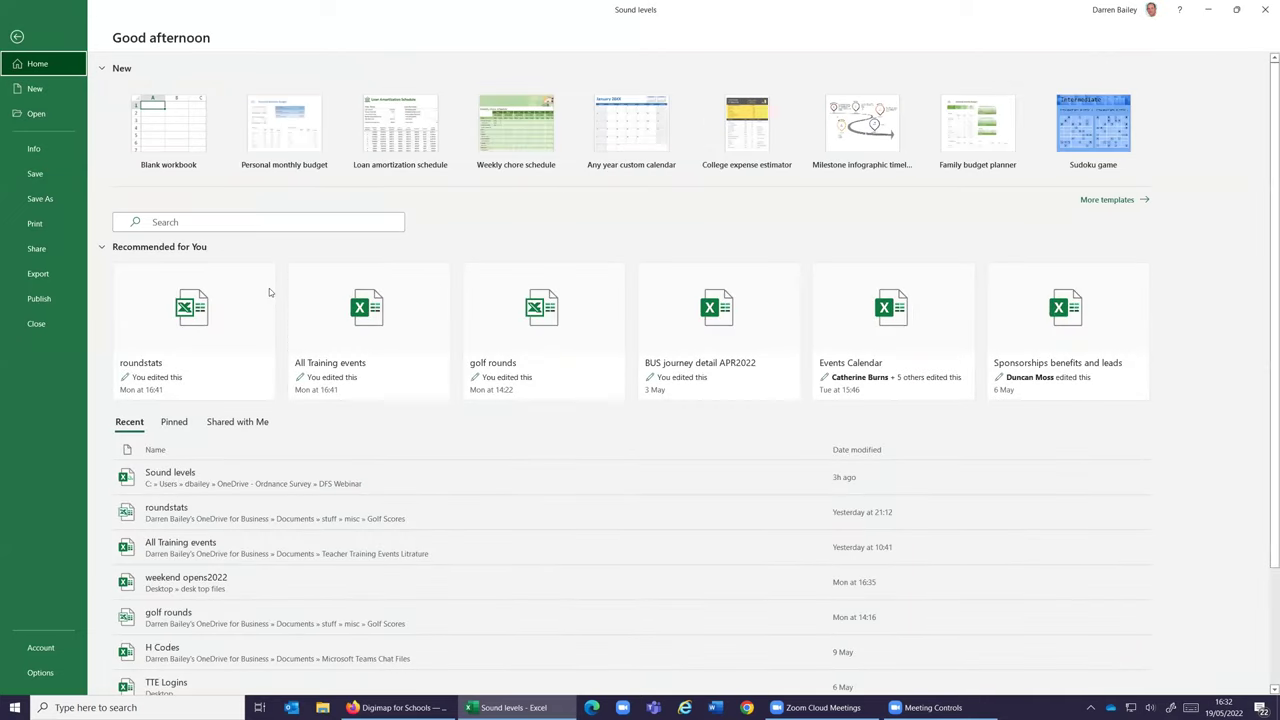
click(40, 199)
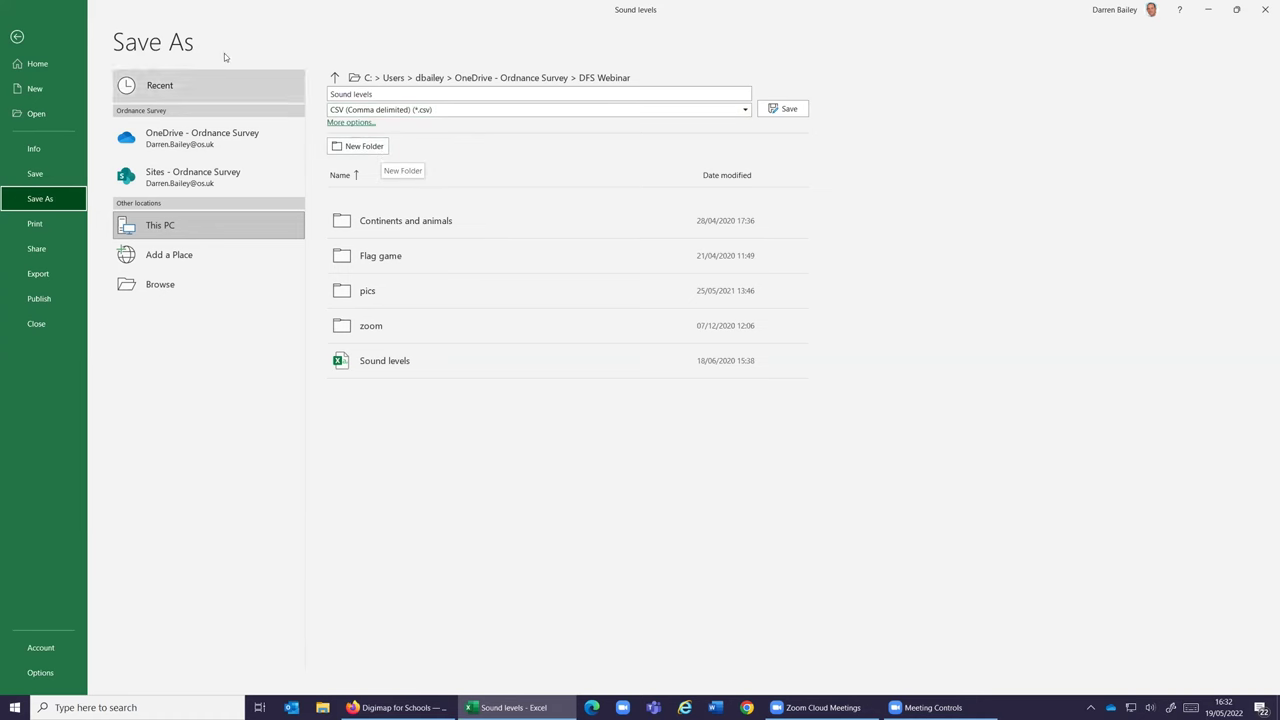
click(16, 36)
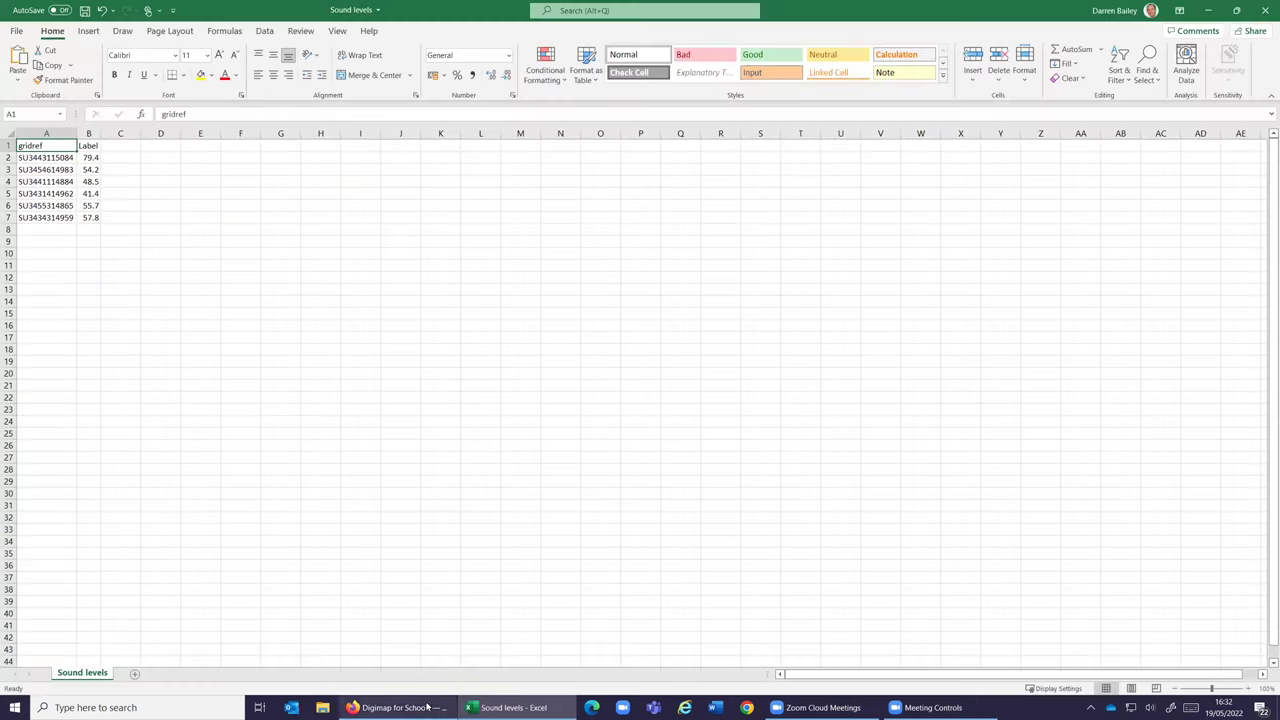
key(alt+Tab)
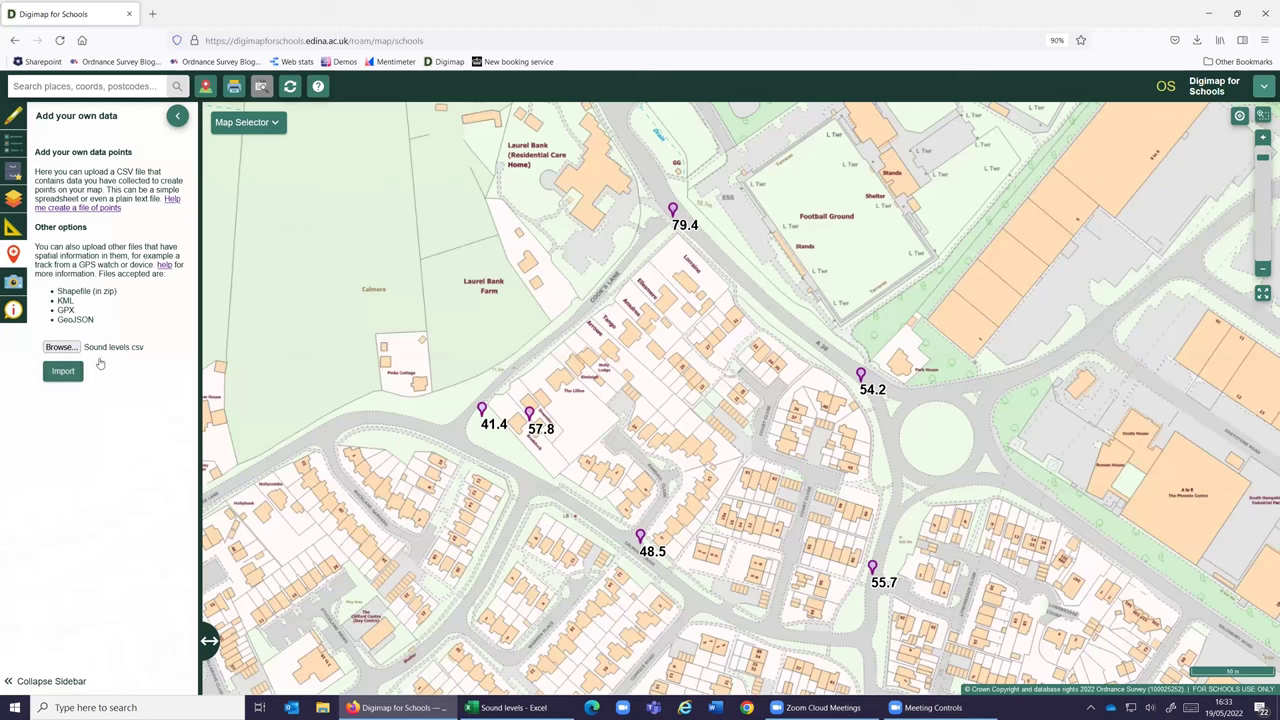
- Open the saved map "Avon Beach CSV" from the Secondary folder, replacing the current drawings
click(13, 170)
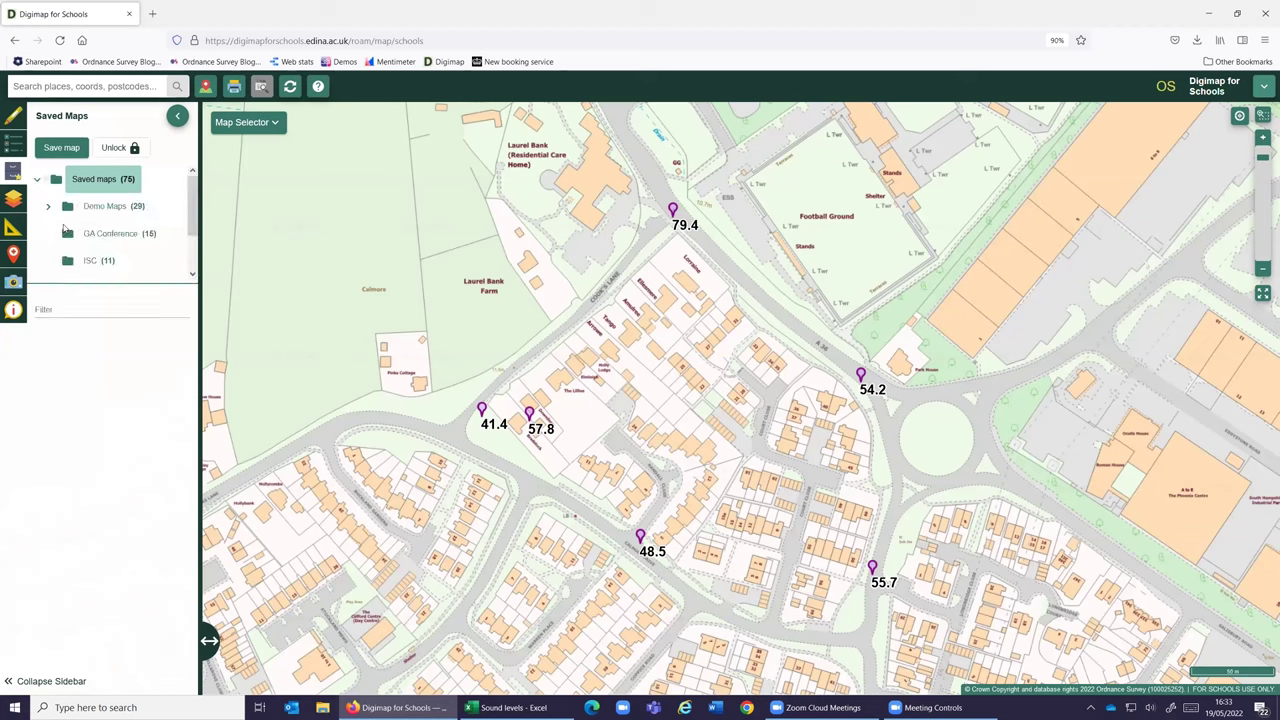
scroll(147, 238, down, 1)
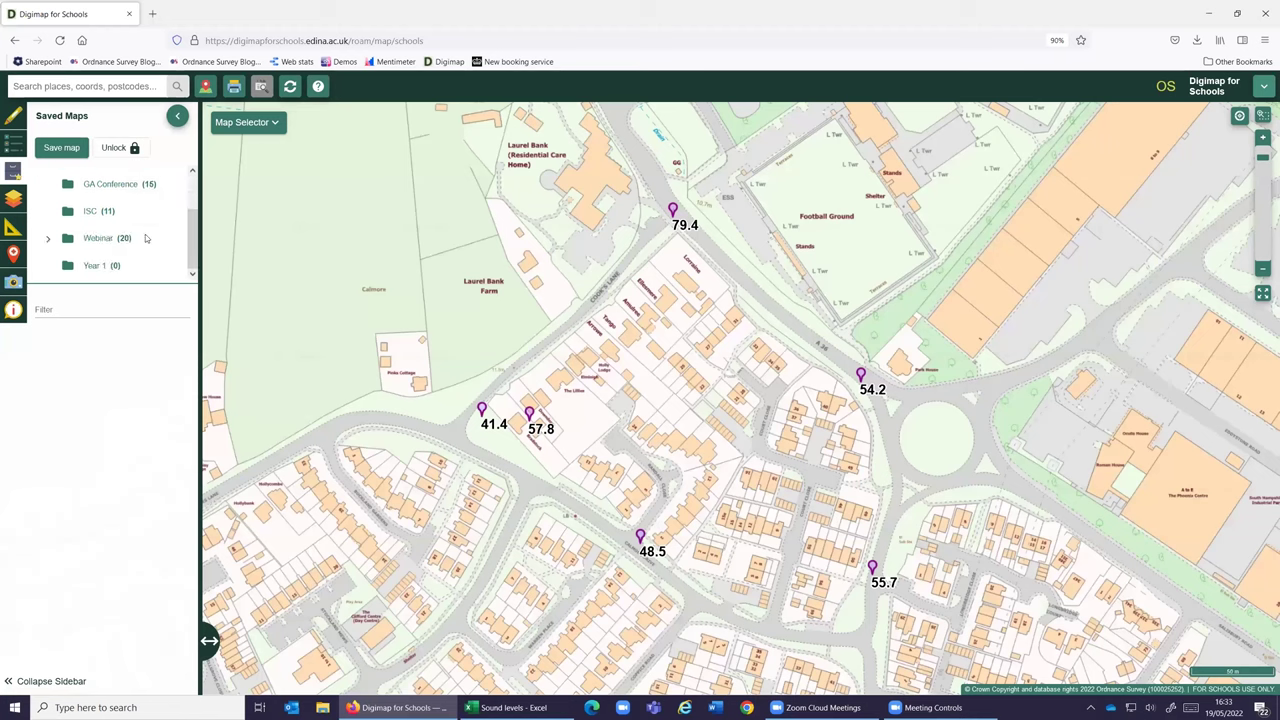
scroll(135, 236, up, 1)
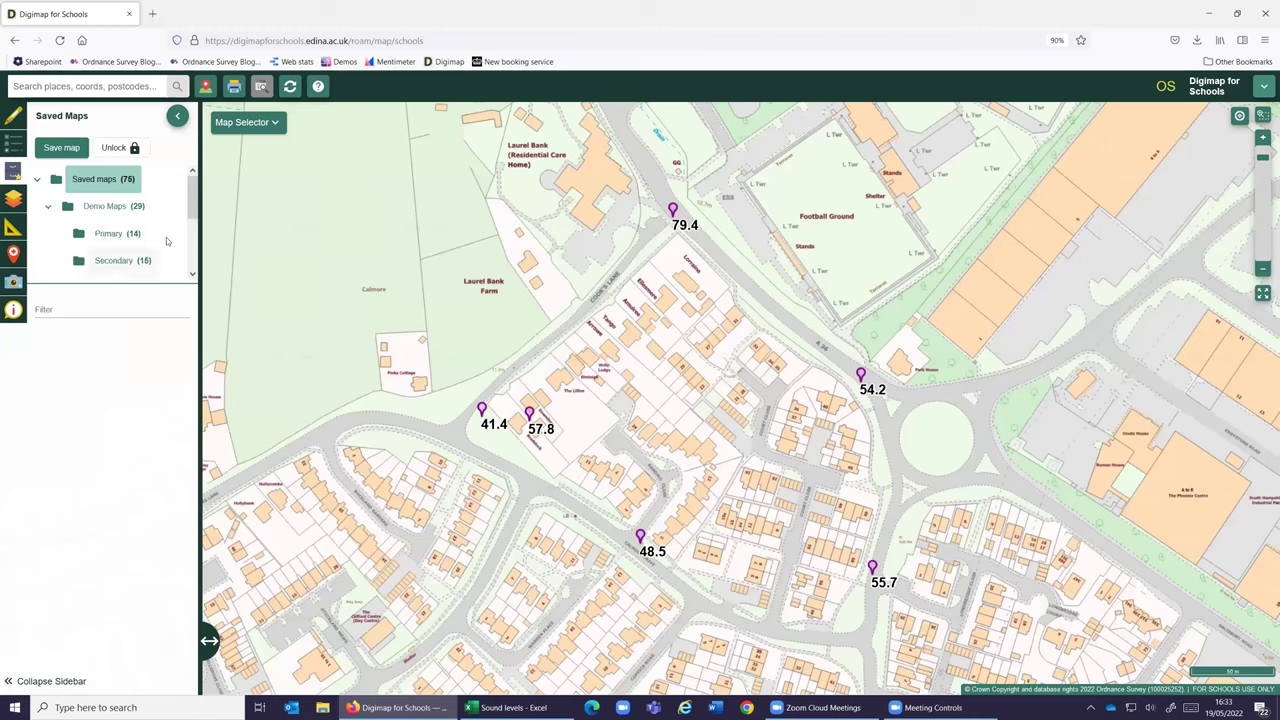
click(114, 260)
scroll(150, 230, down, 2)
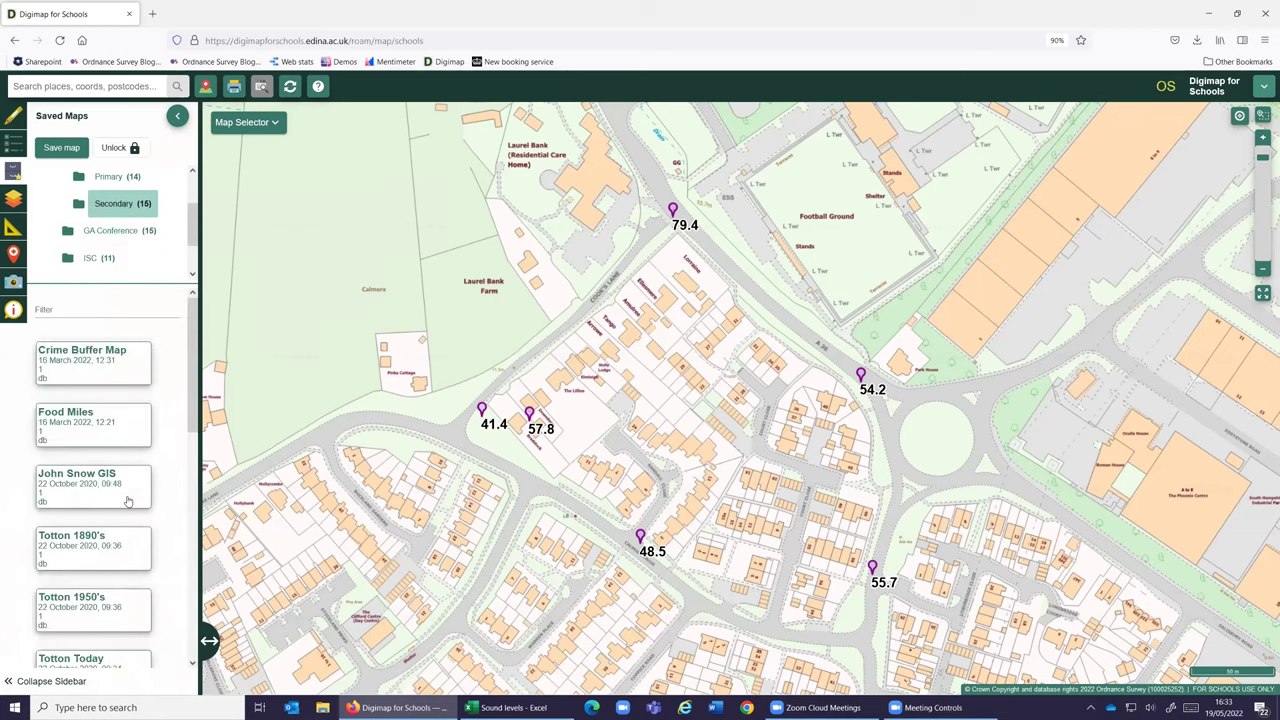
scroll(127, 497, down, 8)
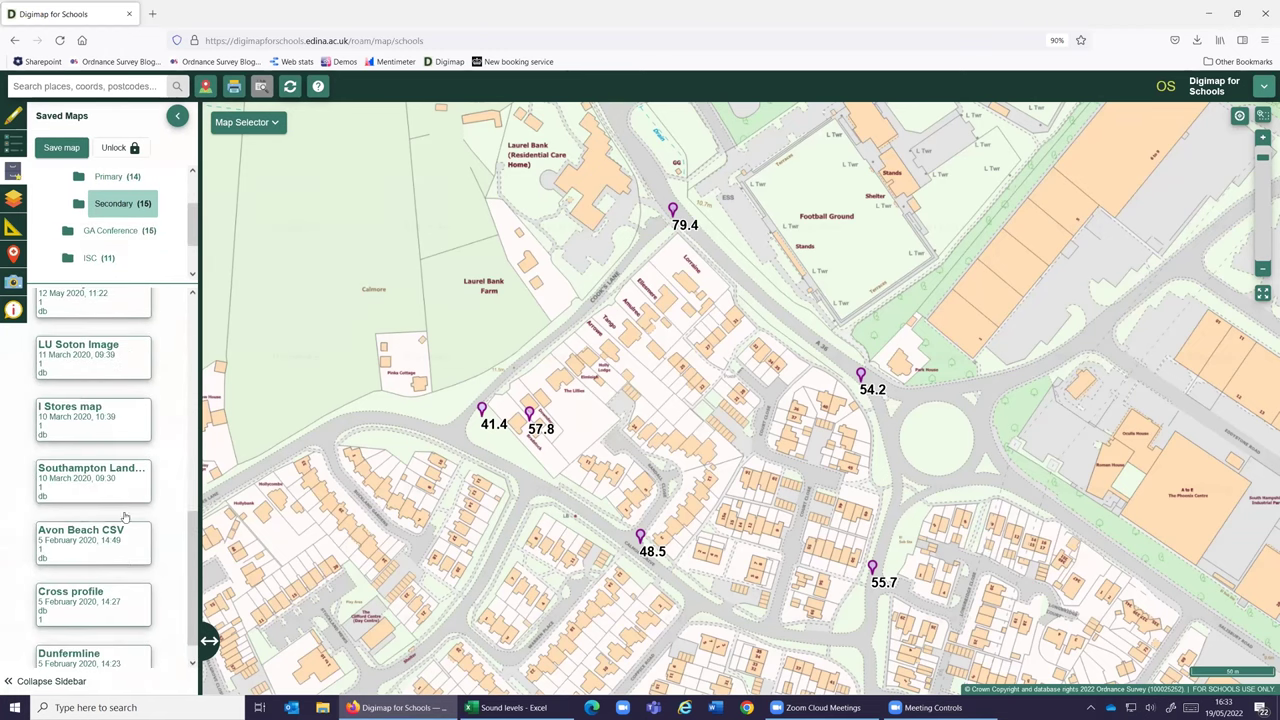
click(121, 551)
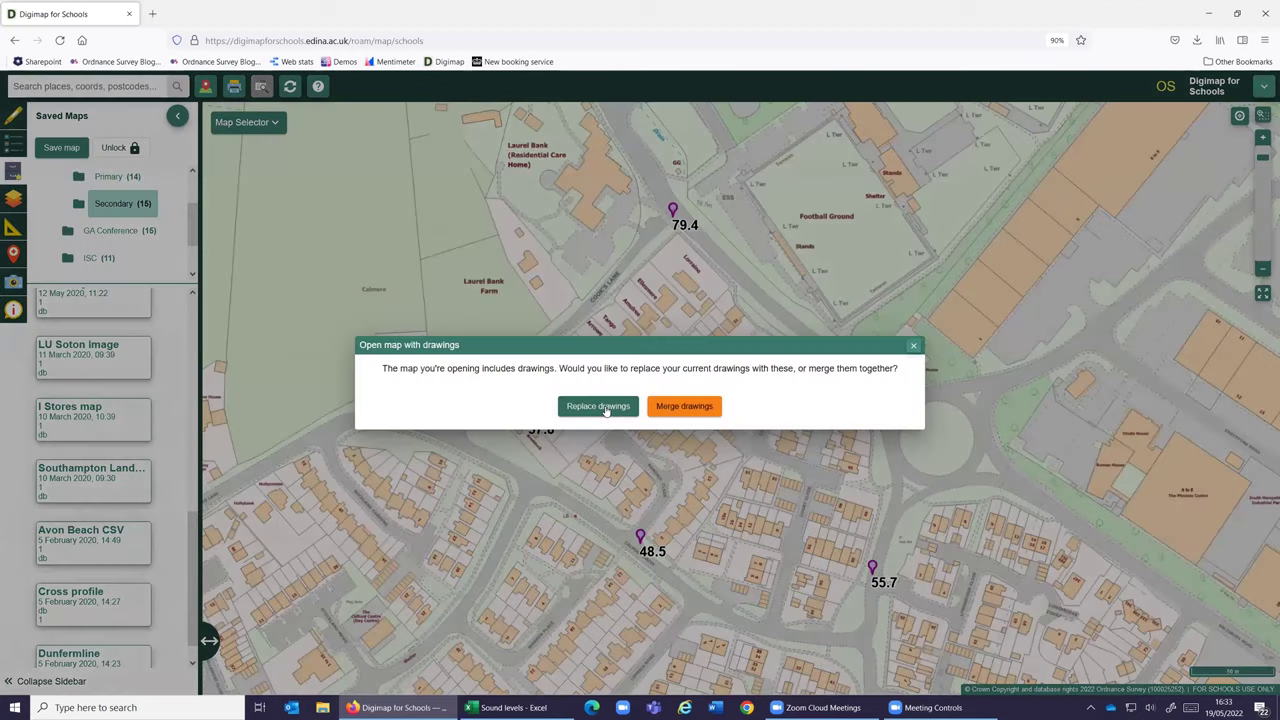
click(598, 406)
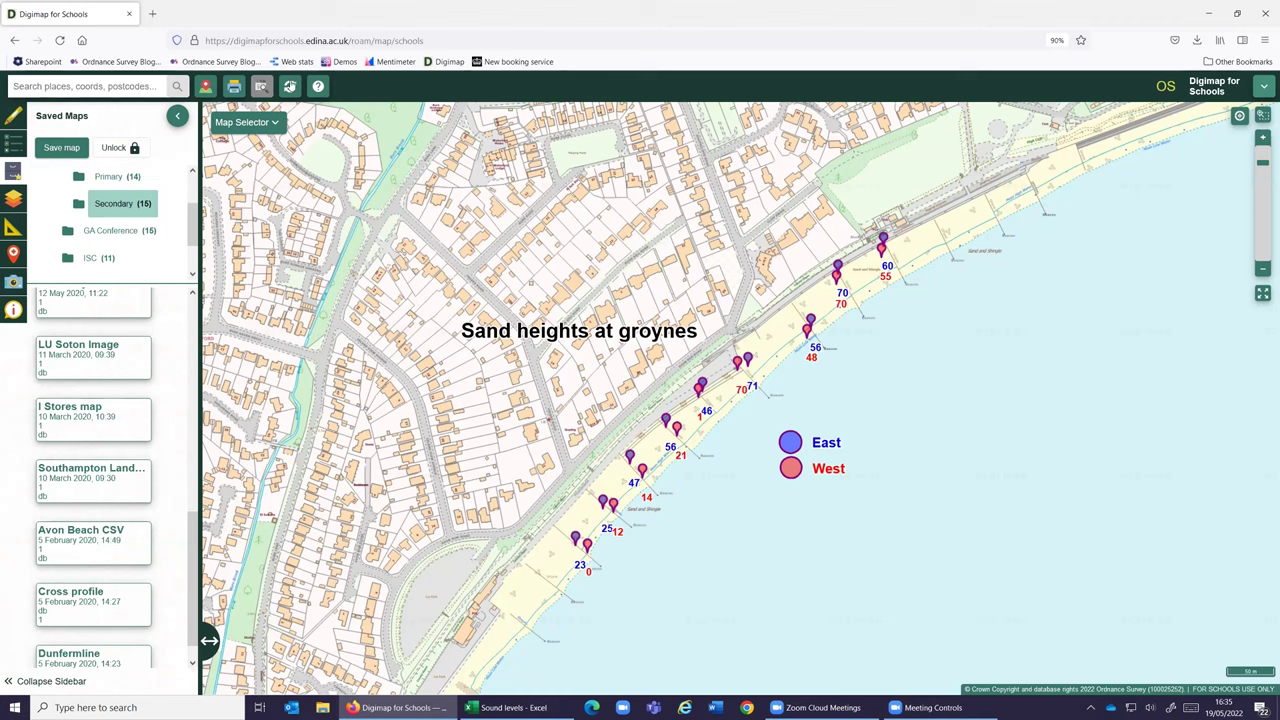
- Start again with a fresh map, discarding the beach drawings, and open the tool for adding your own data
click(290, 86)
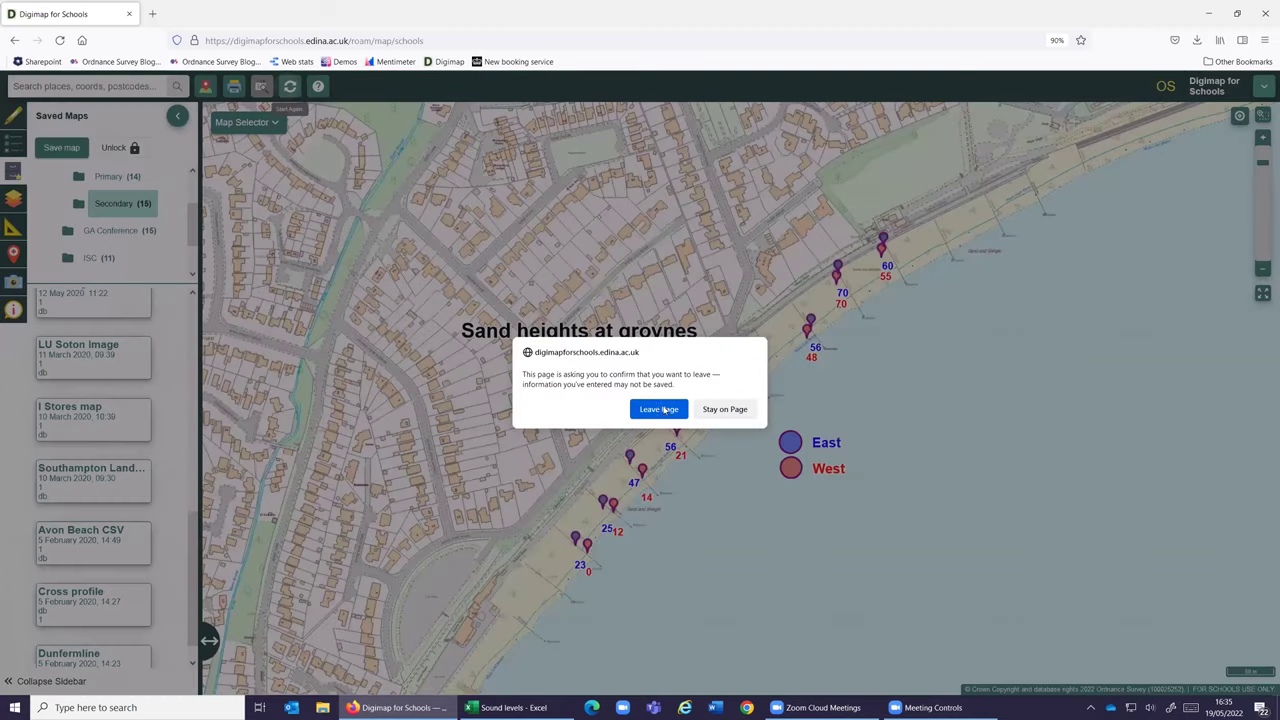
key(Return)
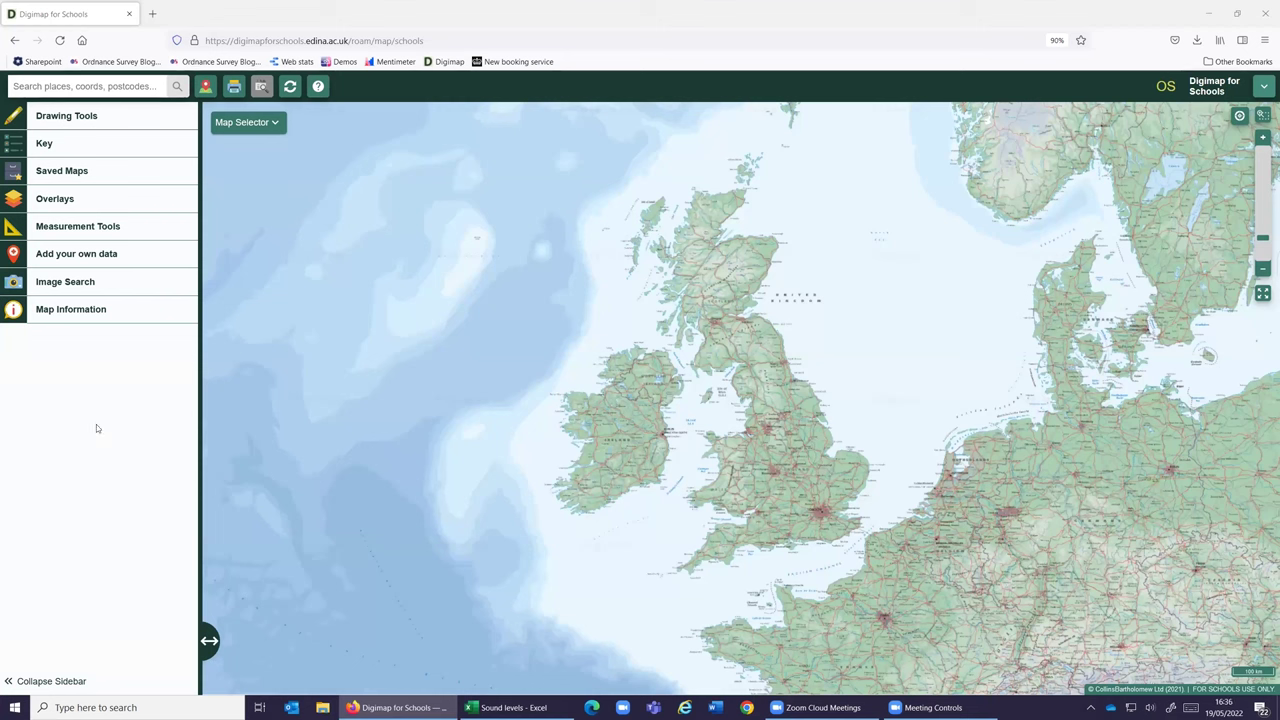
click(13, 258)
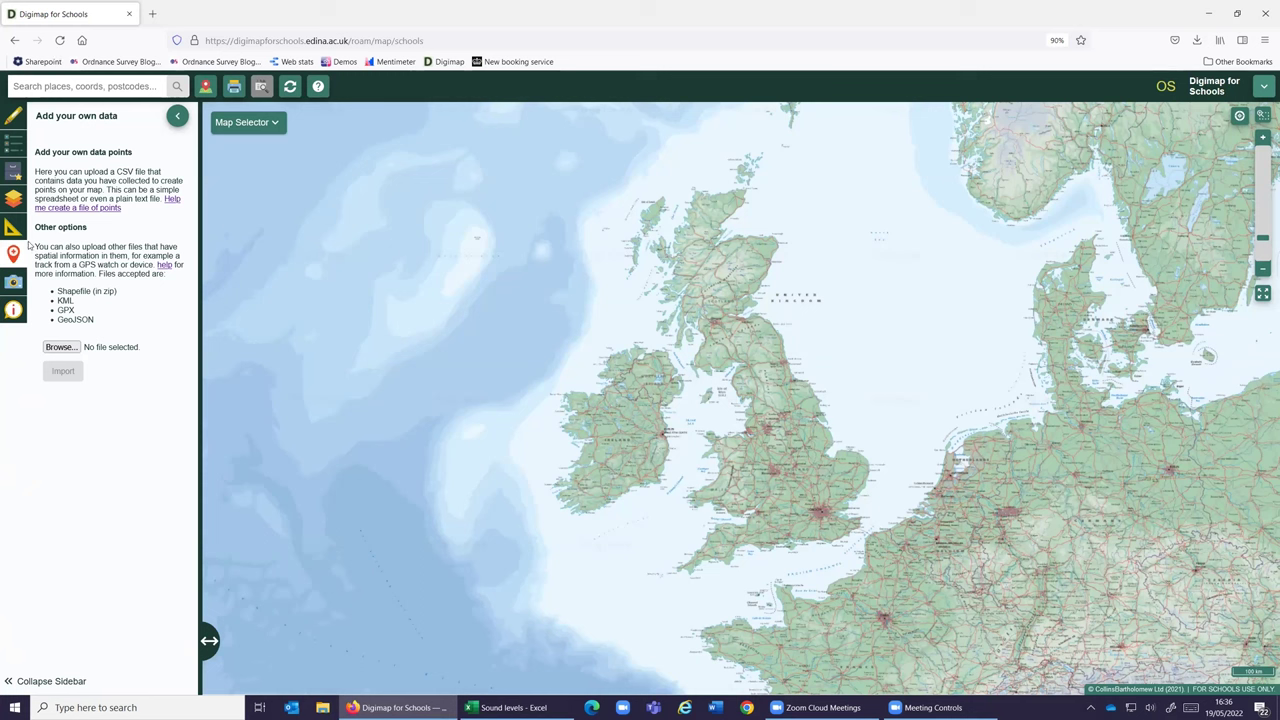
- Import the GPX track "17-May-2022-1444.gpx" from the DFS Webinar folder onto the map
click(60, 347)
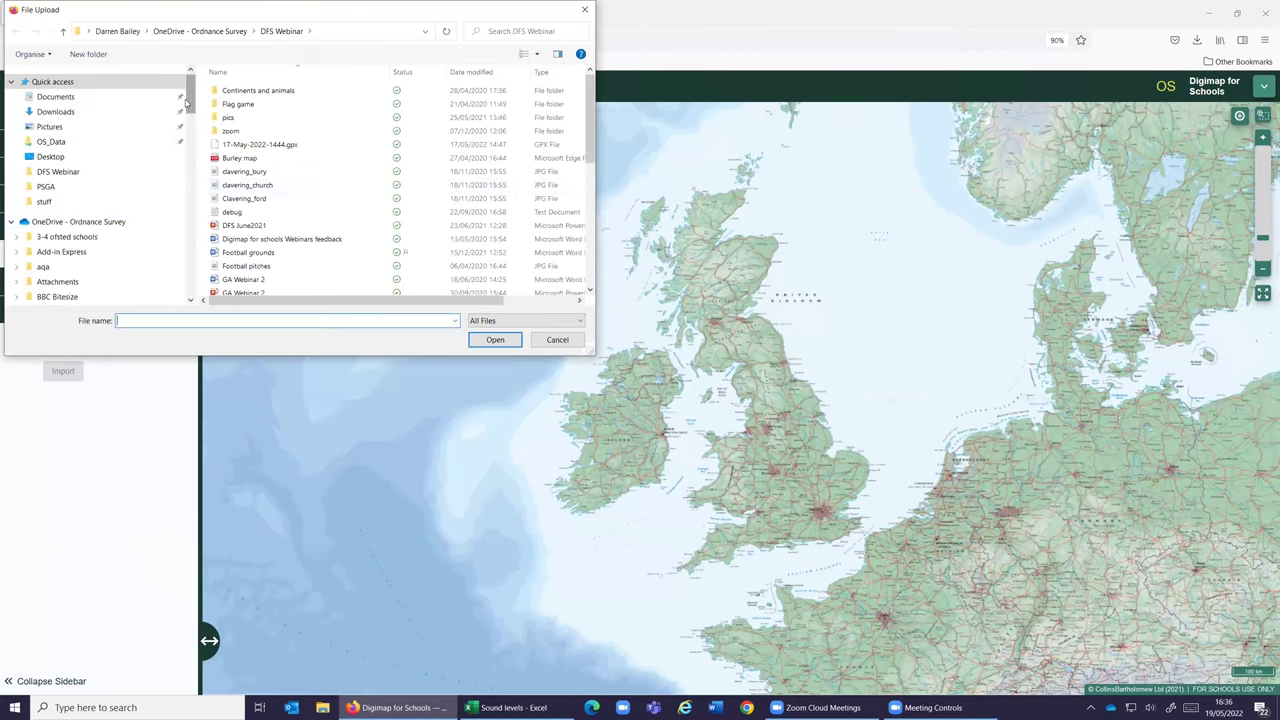
scroll(281, 152, down, 1)
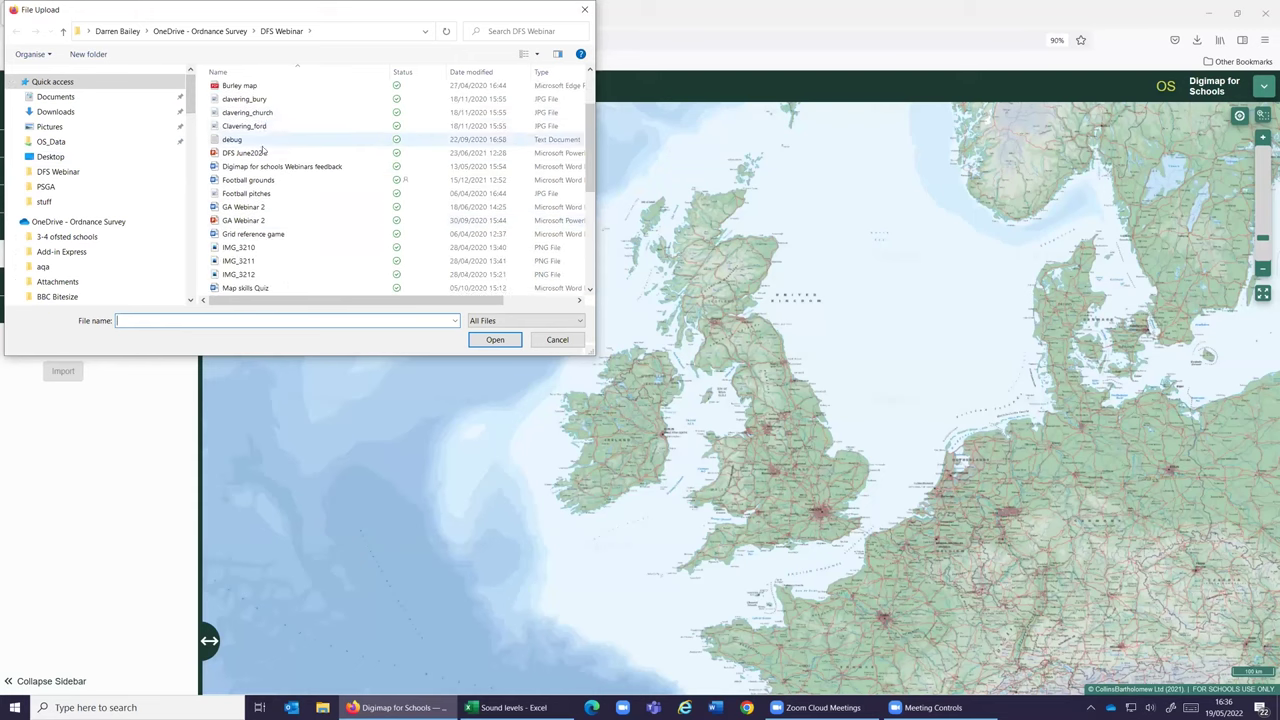
scroll(281, 152, up, 1)
click(260, 144)
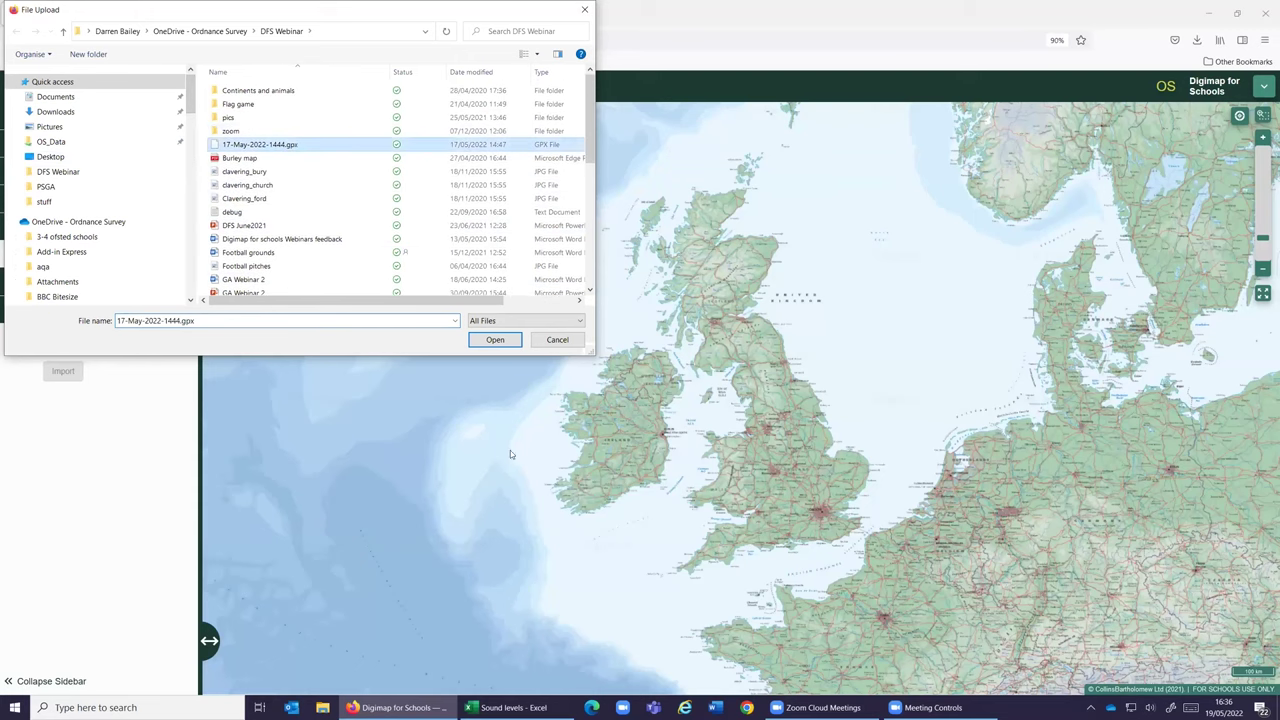
click(485, 341)
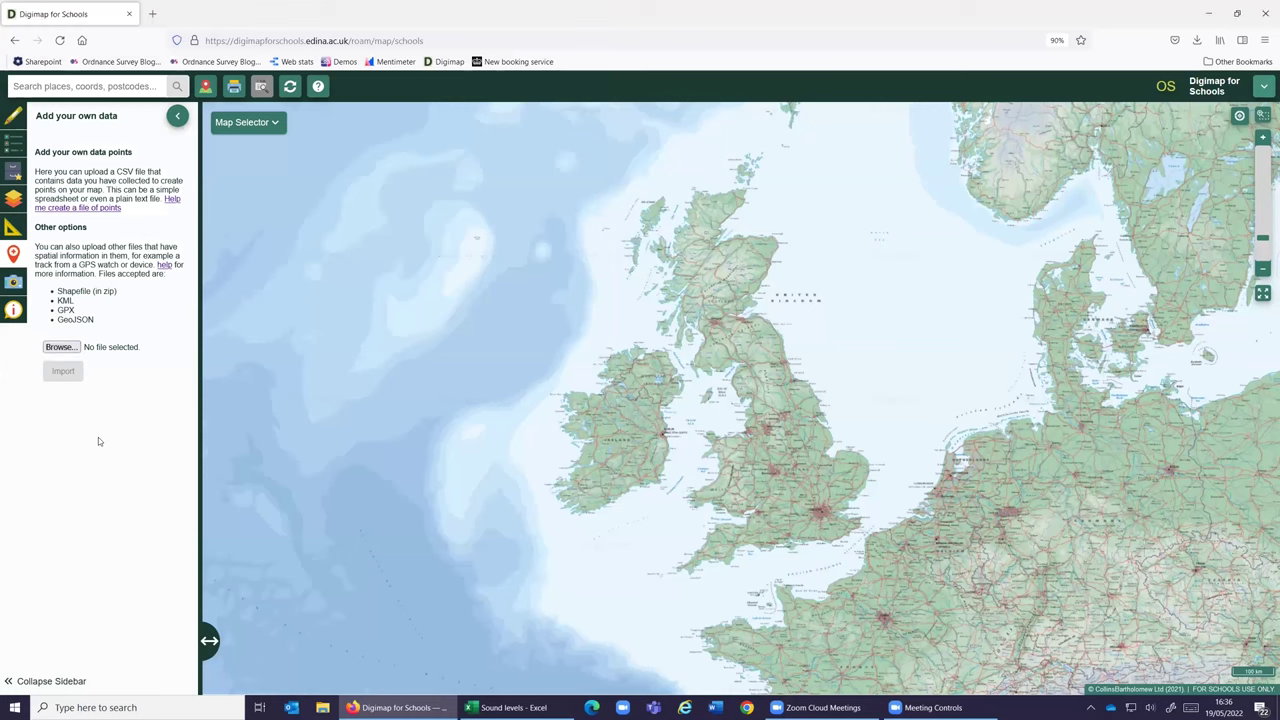
click(63, 371)
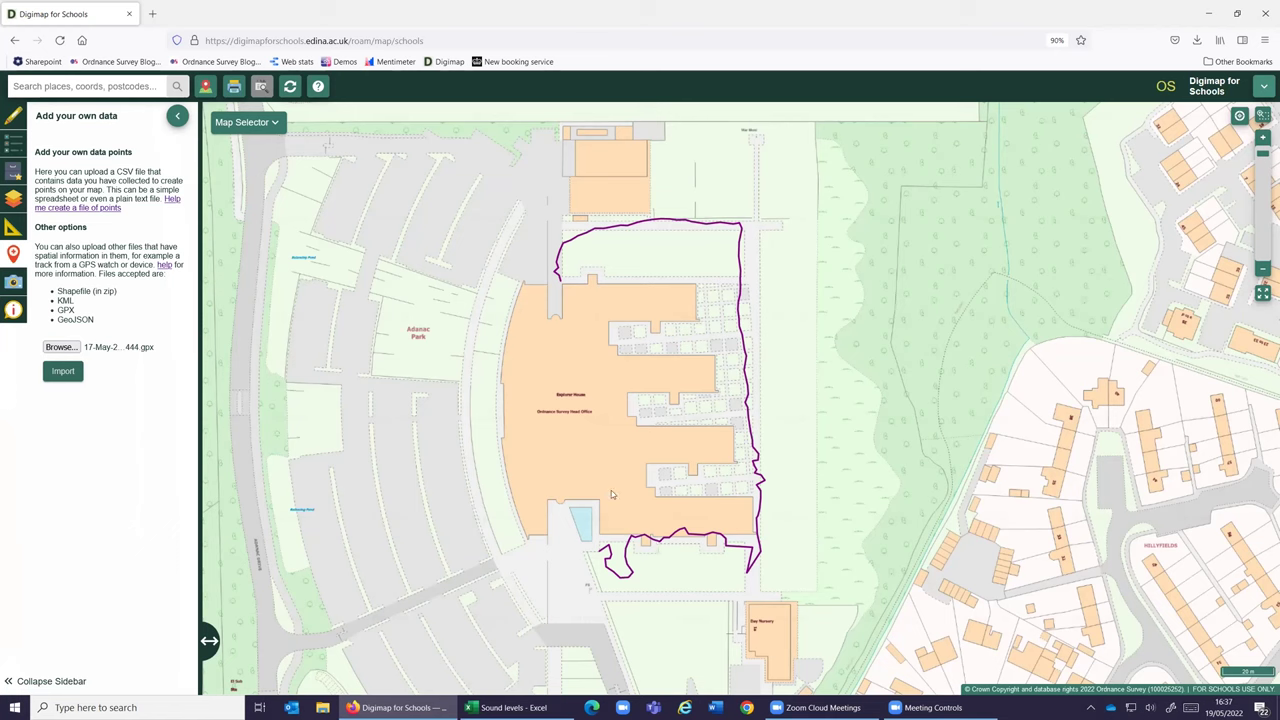
- Add a metric measurement label to the imported track on the eastern side of the building
mouse_move(12, 117)
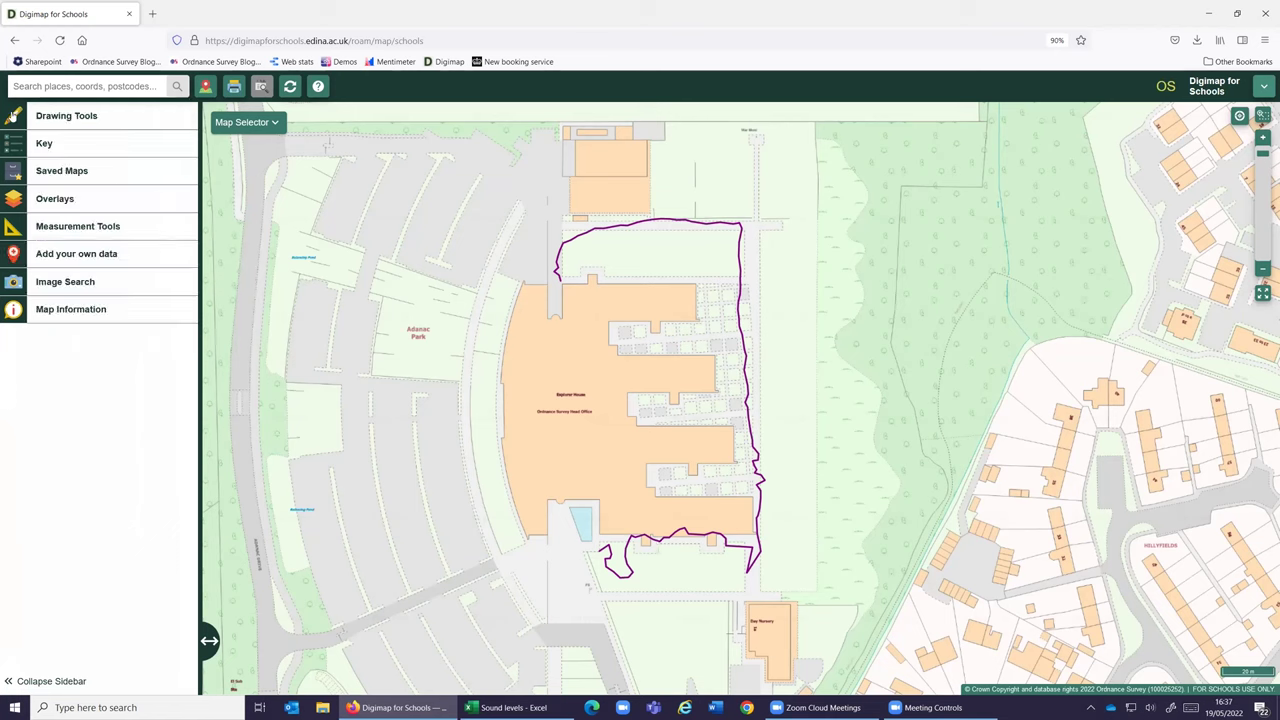
click(50, 118)
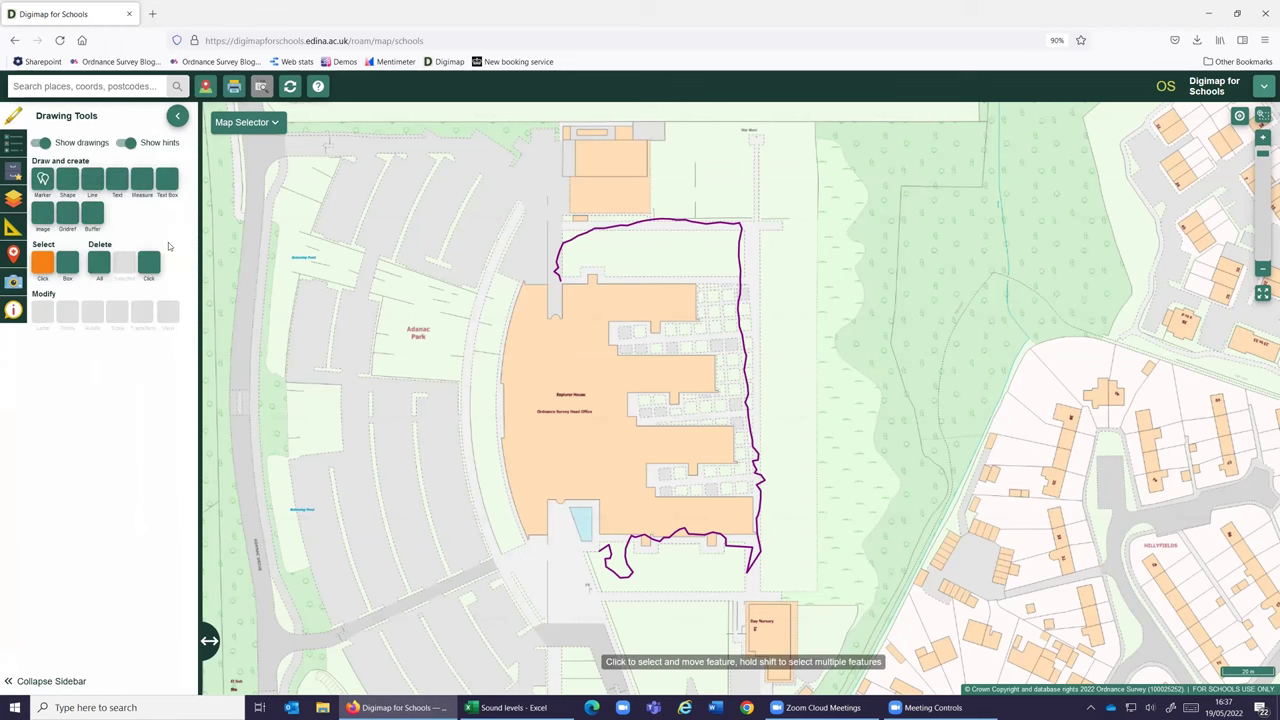
click(142, 180)
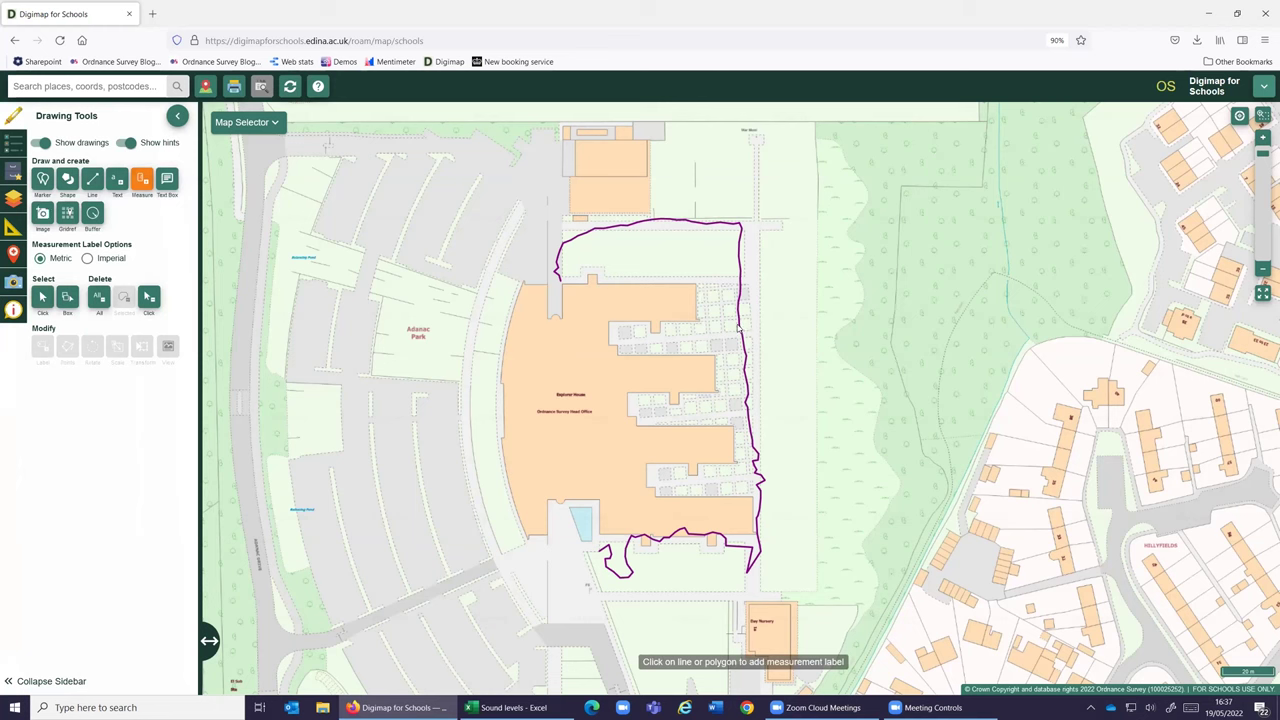
click(741, 332)
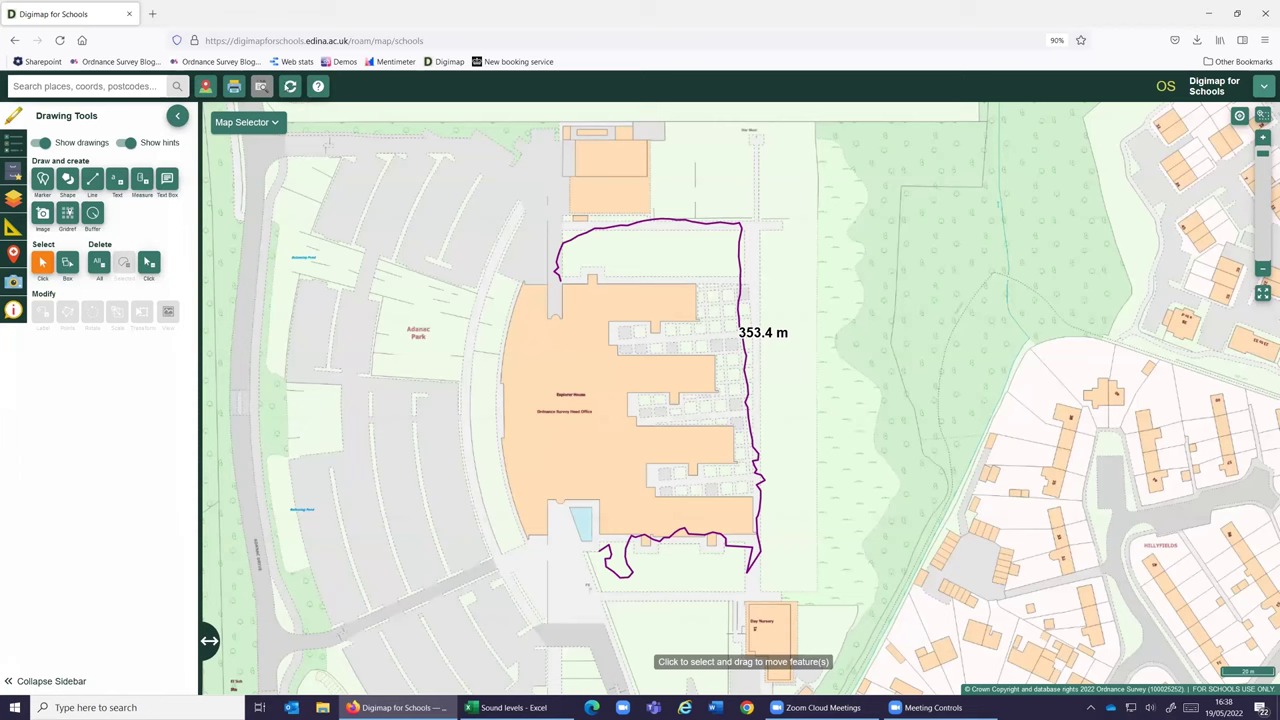
- Open the Digimap for Schools website in a new browser tab and go to its Learning Resources page
right_click(1212, 88)
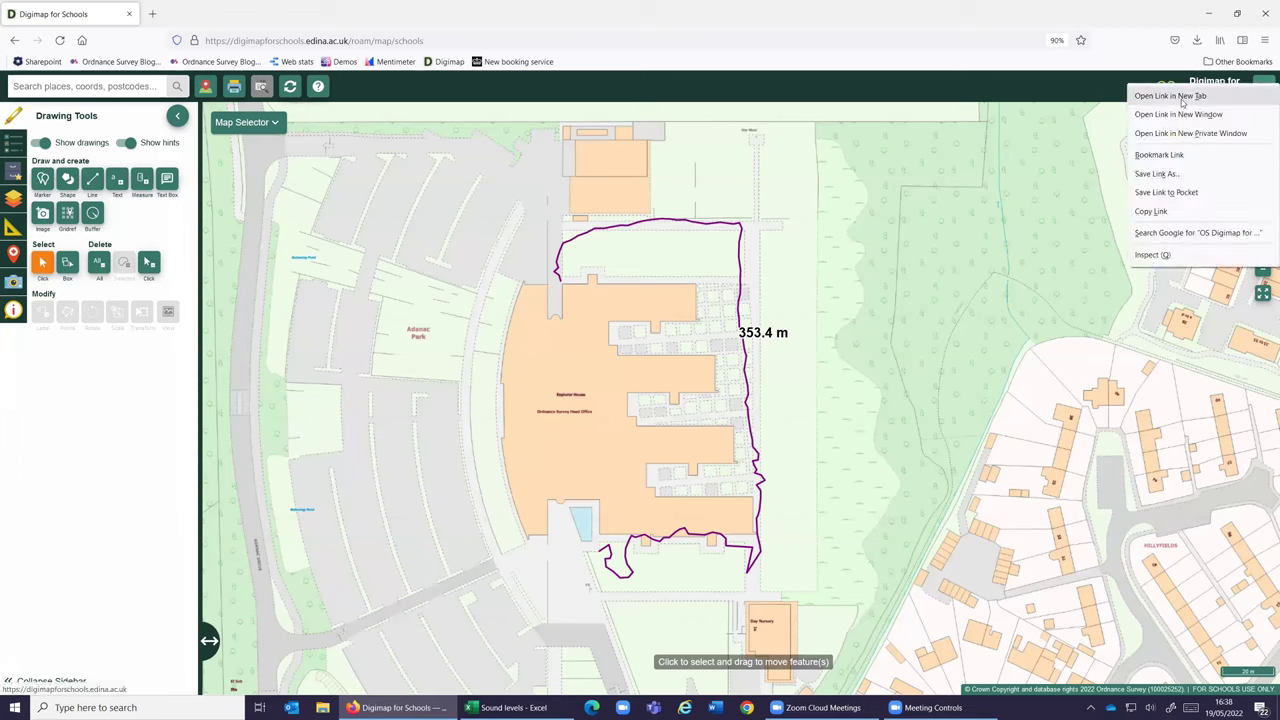
click(1172, 96)
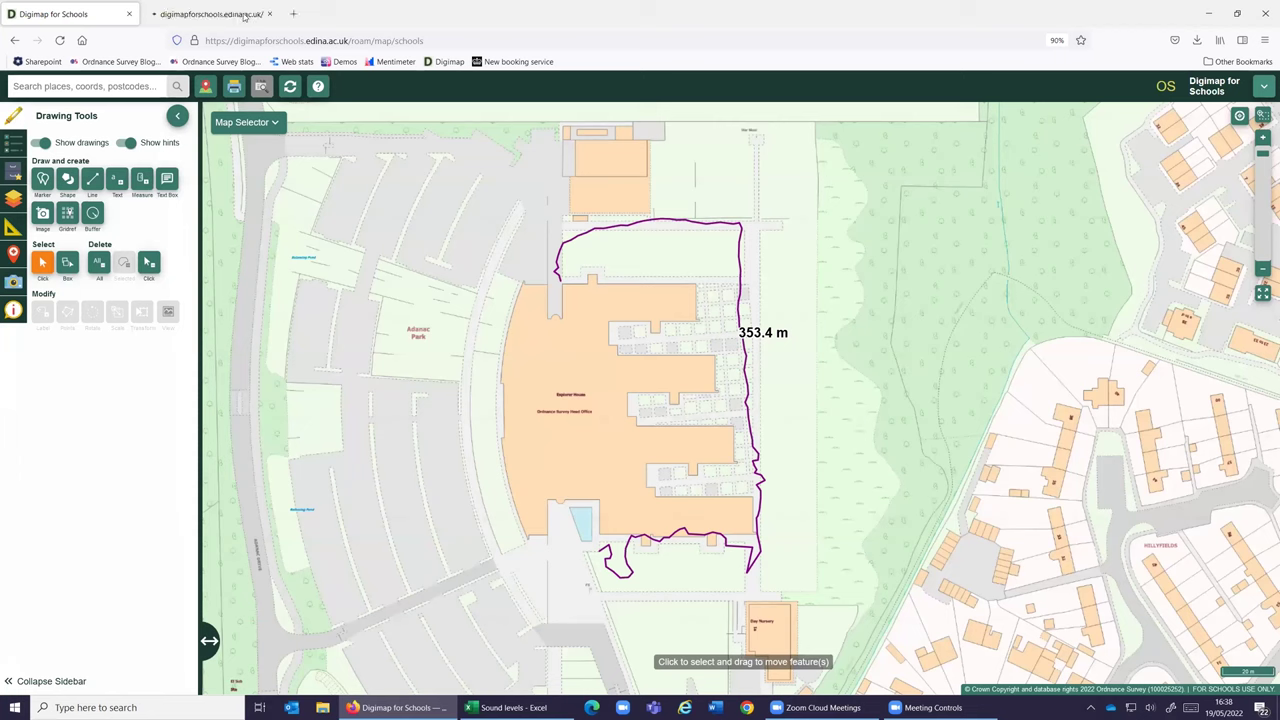
click(210, 14)
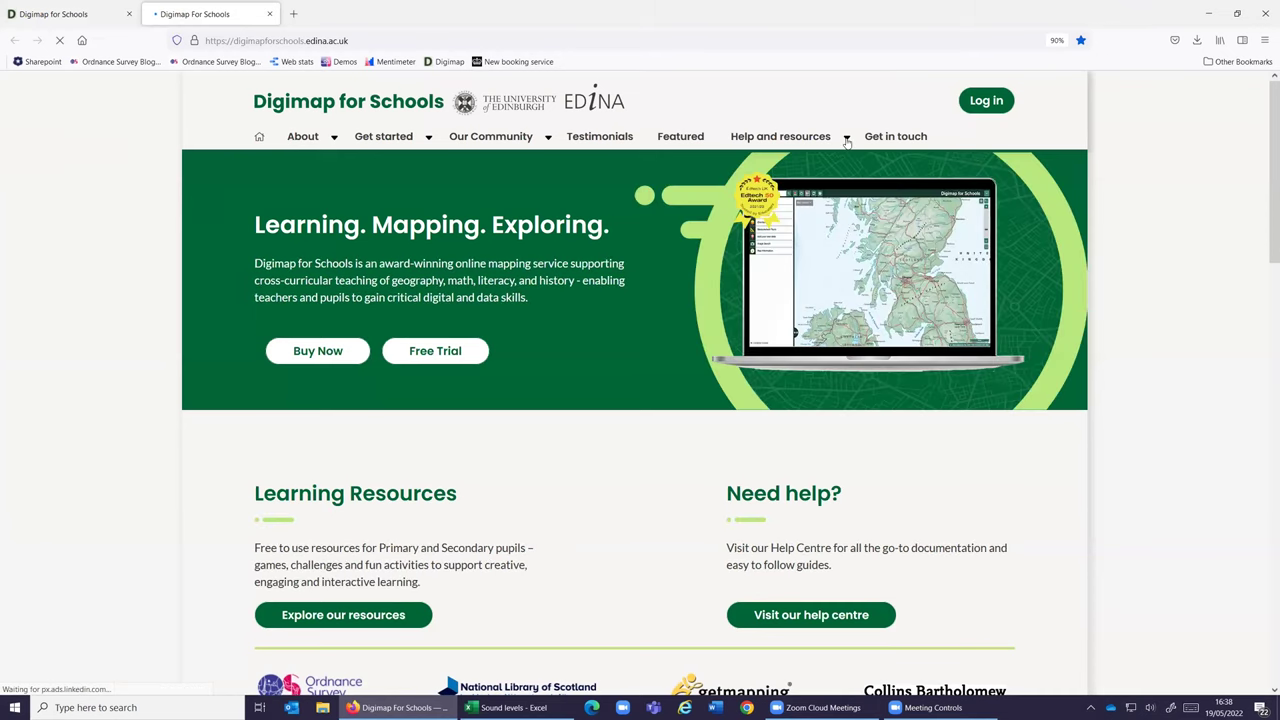
mouse_move(847, 142)
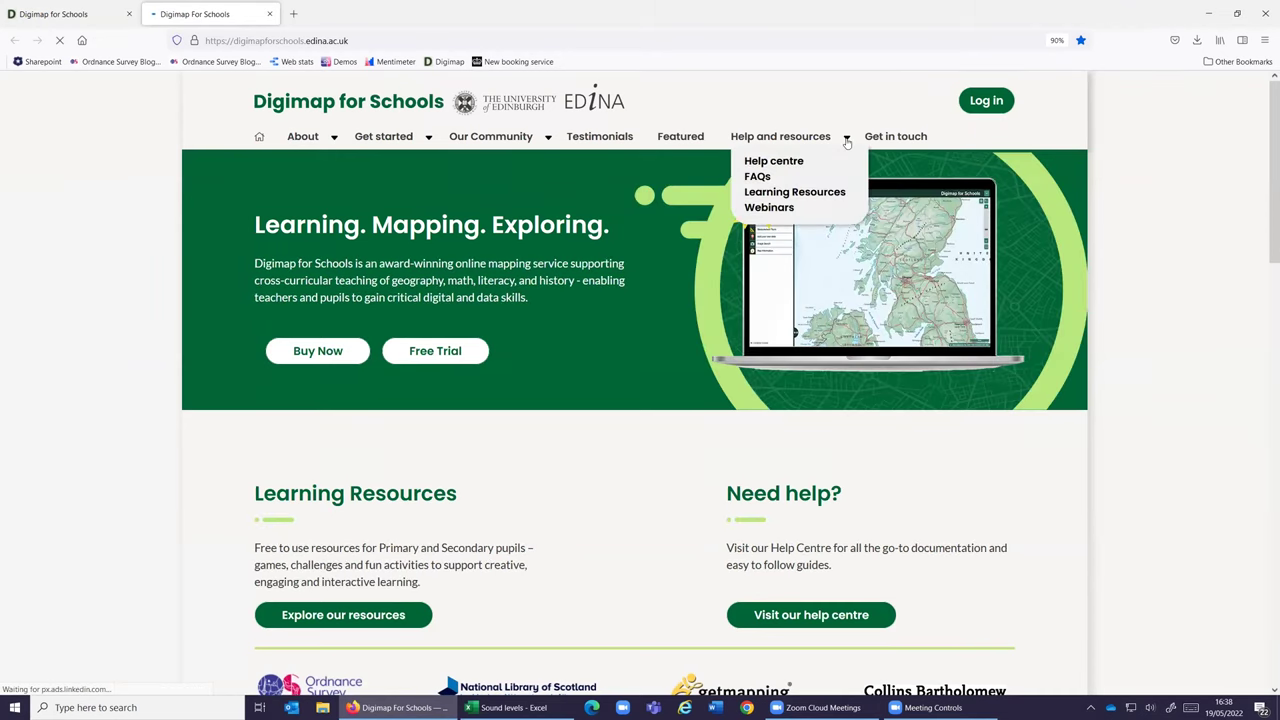
click(822, 194)
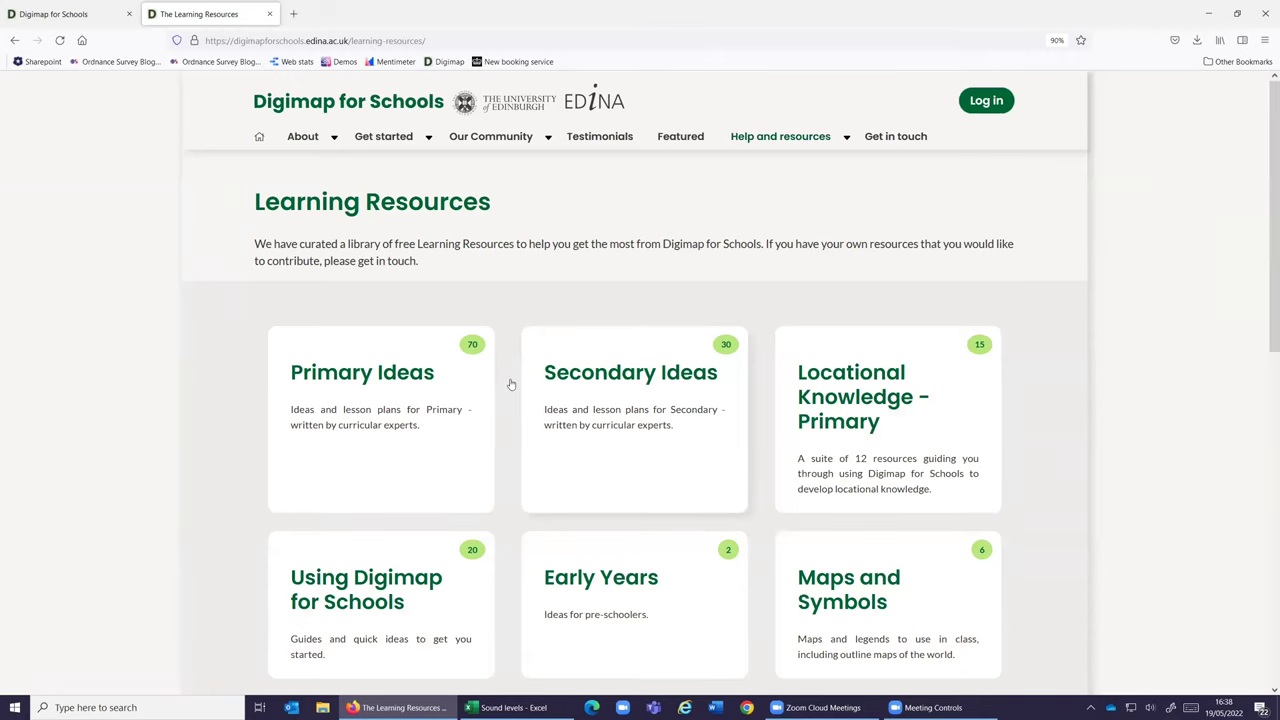
- Filter the Primary Ideas resources by the subject Geographical Skills and Fieldwork, and look through the matching resources
click(407, 378)
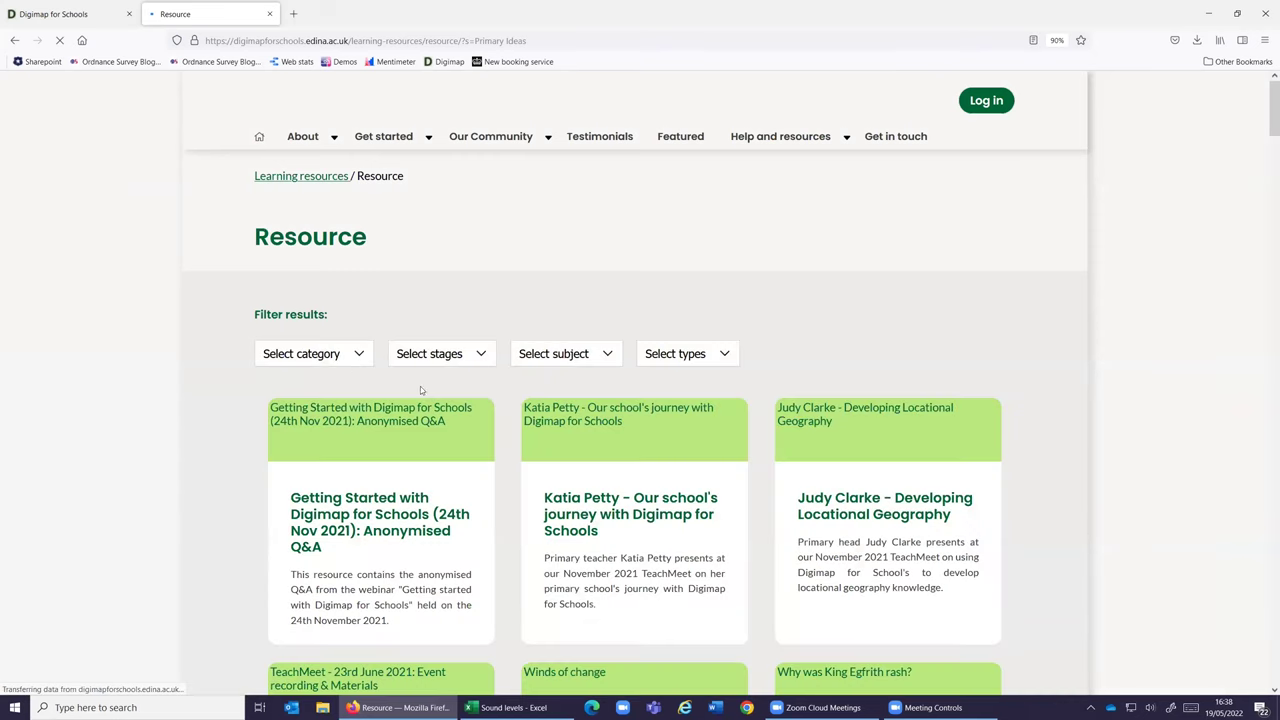
click(359, 354)
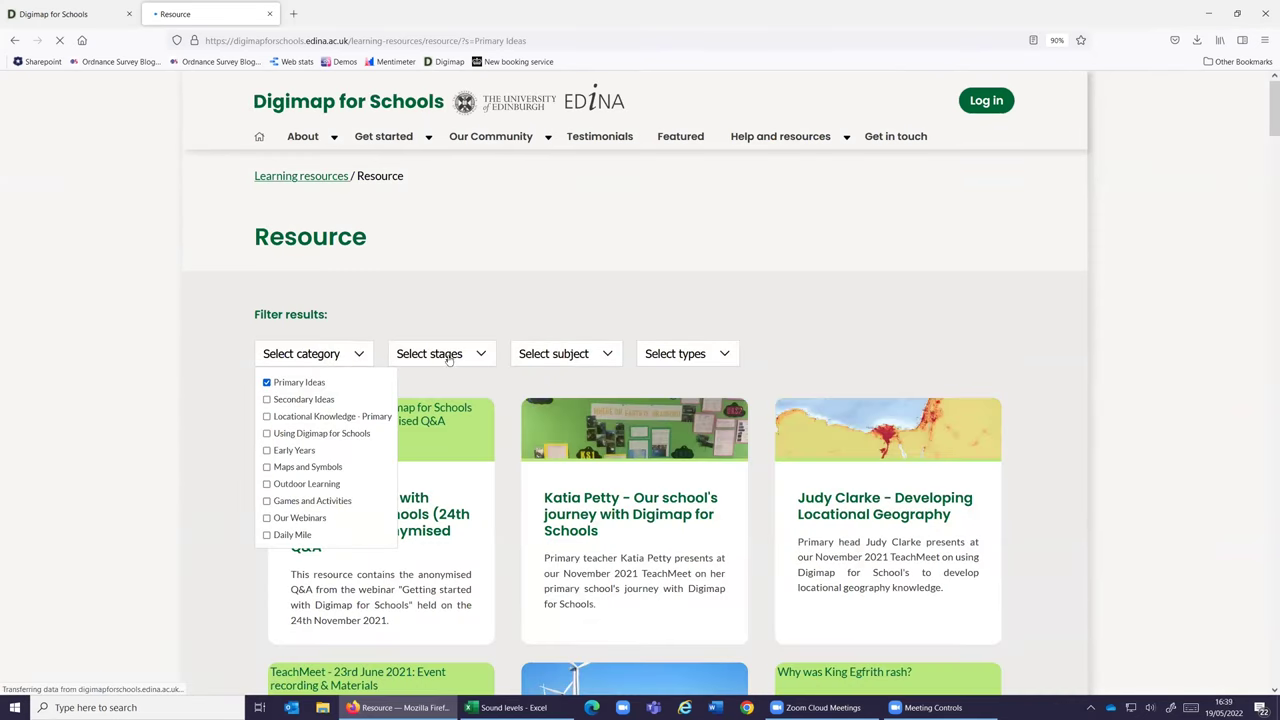
click(612, 353)
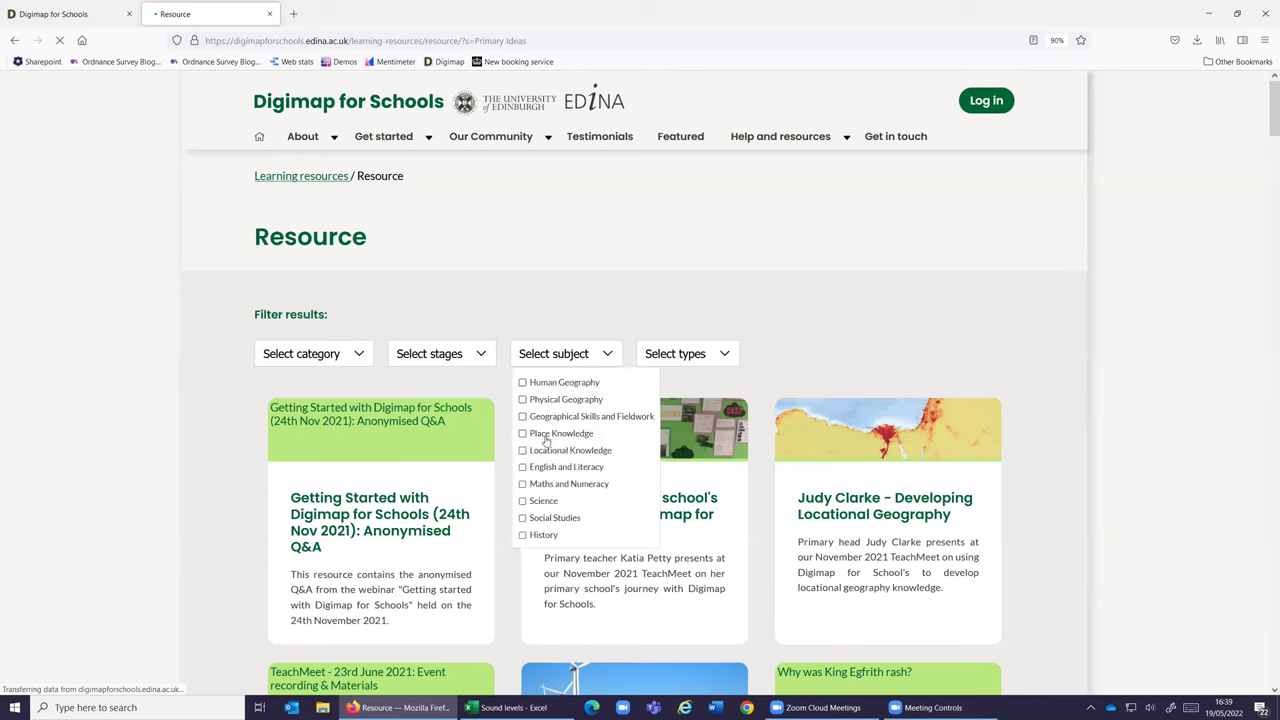
click(522, 416)
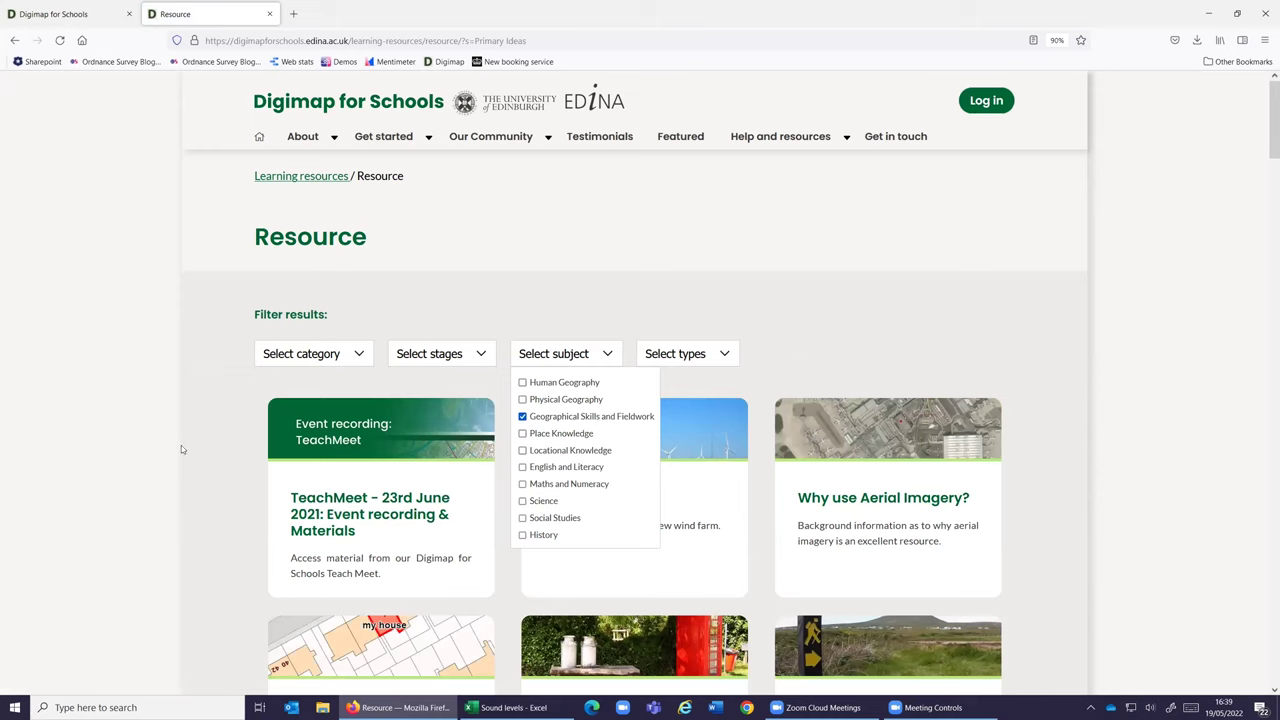
scroll(225, 438, down, 3)
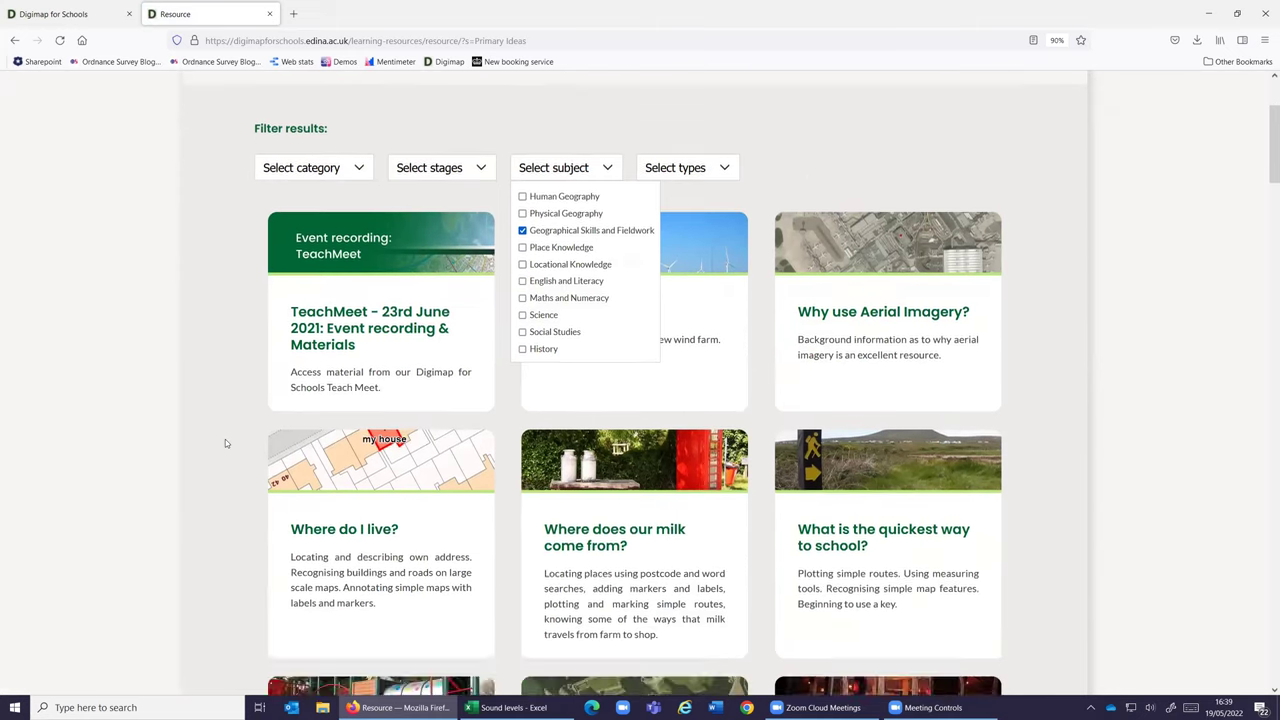
scroll(225, 439, down, 8)
scroll(225, 438, down, 6)
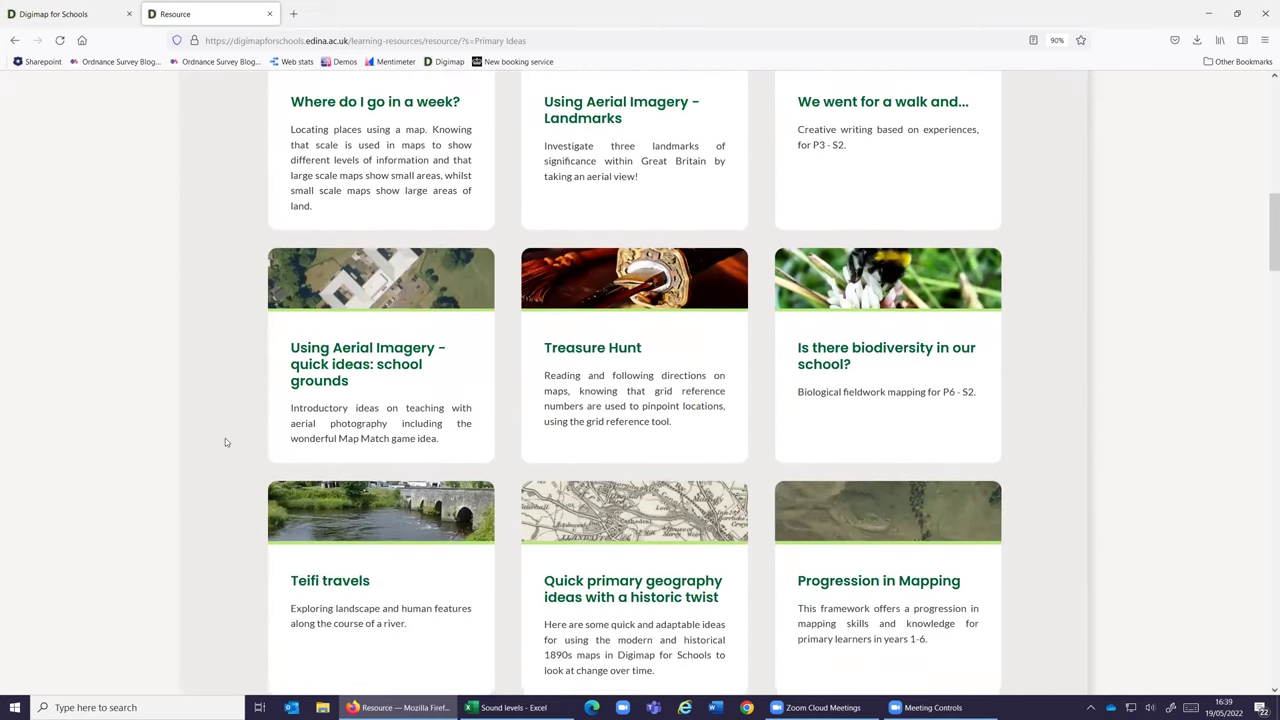
scroll(226, 438, down, 8)
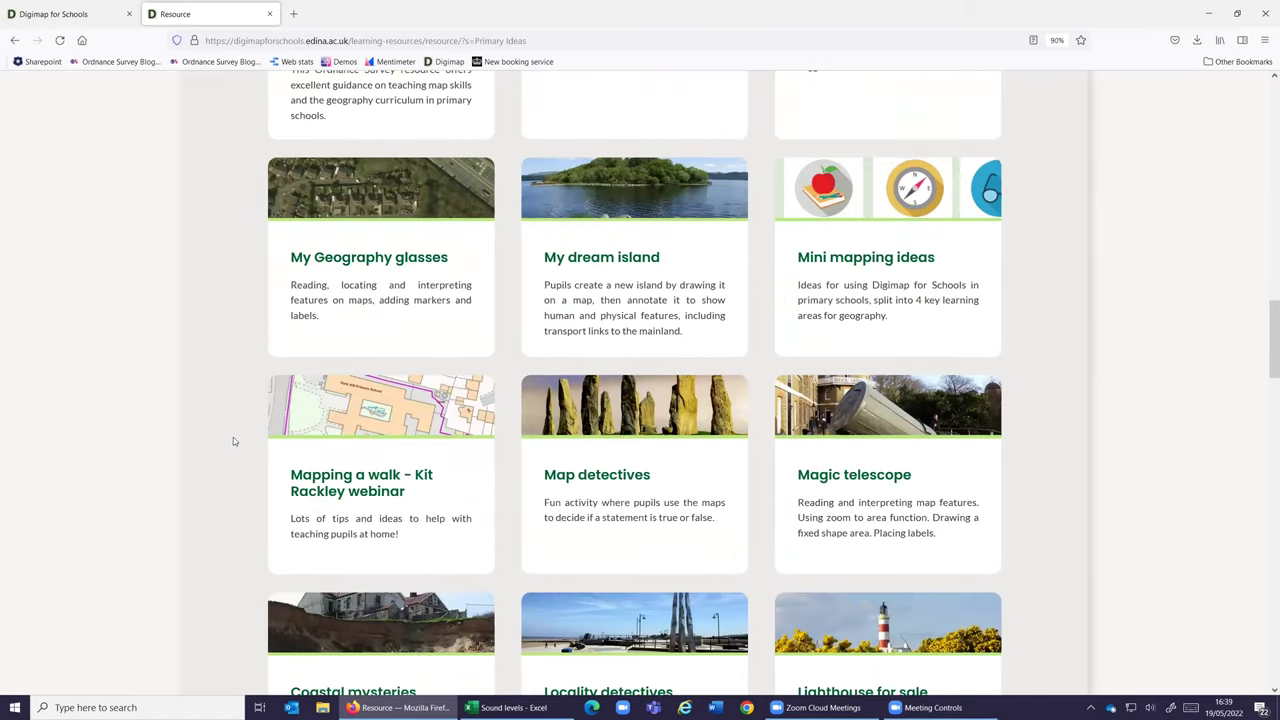
scroll(235, 441, down, 2)
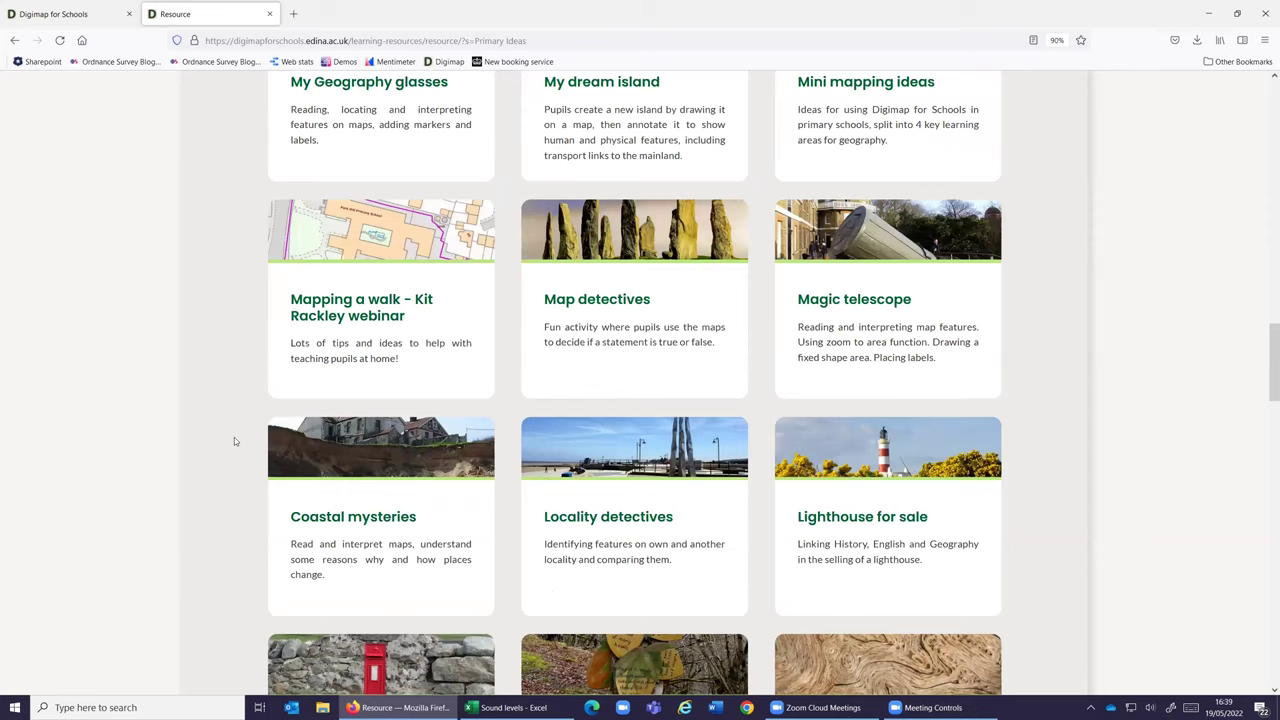
scroll(234, 441, up, 10)
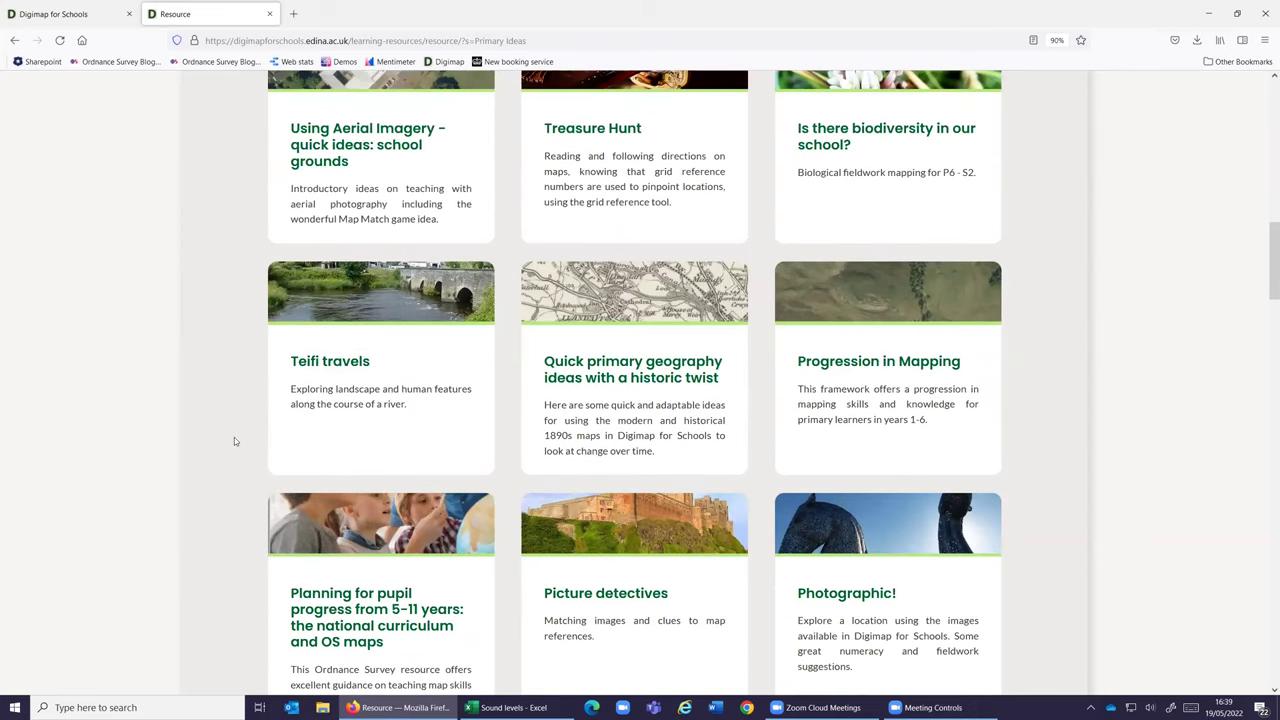
scroll(234, 437, up, 6)
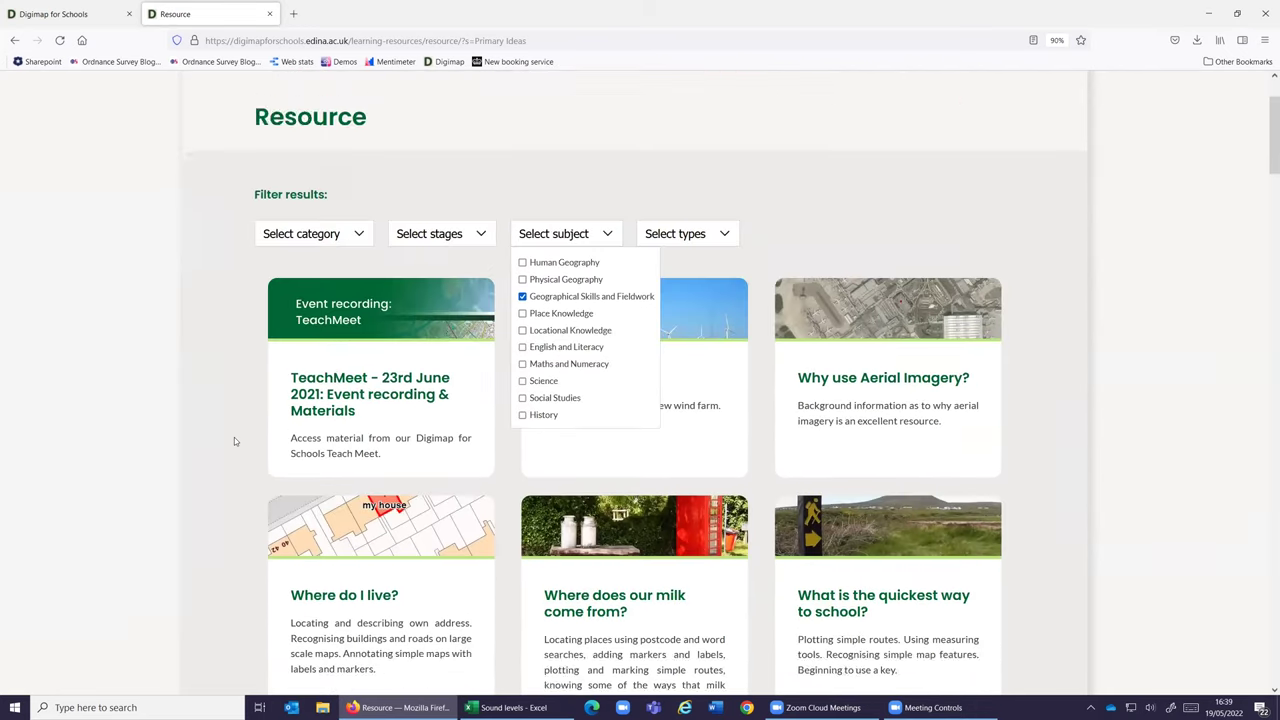
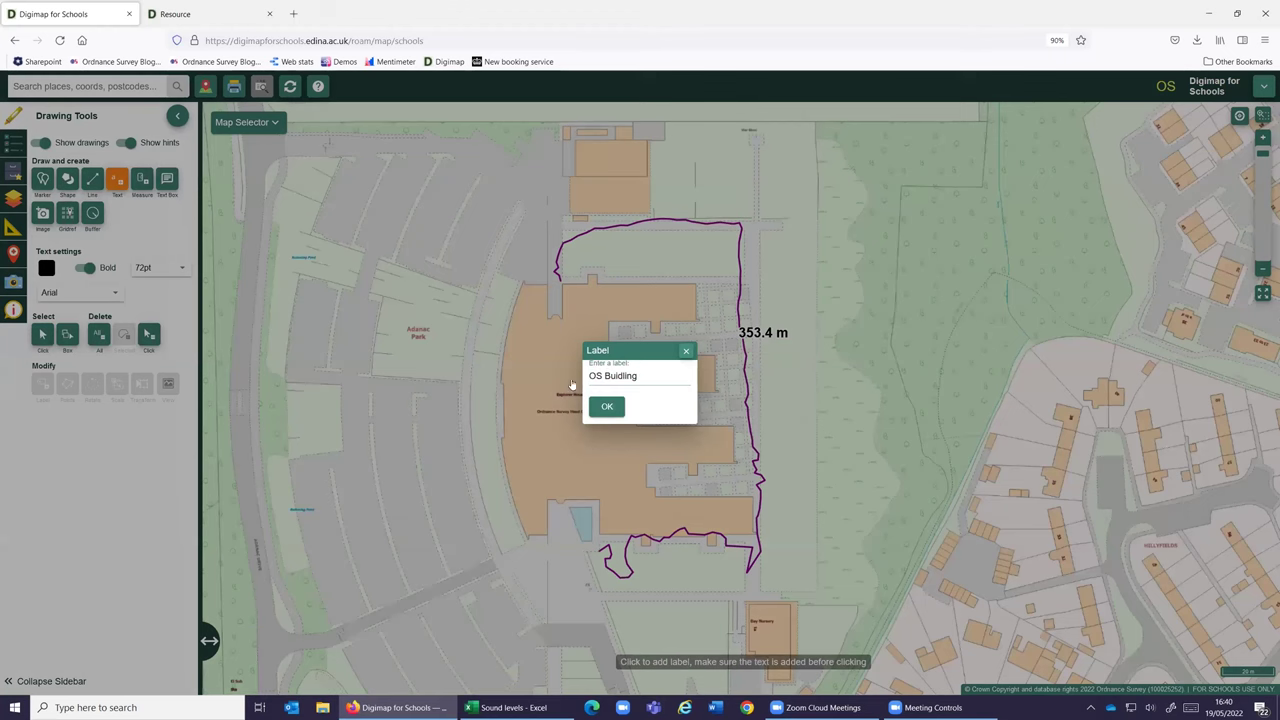
- Place the 72pt text label "OS Buidling" northwest of the Ordnance Survey head office and reduce its font size
click(471, 286)
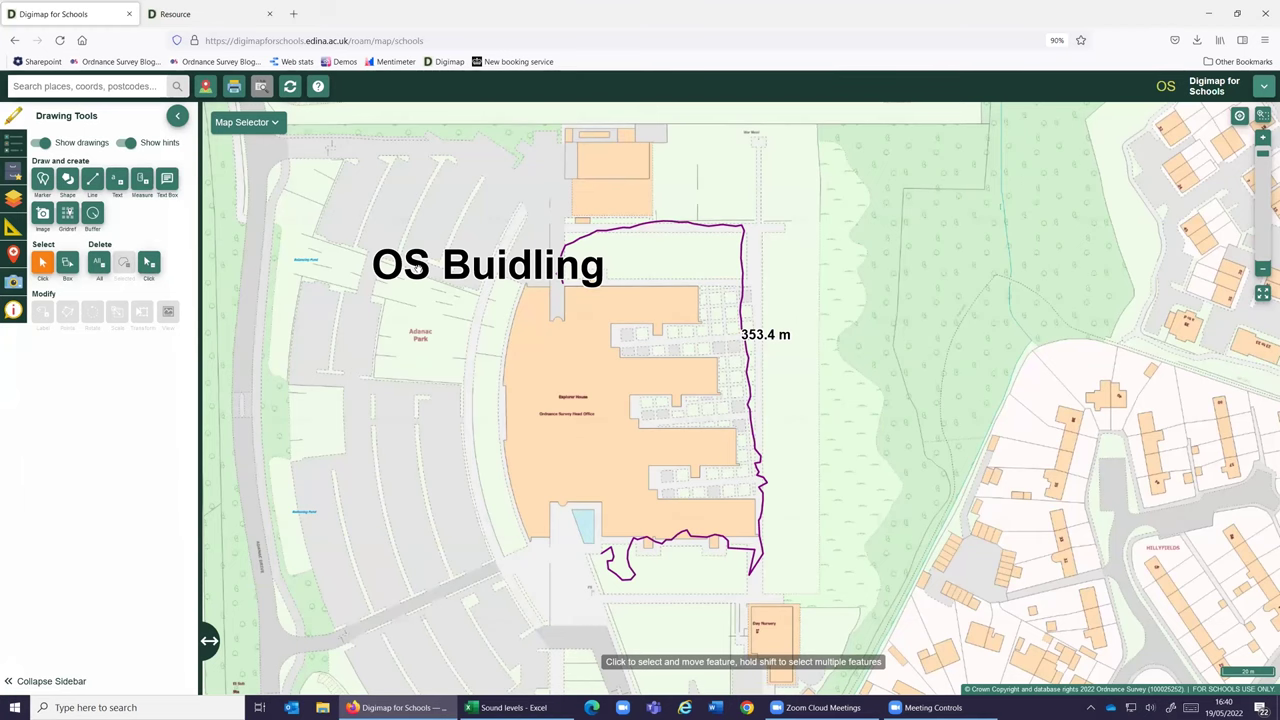
double_click(387, 264)
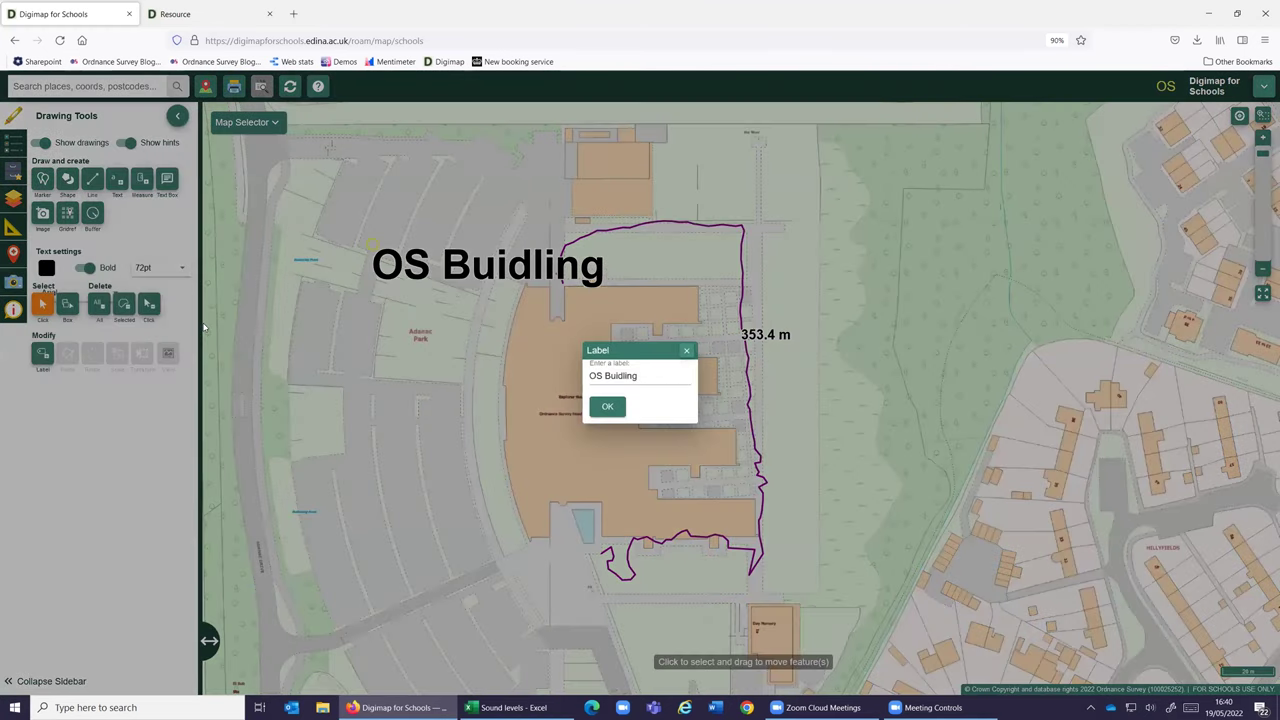
click(182, 268)
click(182, 268)
scroll(193, 246, up, 3)
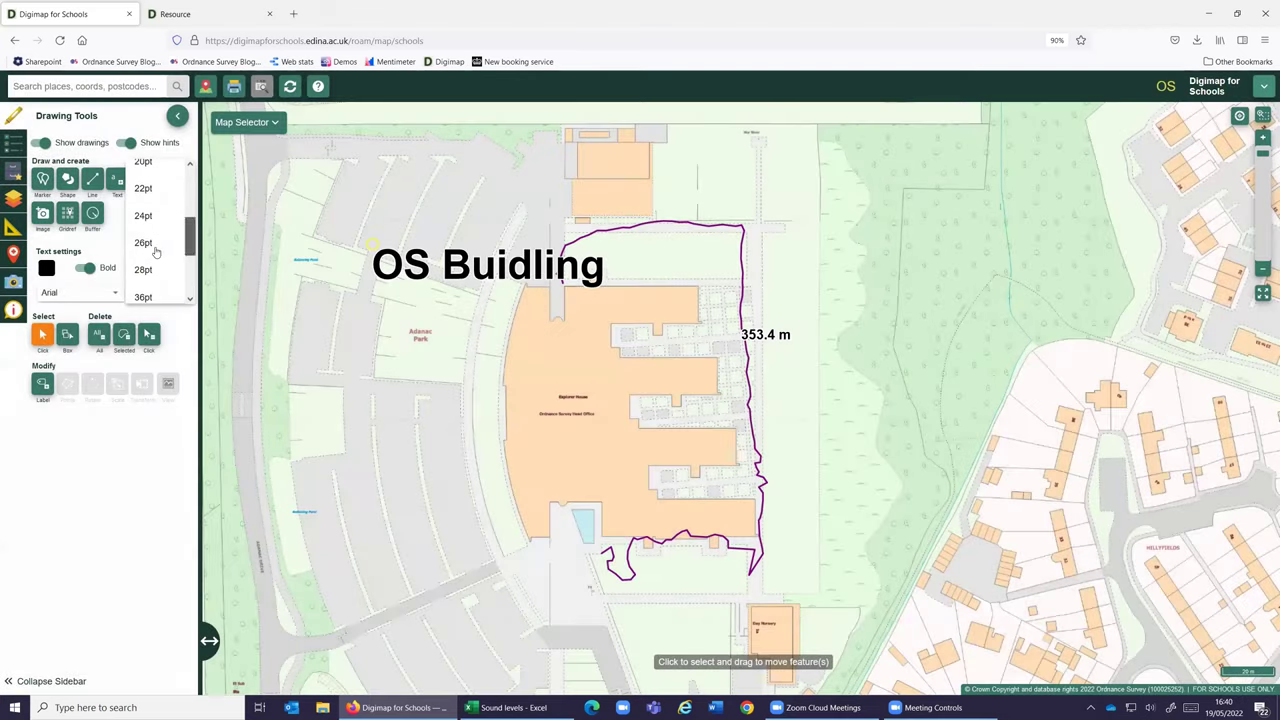
click(148, 256)
click(610, 530)
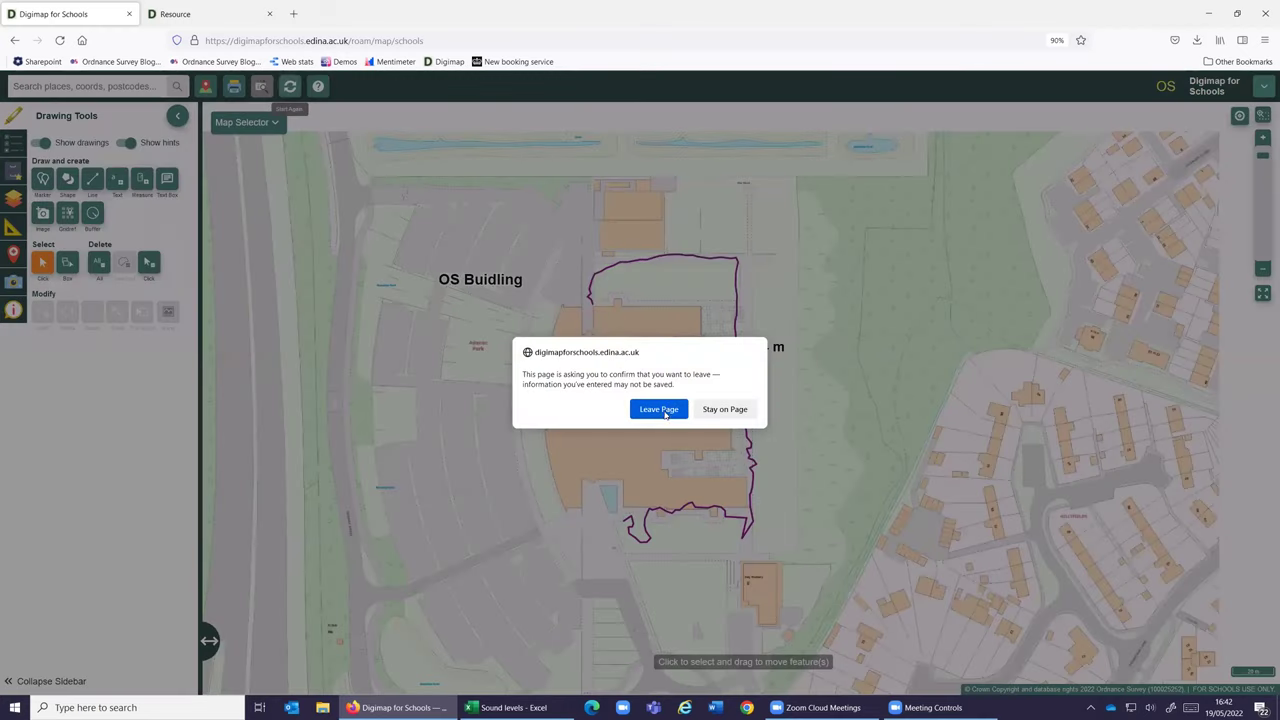
- Start again with a fresh map, discarding the track and labels, and turn on the British National Grid overlay
click(660, 409)
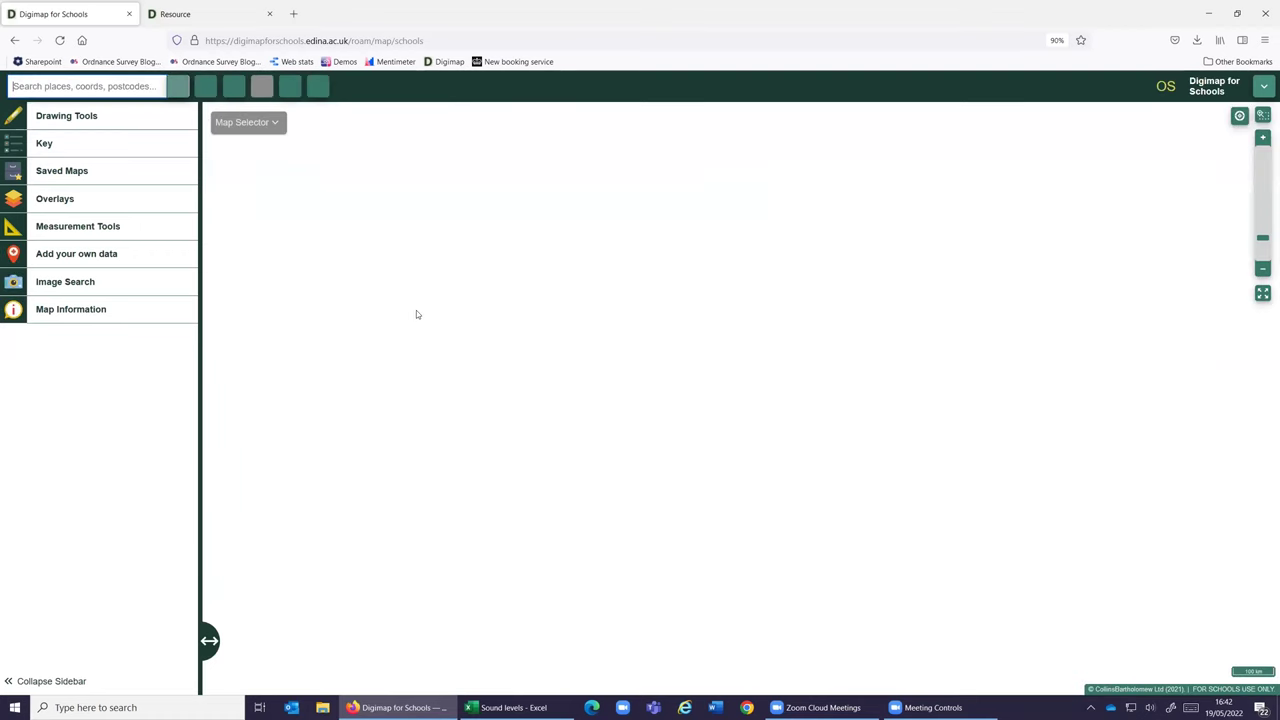
click(13, 203)
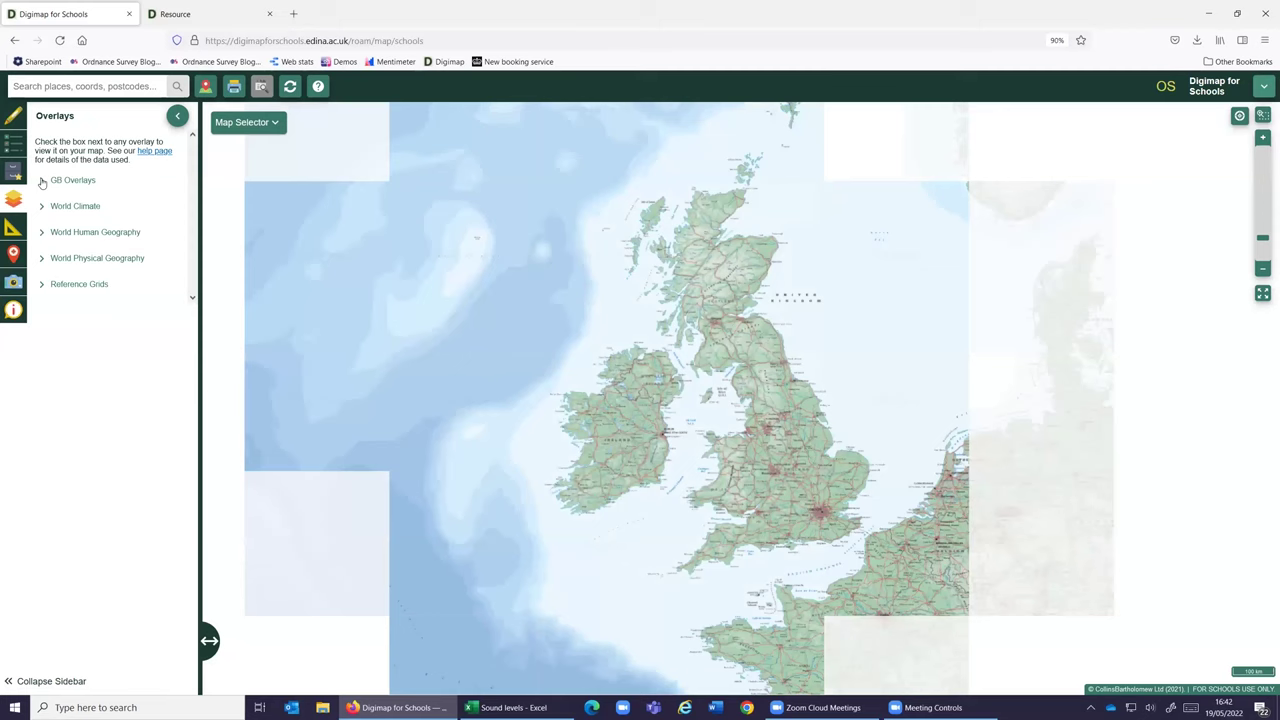
click(65, 180)
click(53, 206)
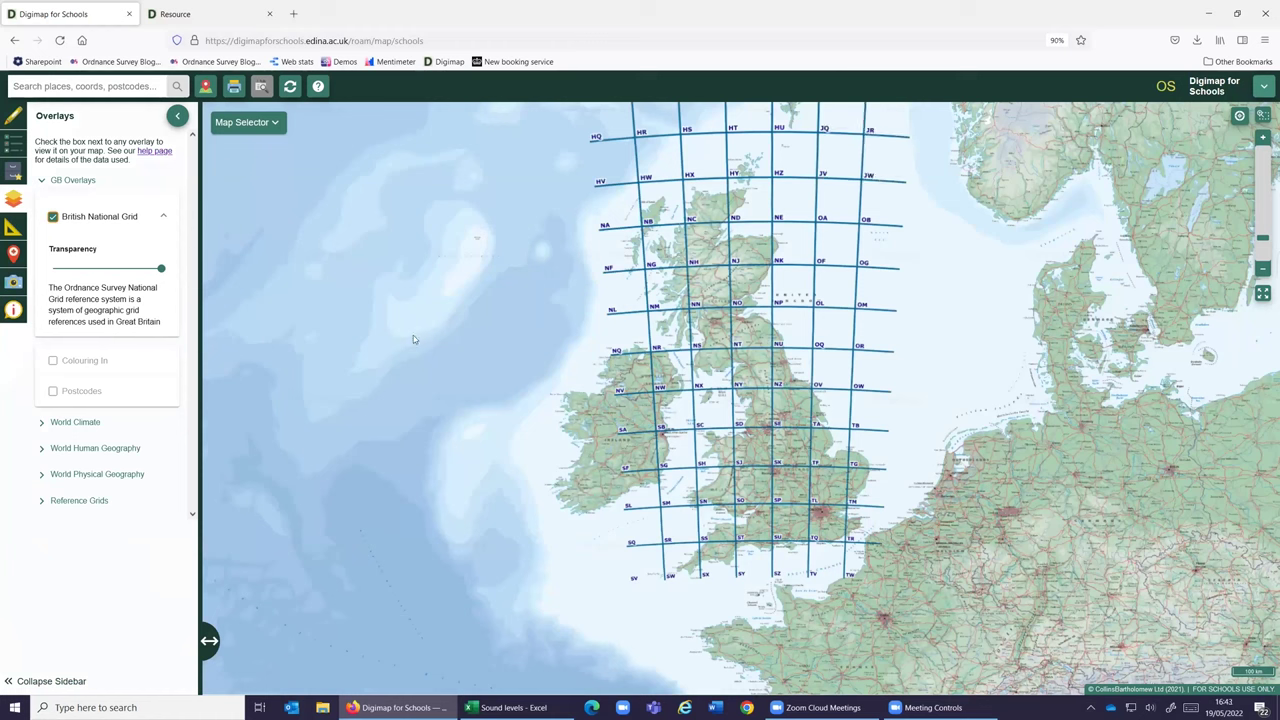
- Search the map for the postcode "so16 0as" to go to the Ordnance Survey head office area
click(84, 87)
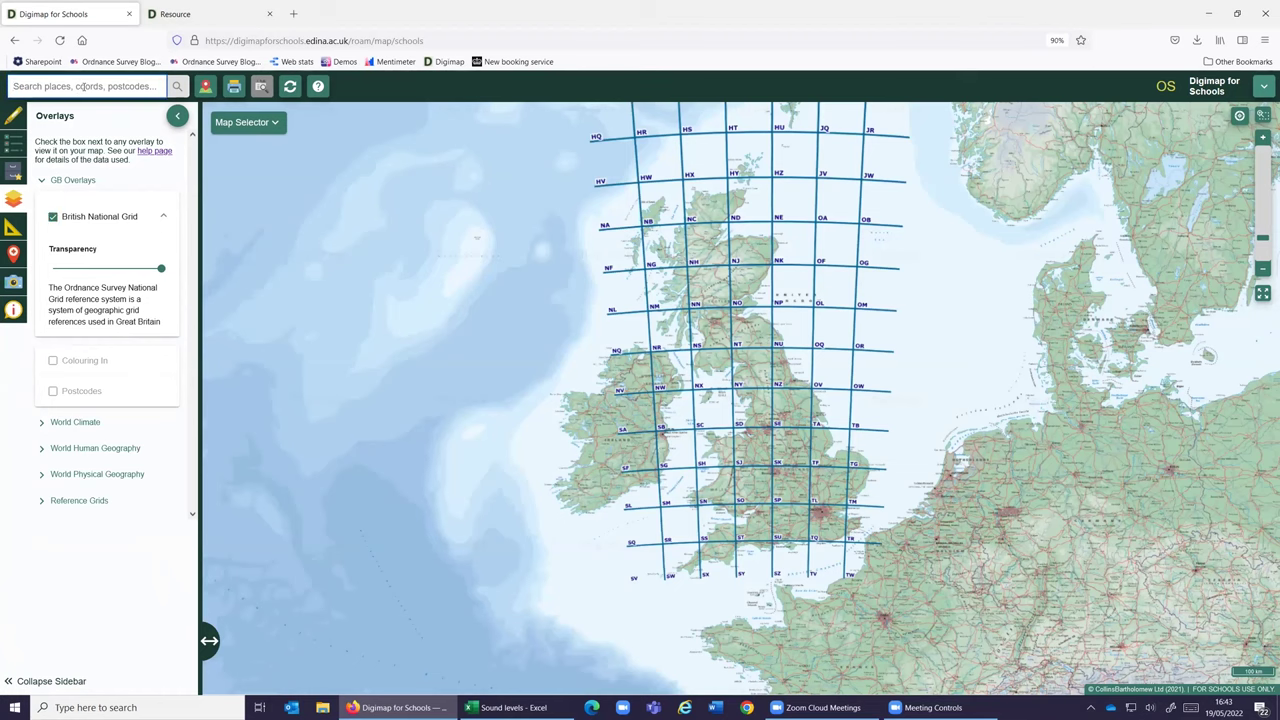
text(so16 0as)
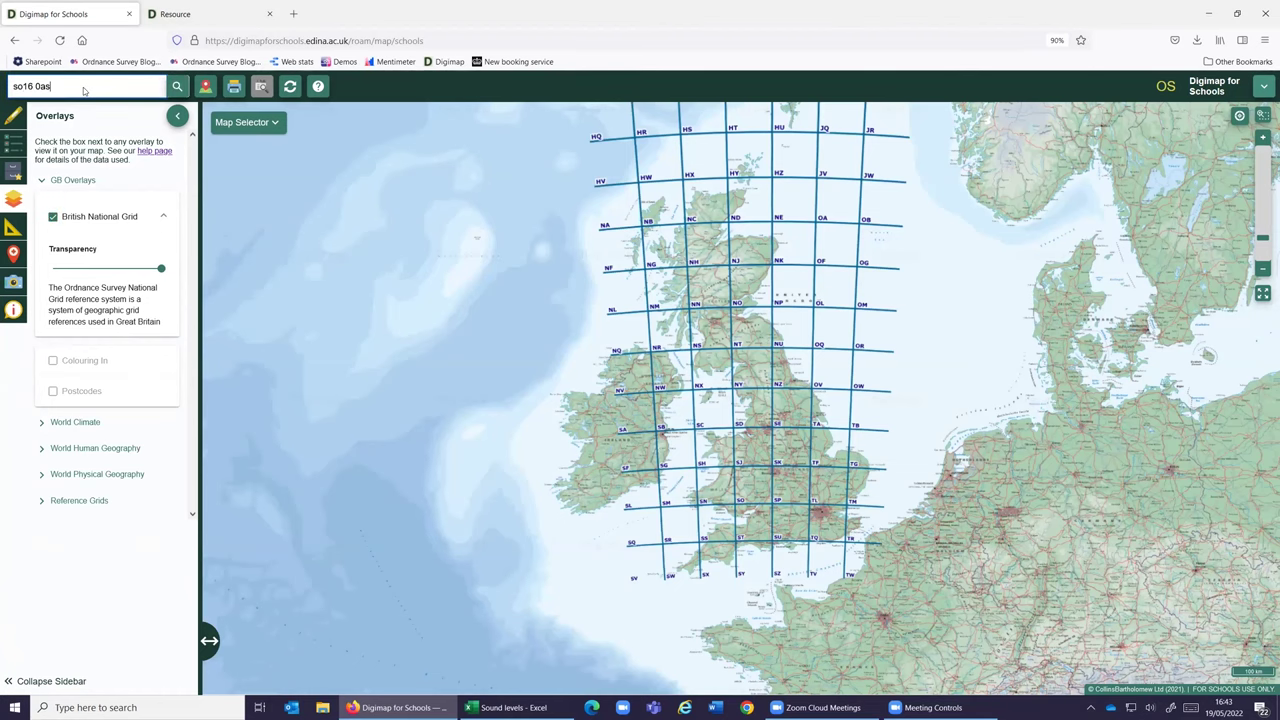
key(Return)
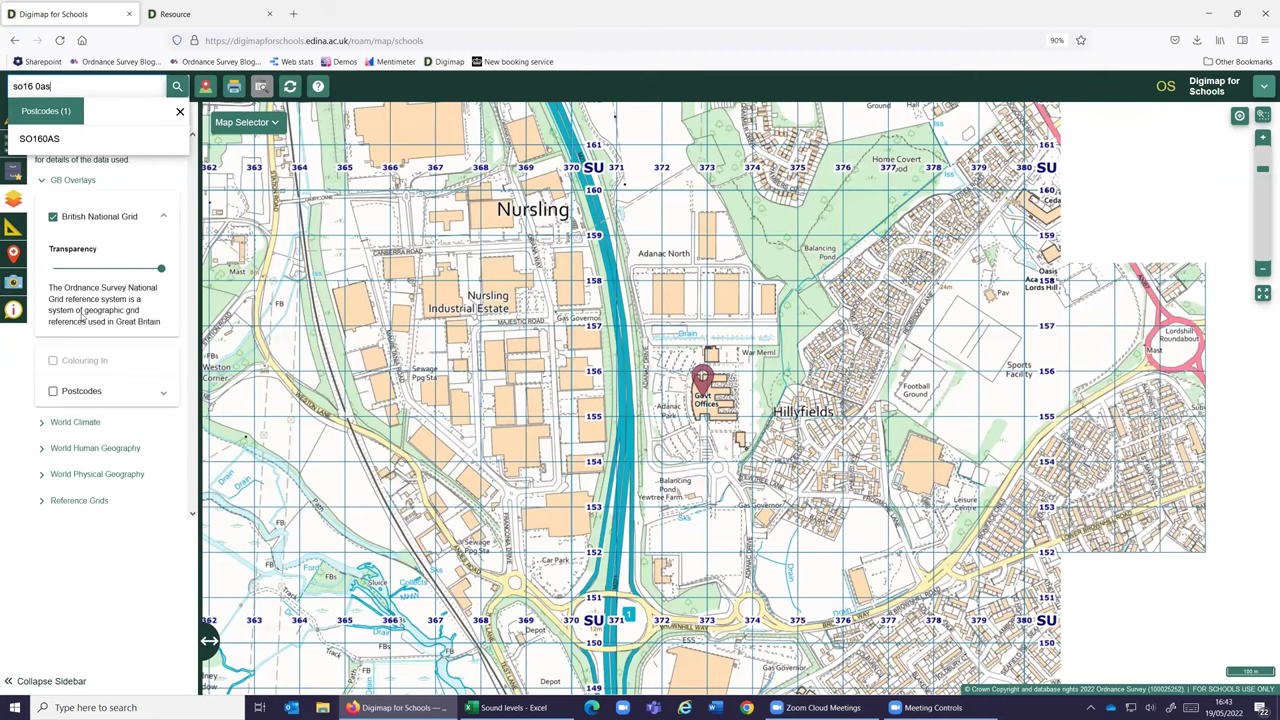
- Turn off the British National Grid overlay and close the postcode search results
click(53, 218)
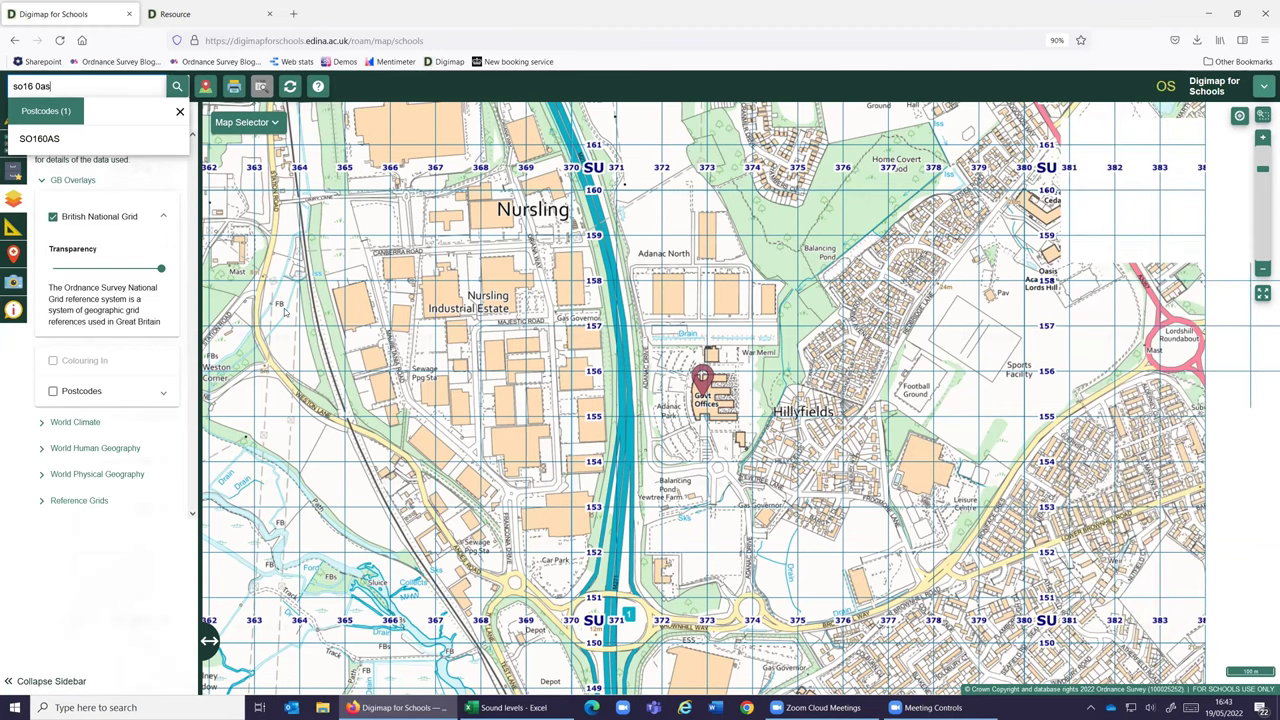
click(92, 192)
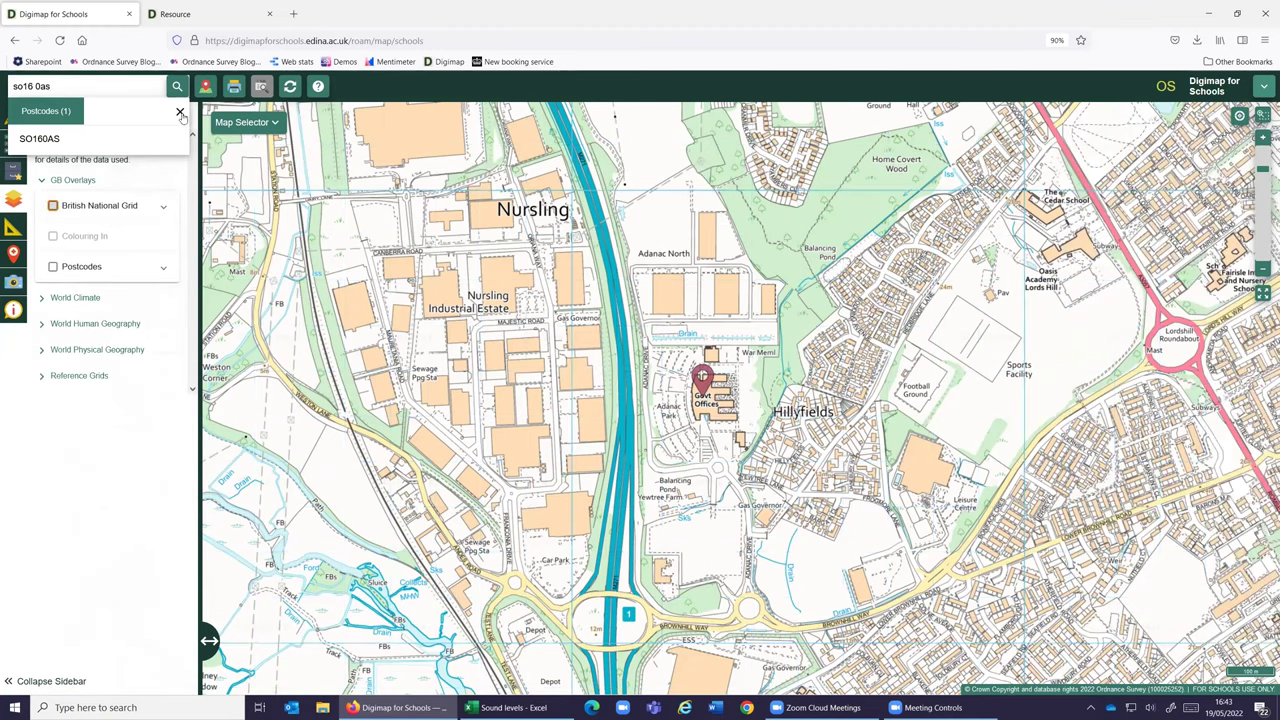
click(180, 111)
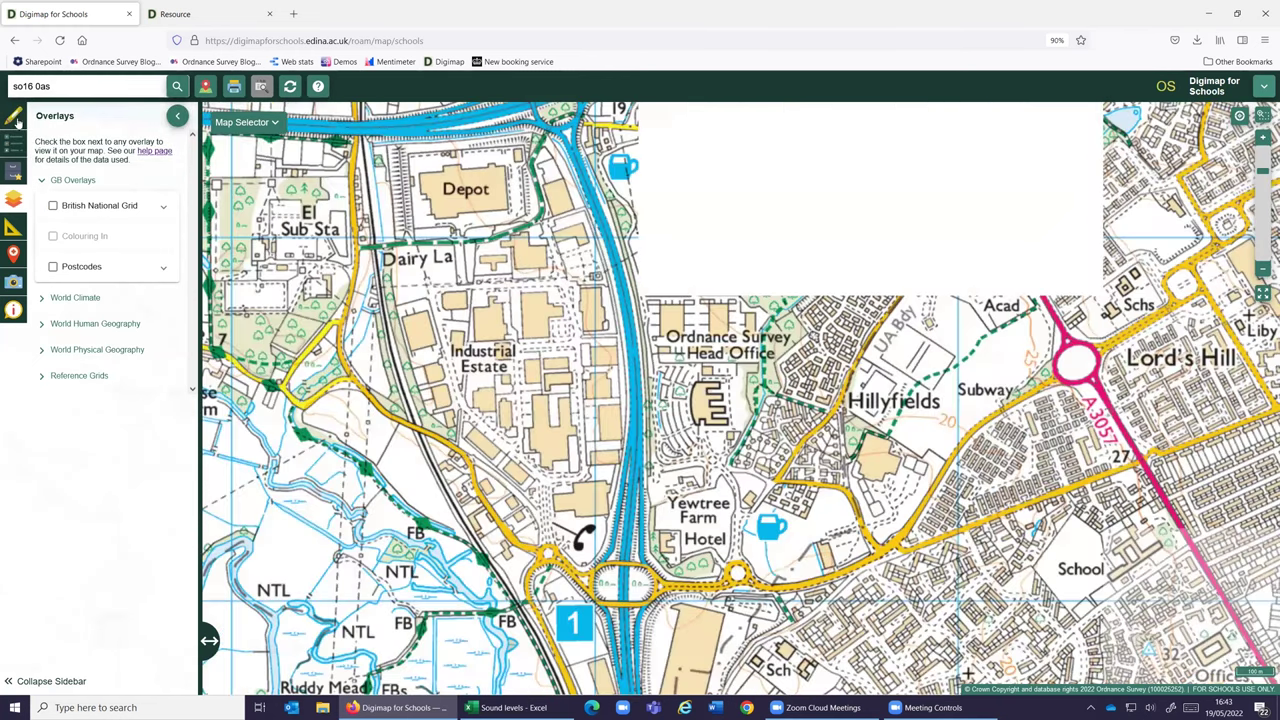
- Place a grid reference marker on the Depot building north of the industrial estate
click(14, 117)
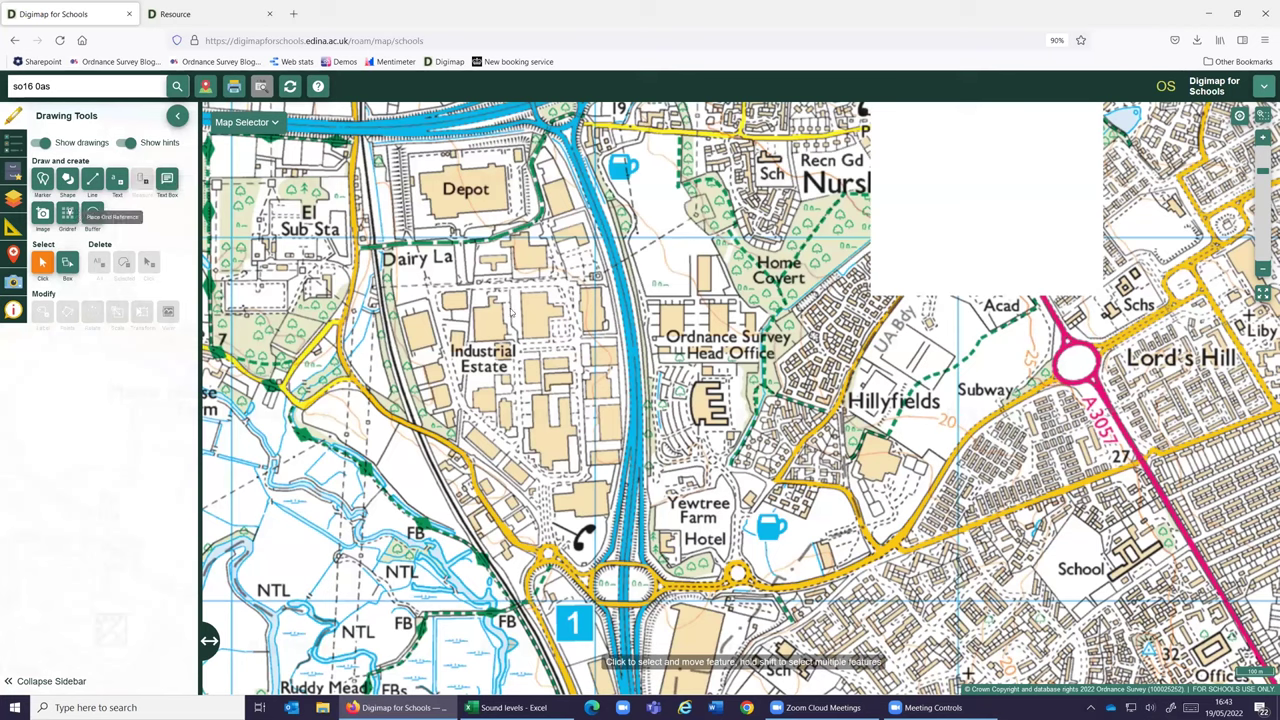
click(494, 187)
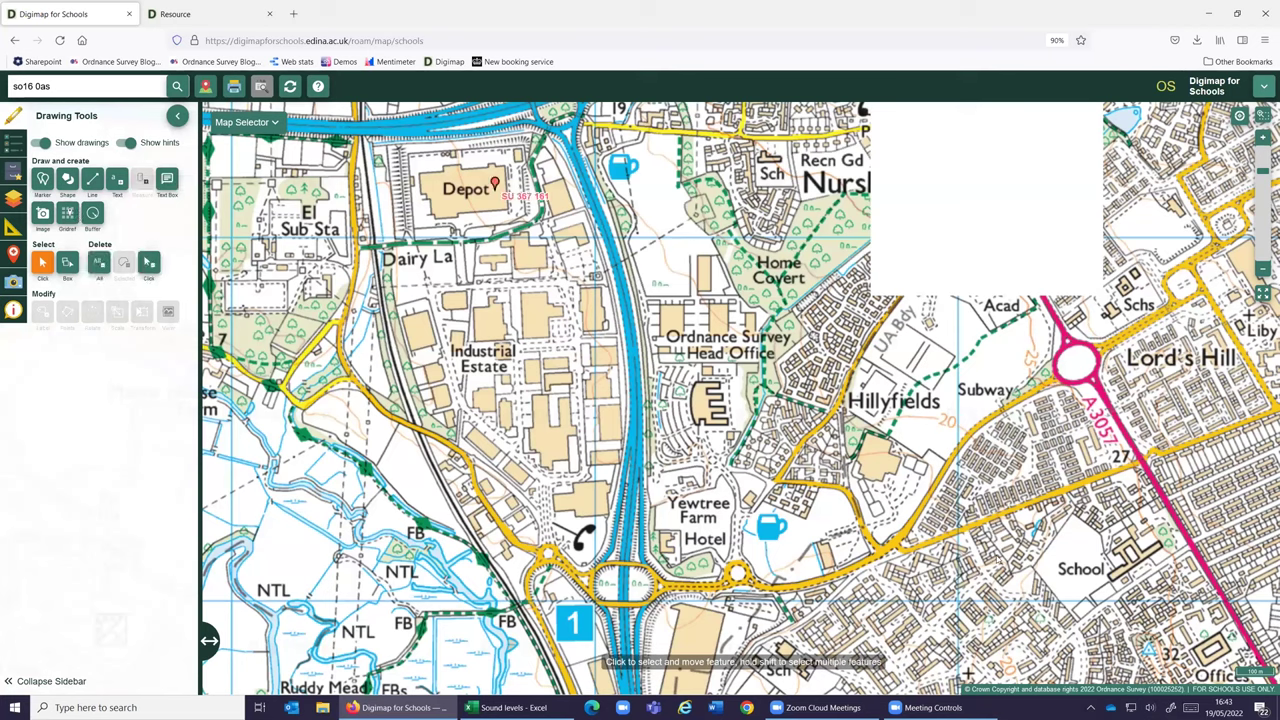